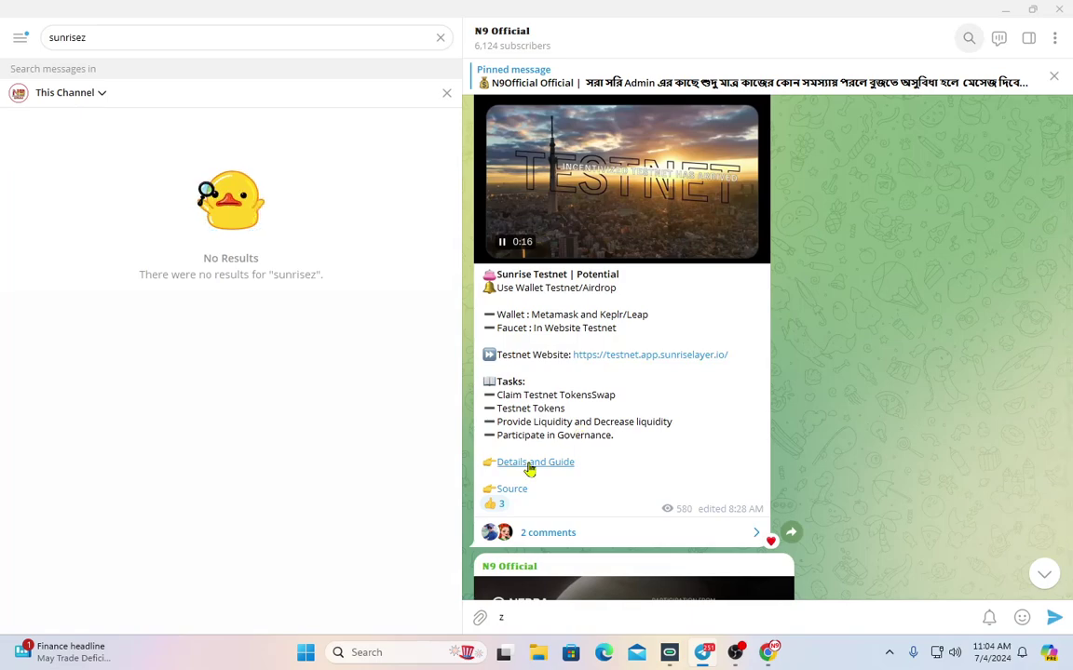
Browse the N9 Official Telegram channel's testnet posts, jumping to the latest and searching 'sunrisezzz'
{"action": "scroll", "coordinate": [611, 477], "scroll_direction": "up", "scroll_amount": 2}
{"action": "scroll", "coordinate": [611, 436], "scroll_direction": "down", "scroll_amount": 2}
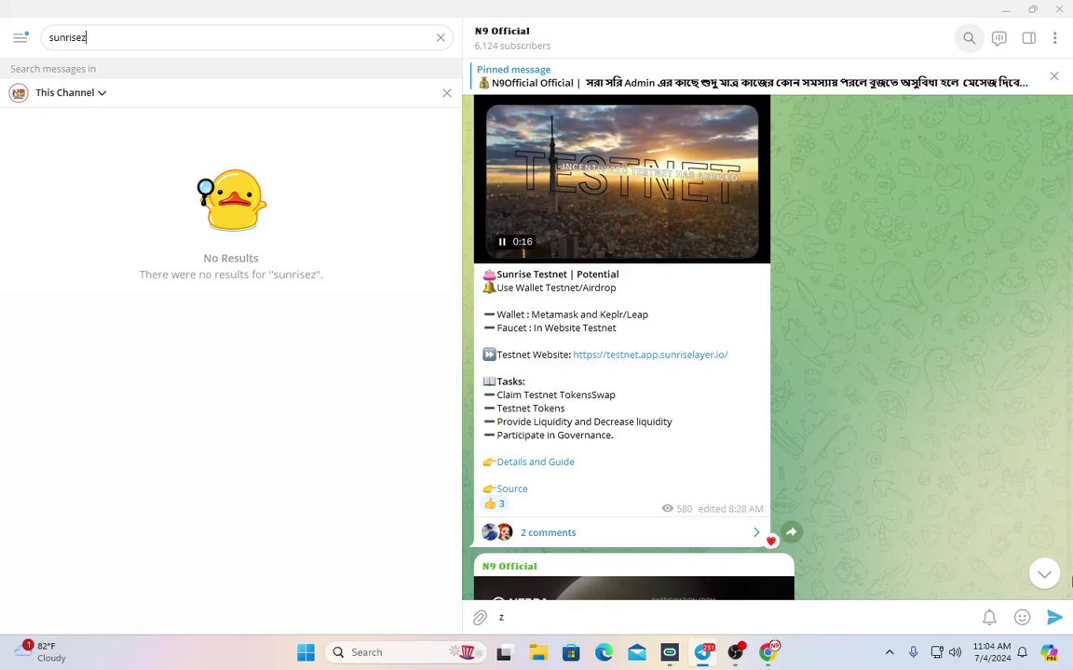
{"action": "left_click", "coordinate": [1044, 573]}
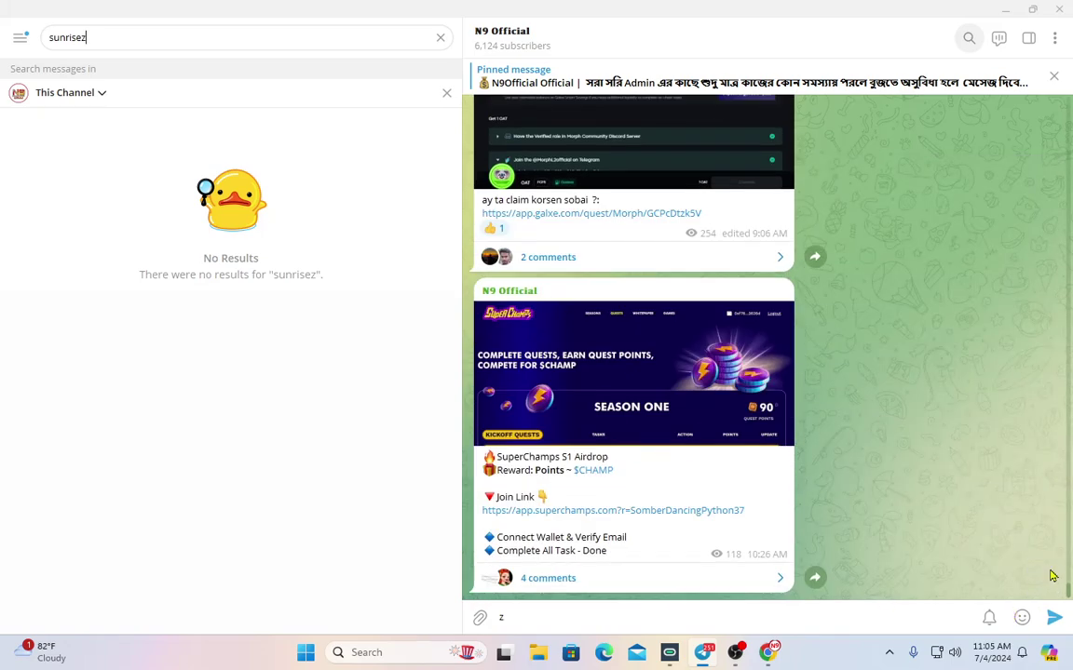
{"action": "scroll", "coordinate": [663, 482], "scroll_direction": "up", "scroll_amount": 10}
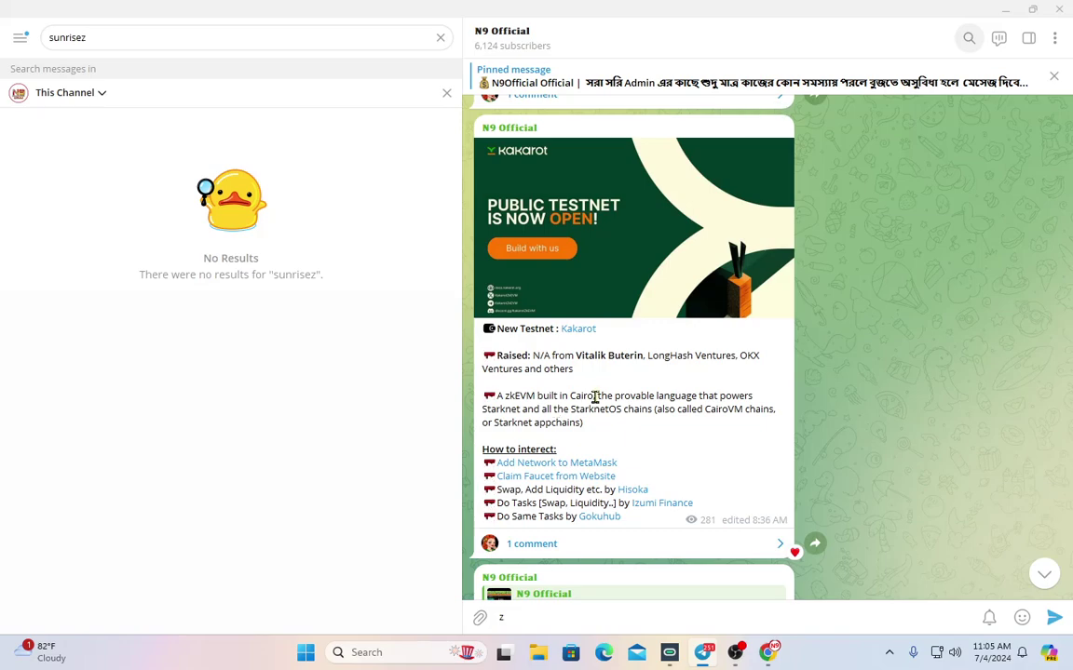
{"action": "type", "text": "zz"}
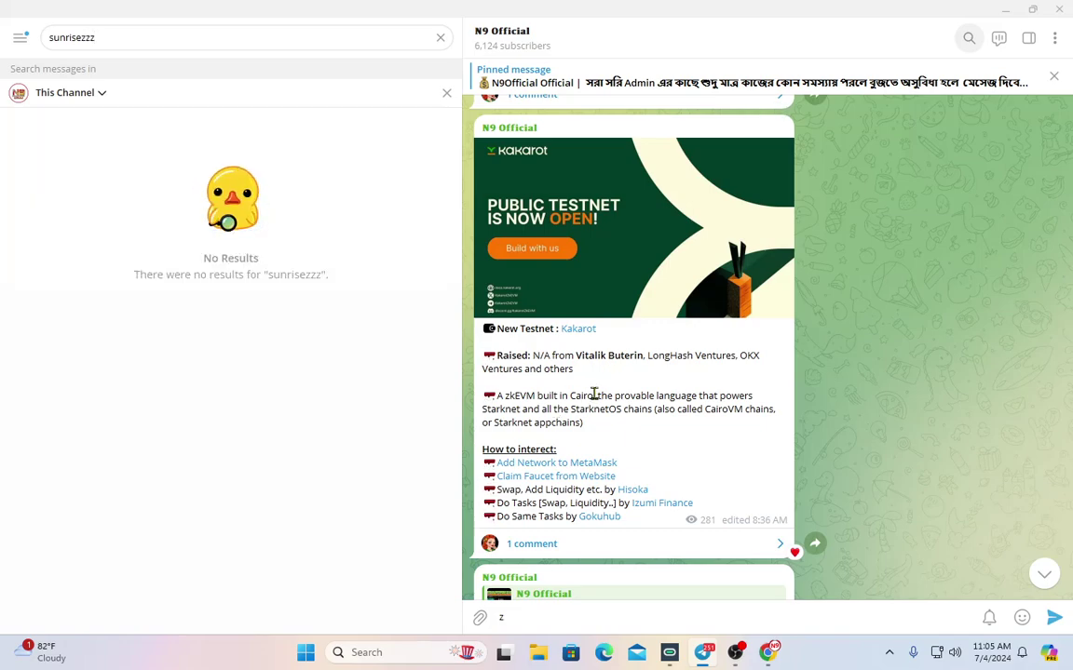
{"action": "scroll", "coordinate": [593, 395], "scroll_direction": "down", "scroll_amount": 2}
{"action": "scroll", "coordinate": [596, 399], "scroll_direction": "up", "scroll_amount": 3}
{"action": "scroll", "coordinate": [596, 399], "scroll_direction": "down", "scroll_amount": 6}
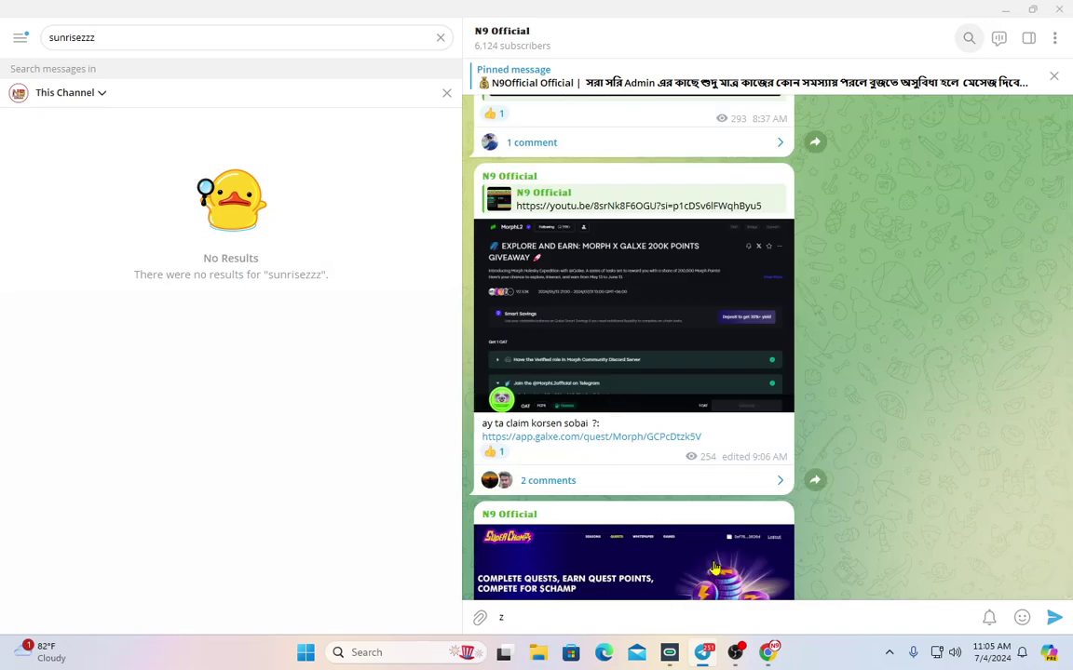
{"action": "mouse_move", "coordinate": [776, 657]}
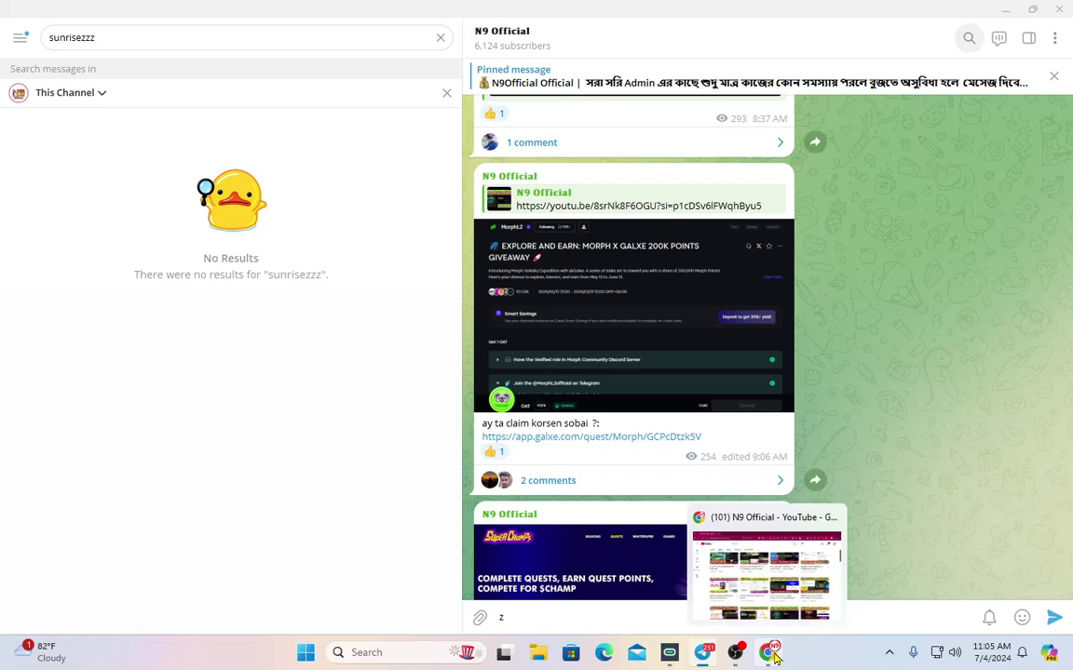
{"action": "scroll", "coordinate": [585, 378], "scroll_direction": "up", "scroll_amount": 2}
Bring the browser forward and scroll through Sunrise's X profile posts
{"action": "left_click", "coordinate": [769, 655]}
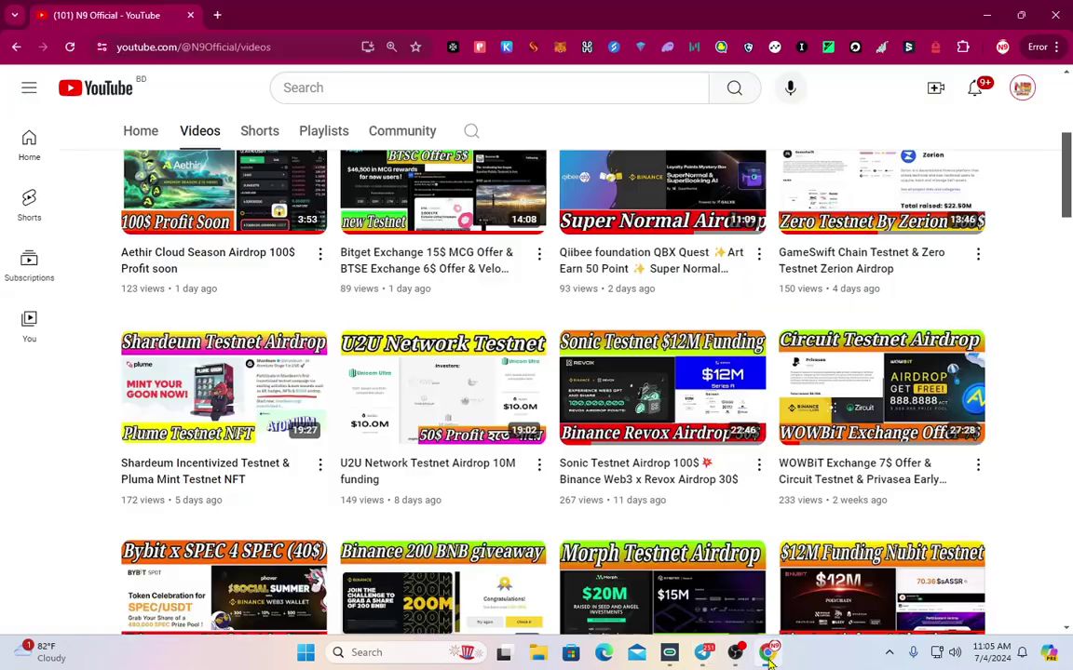
{"action": "scroll", "coordinate": [438, 398], "scroll_direction": "down", "scroll_amount": 15}
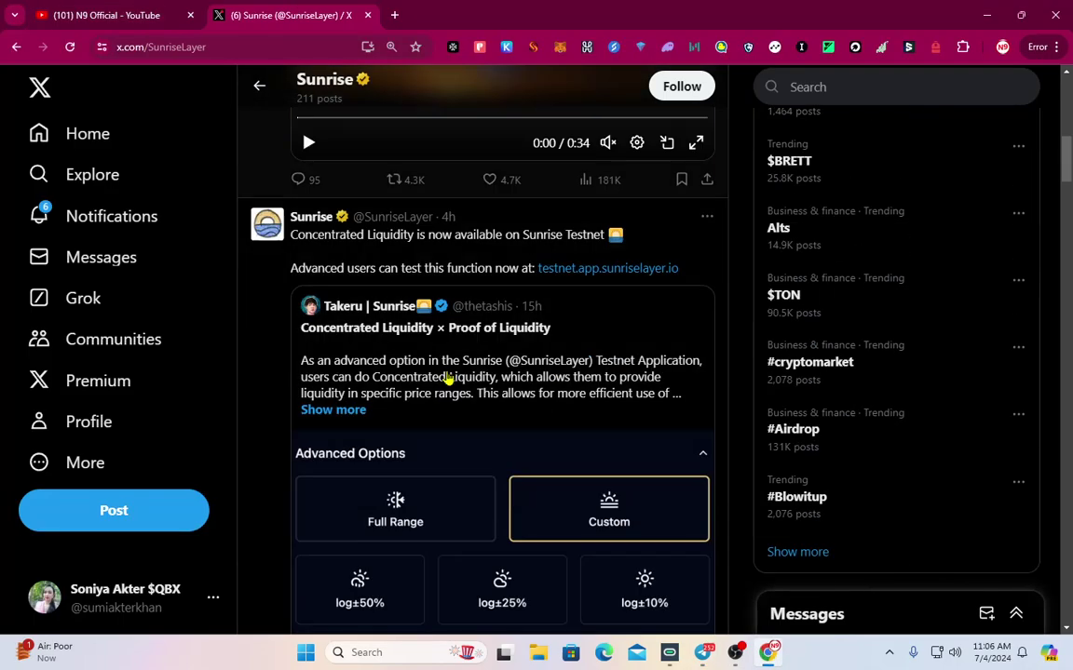
{"action": "scroll", "coordinate": [453, 381], "scroll_direction": "down", "scroll_amount": 15}
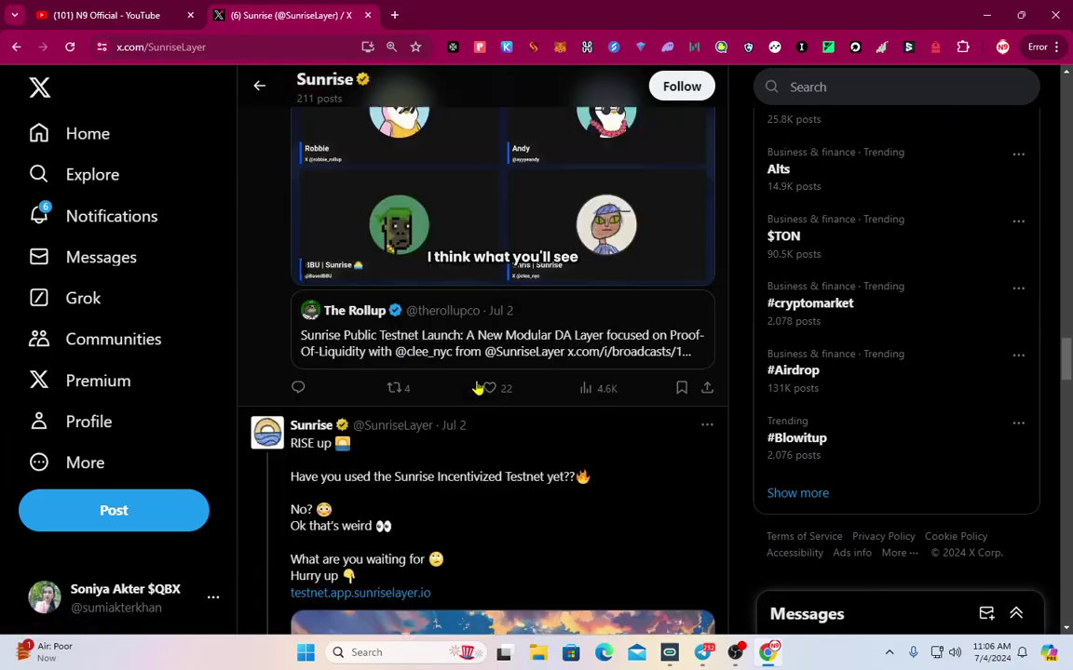
{"action": "scroll", "coordinate": [563, 374], "scroll_direction": "down", "scroll_amount": 15}
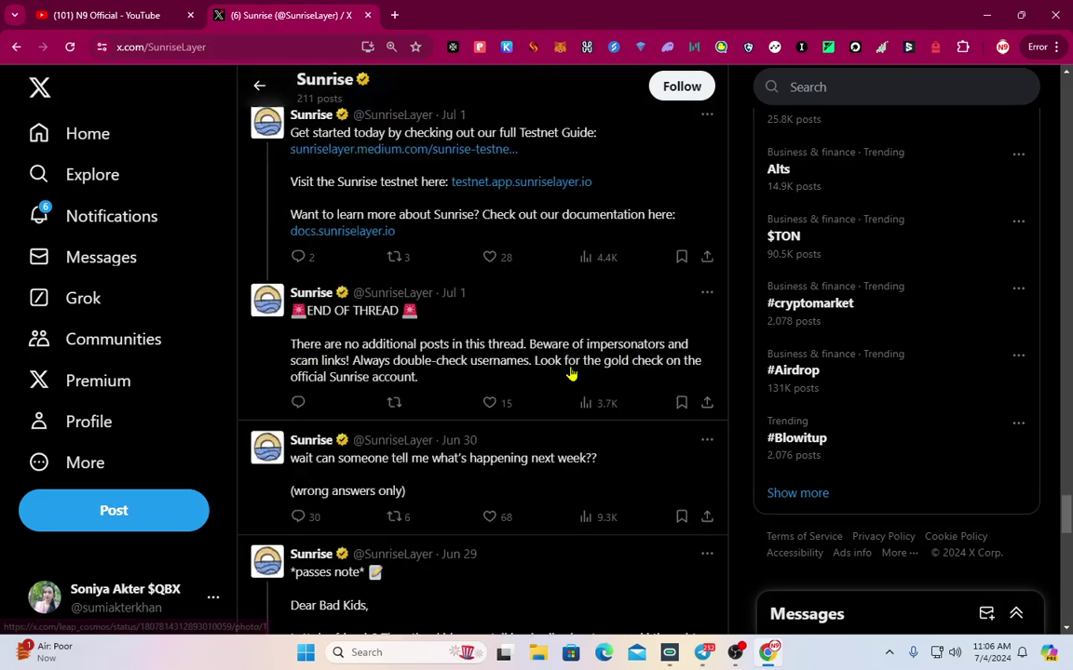
Copy the Sunrise Testnet referral link from Telegram and load it in a new browser tab
{"action": "left_click", "coordinate": [700, 652]}
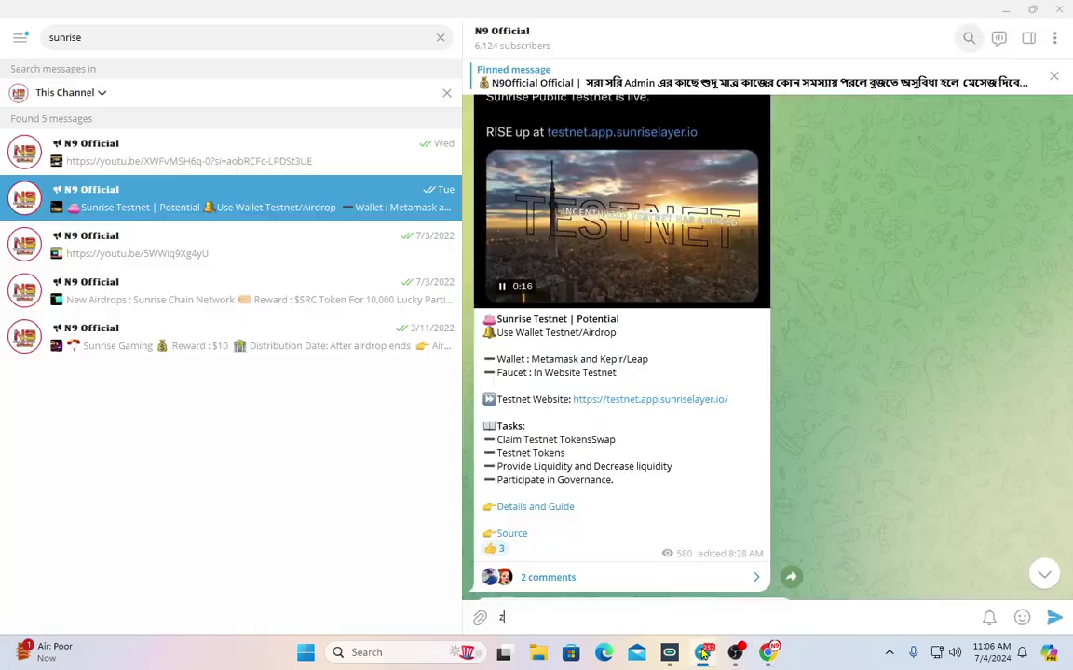
{"action": "right_click", "coordinate": [647, 407]}
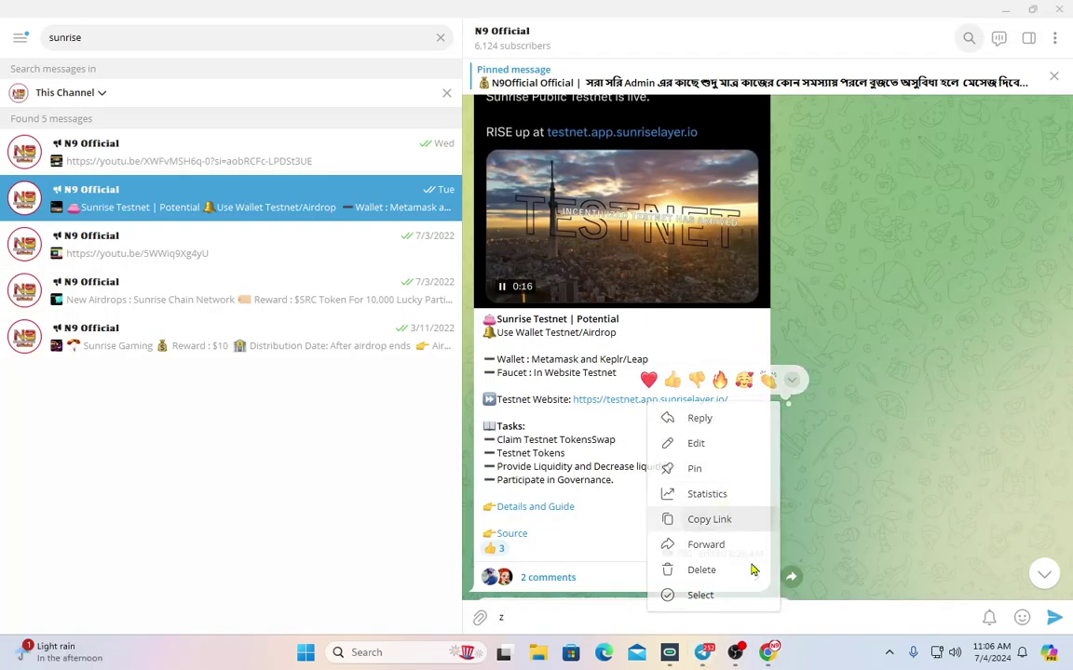
{"action": "left_click", "coordinate": [768, 654]}
{"action": "left_click", "coordinate": [394, 15]}
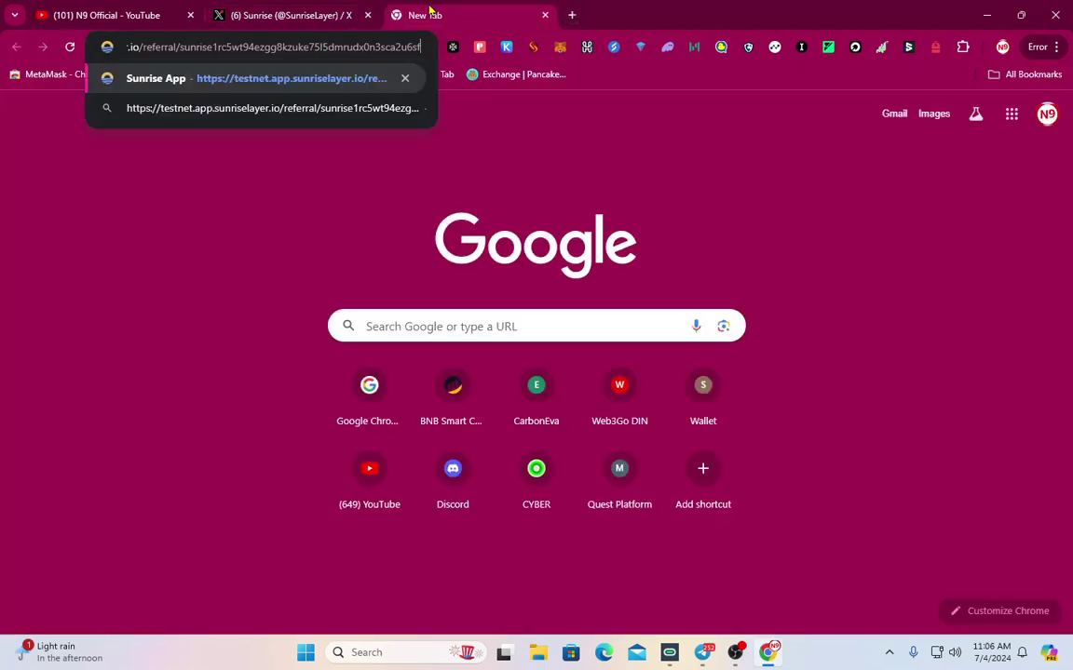
{"action": "key", "text": "Return"}
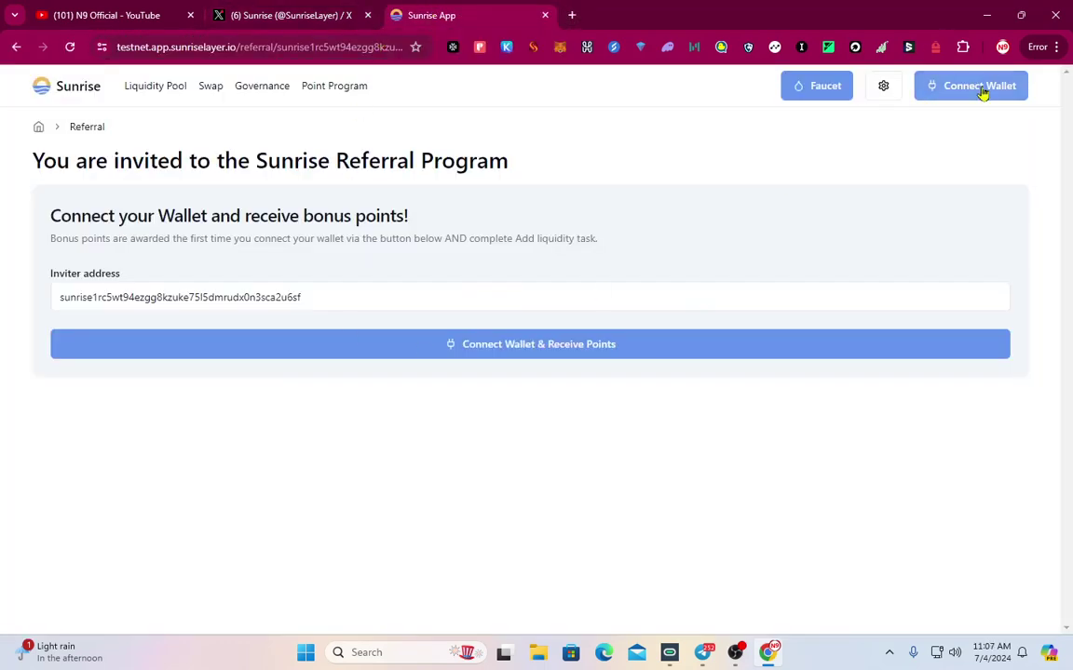
Open the connected wallets panel and disconnect the existing Ethereum address
{"action": "left_click", "coordinate": [979, 90]}
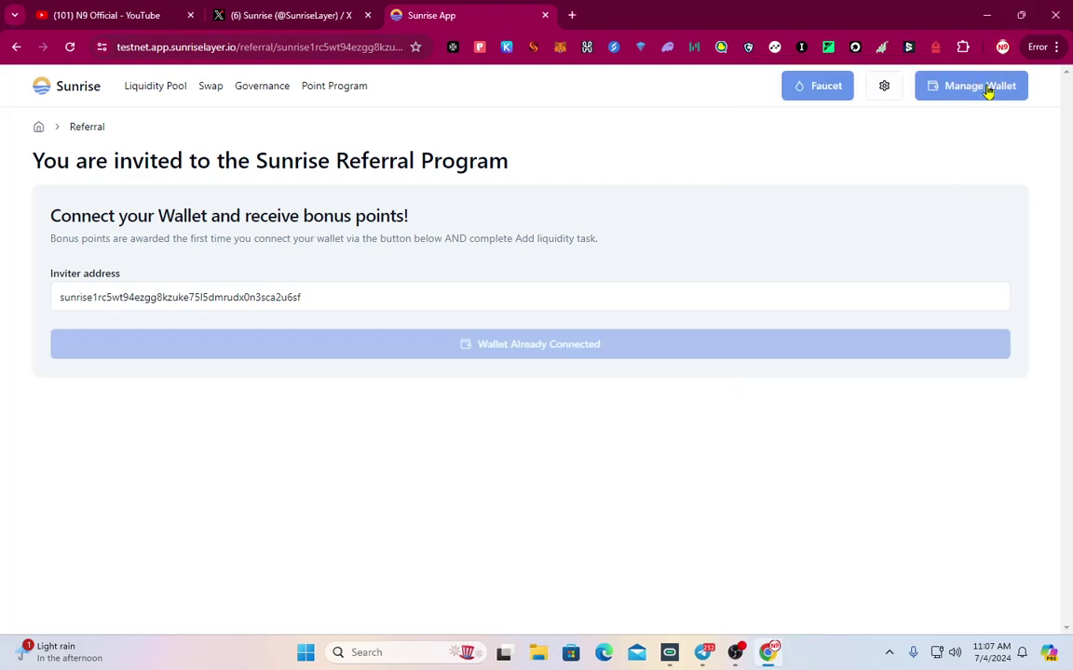
{"action": "left_click", "coordinate": [984, 86]}
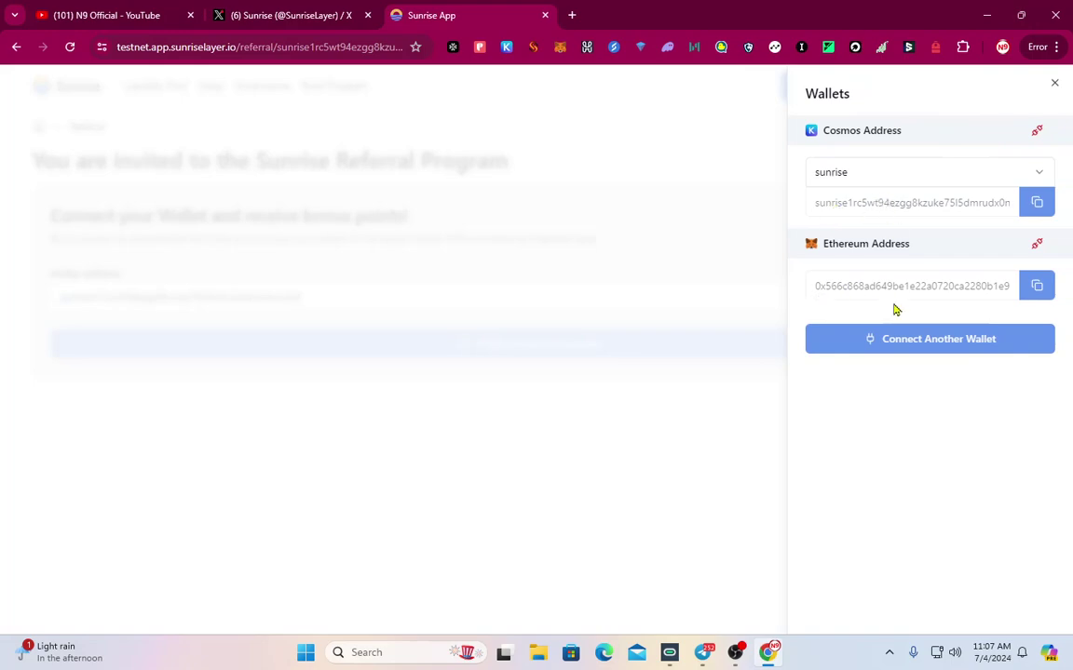
{"action": "left_click", "coordinate": [1036, 243]}
Connect a MetaMask Ethereum address as another wallet, approve it, then close the wallets panel
{"action": "left_click", "coordinate": [942, 265]}
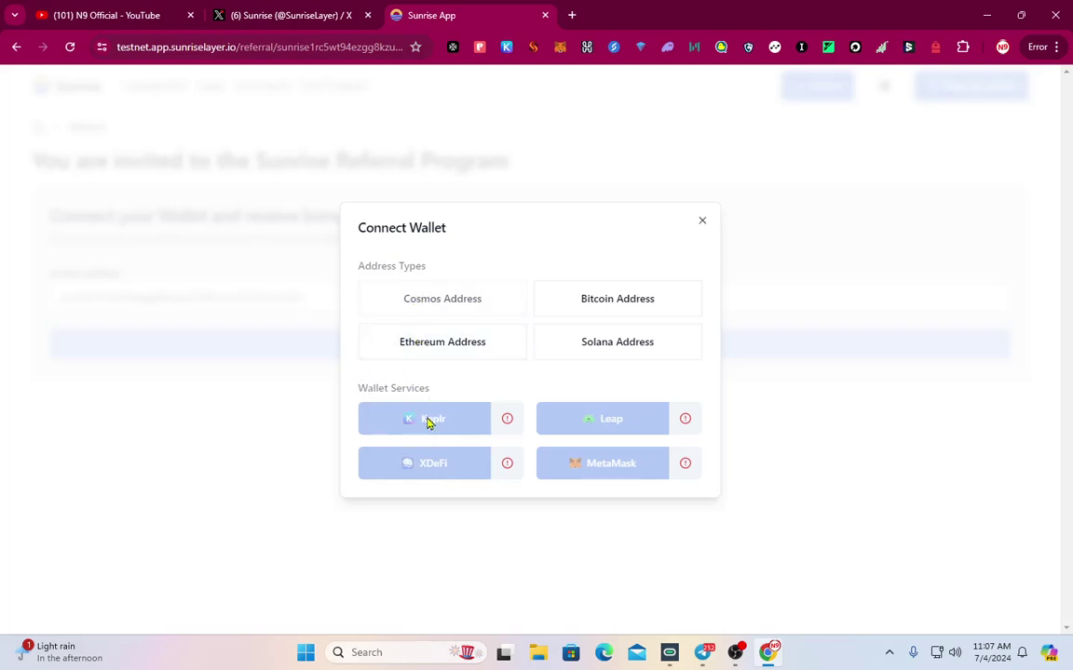
{"action": "left_click", "coordinate": [460, 351]}
{"action": "left_click", "coordinate": [615, 466]}
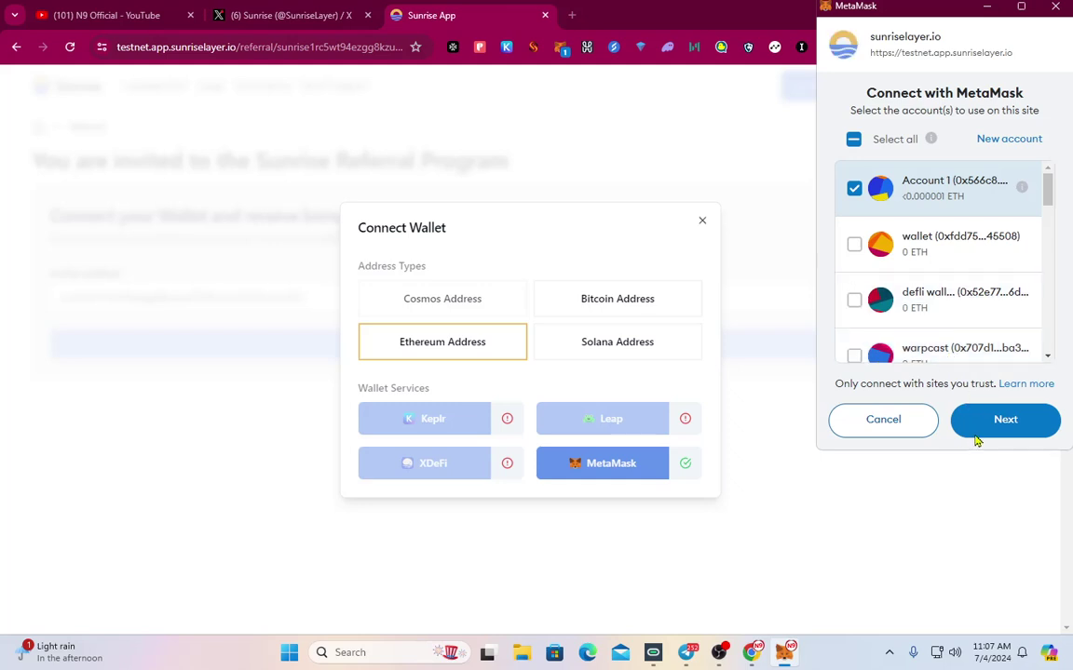
{"action": "left_click", "coordinate": [973, 426]}
{"action": "left_click", "coordinate": [975, 424]}
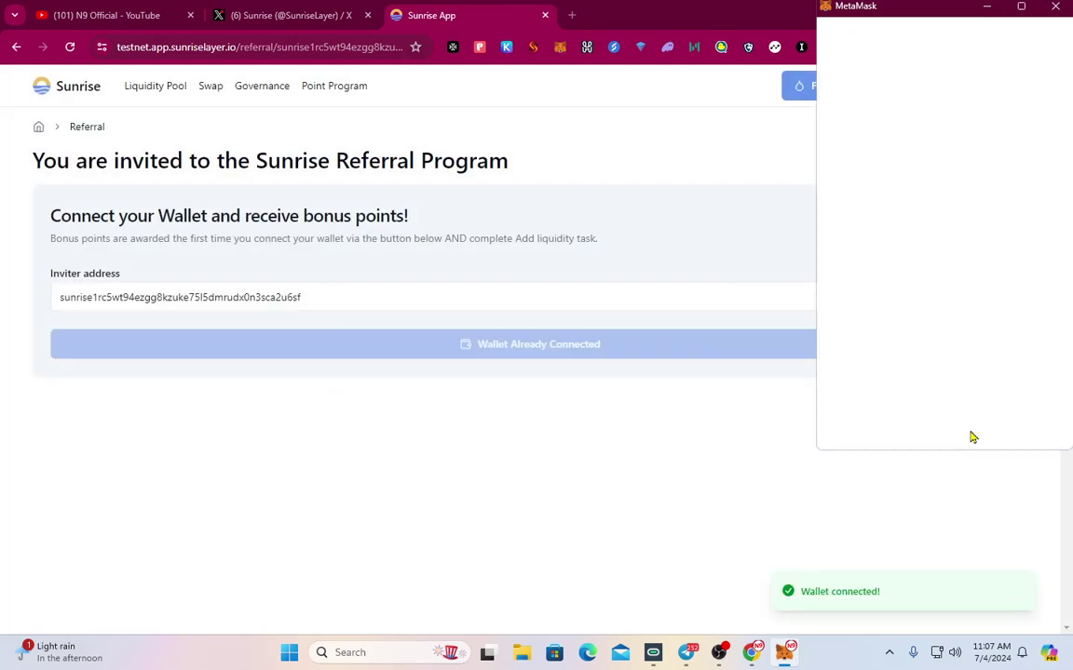
{"action": "left_click", "coordinate": [985, 90]}
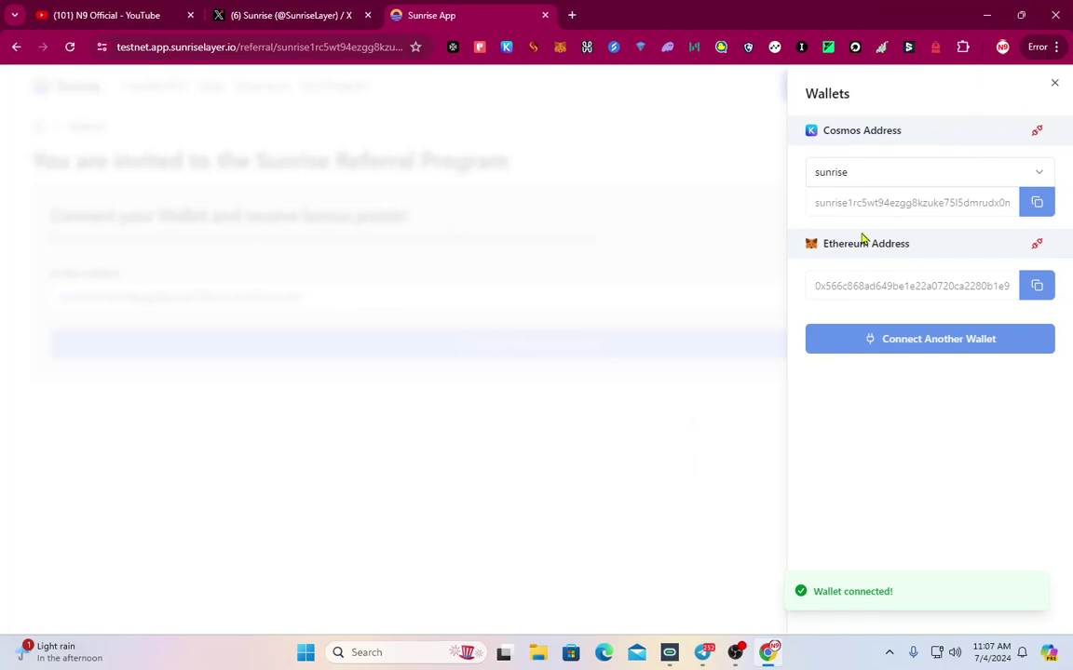
{"action": "left_click", "coordinate": [551, 380]}
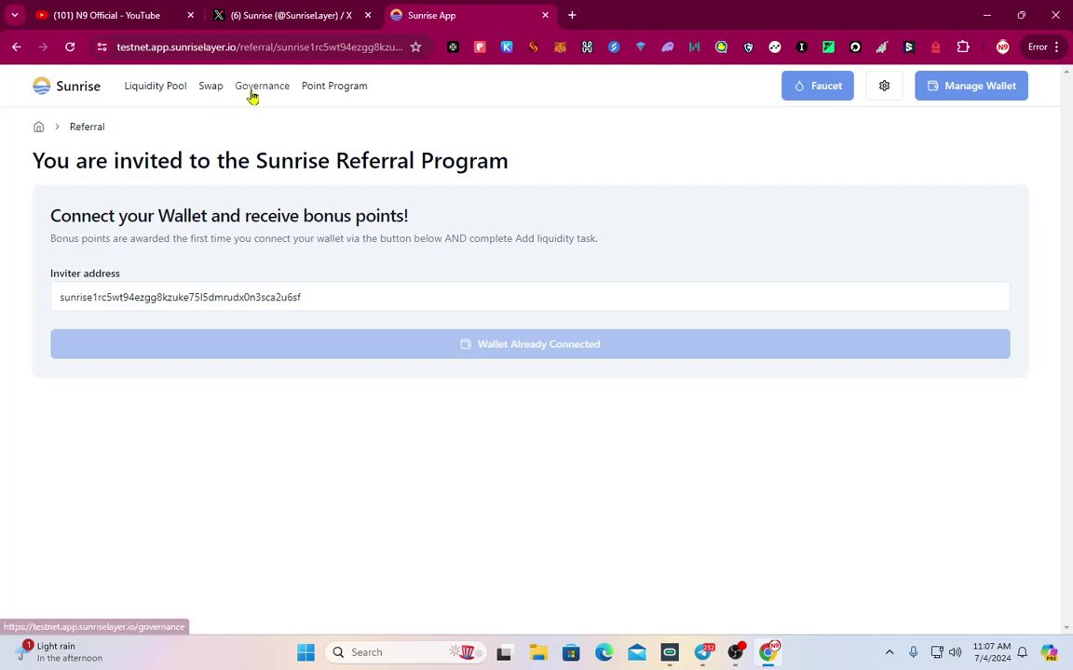
Request 10 RISE from the testnet faucet on the Swap page
{"action": "left_click", "coordinate": [312, 91]}
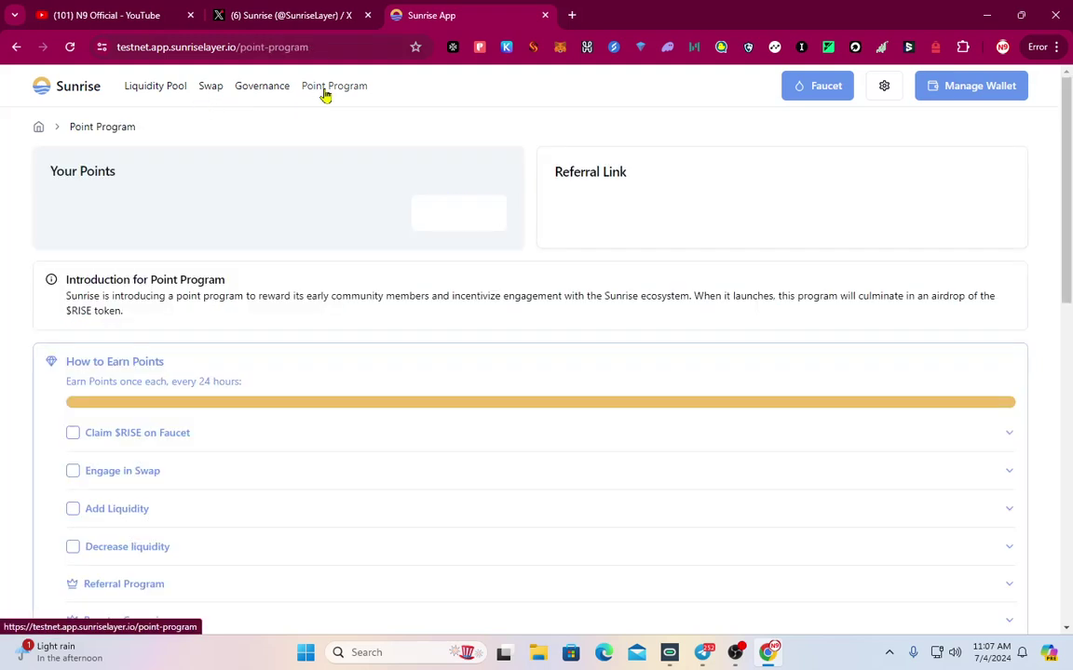
{"action": "left_click", "coordinate": [205, 91]}
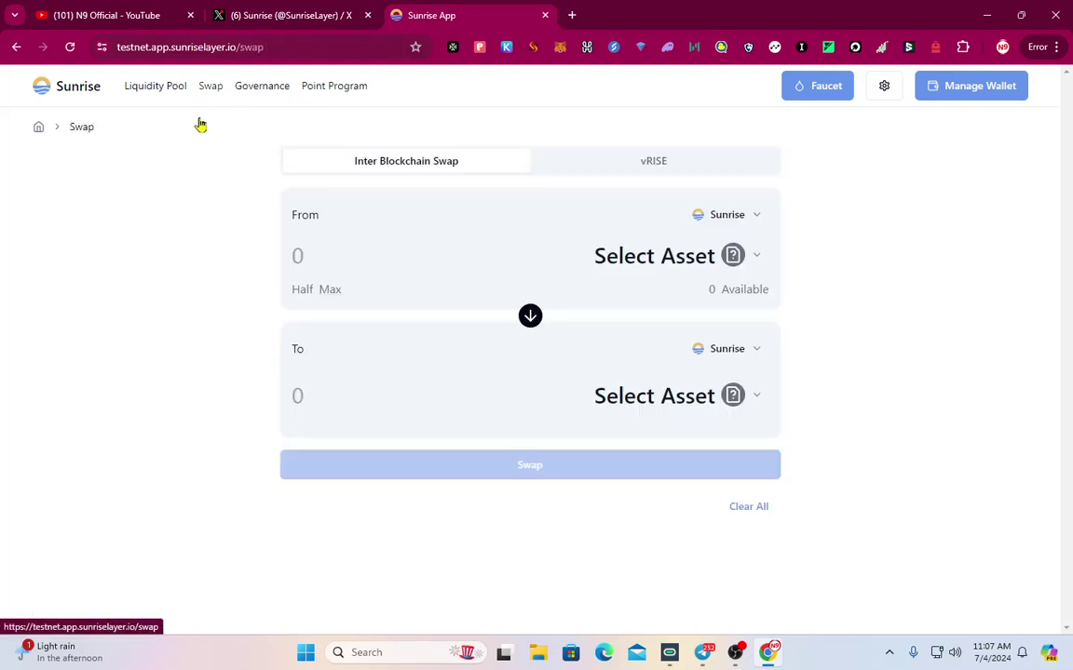
{"action": "left_click", "coordinate": [810, 94]}
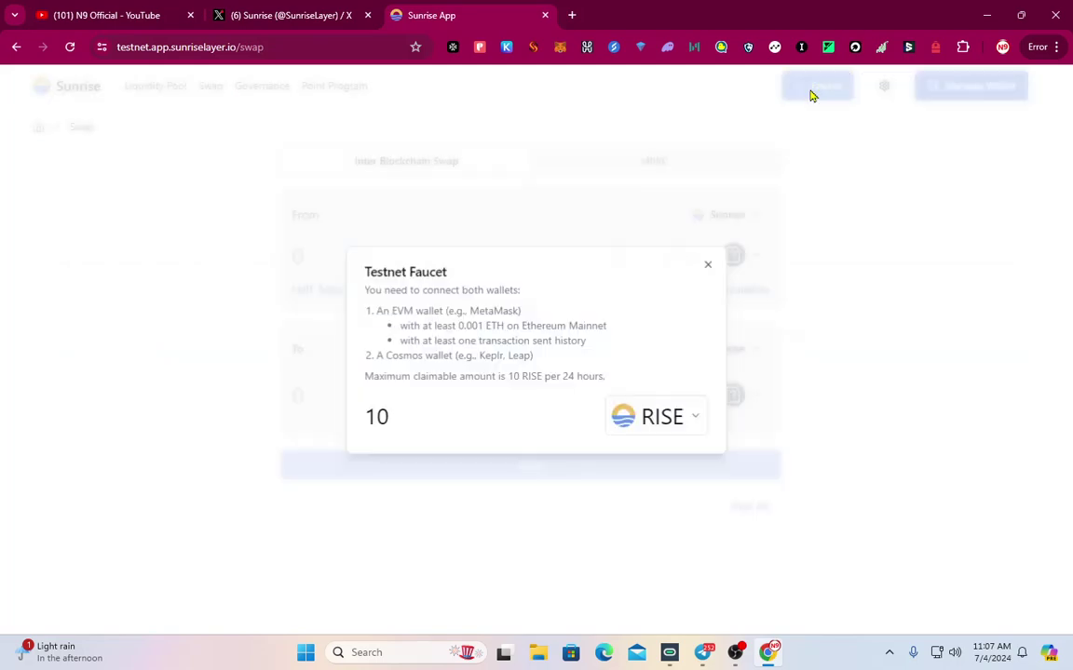
{"action": "left_click", "coordinate": [649, 420]}
{"action": "left_click", "coordinate": [658, 458]}
{"action": "left_click", "coordinate": [548, 443]}
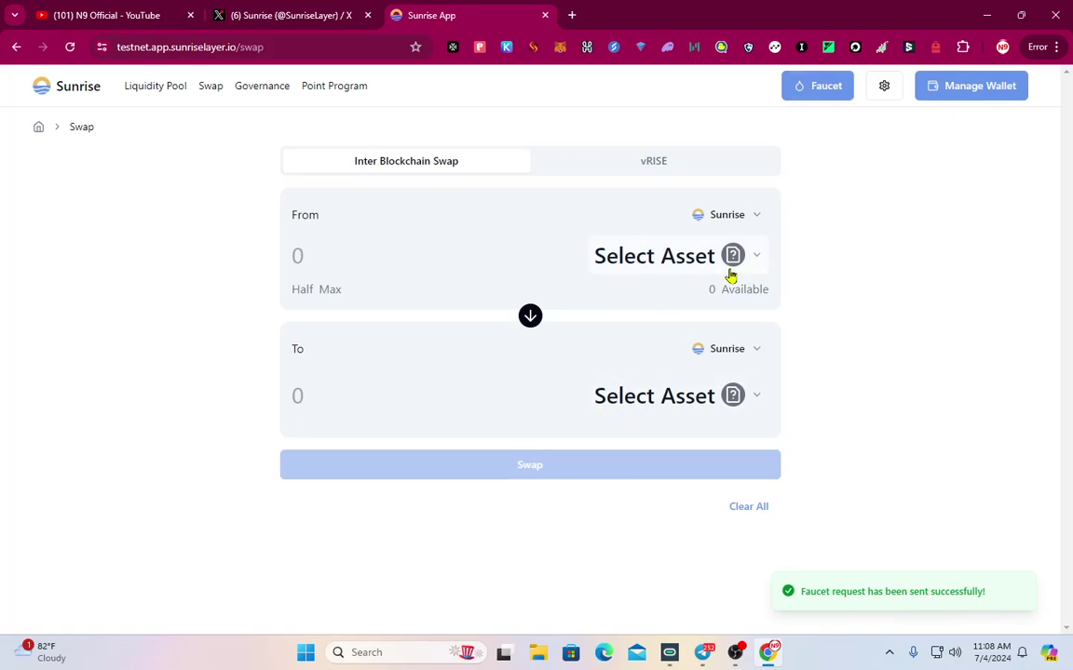
Set RISE as the swap's From asset and check the MetaMask wallet balance
{"action": "left_click", "coordinate": [663, 252]}
{"action": "left_click", "coordinate": [412, 235]}
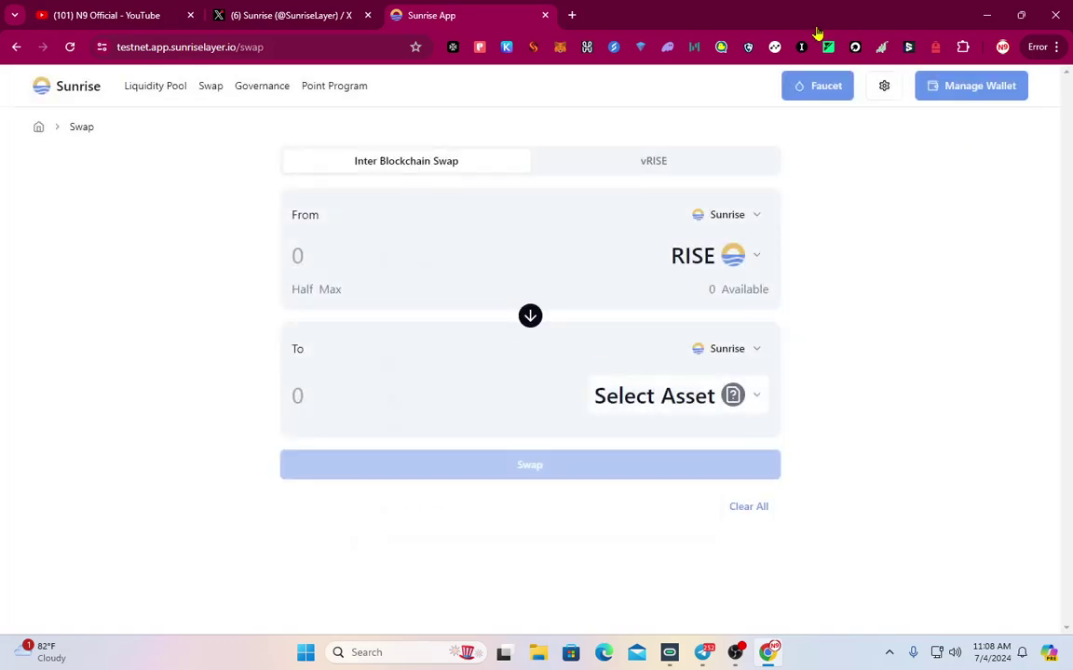
{"action": "left_click", "coordinate": [812, 87]}
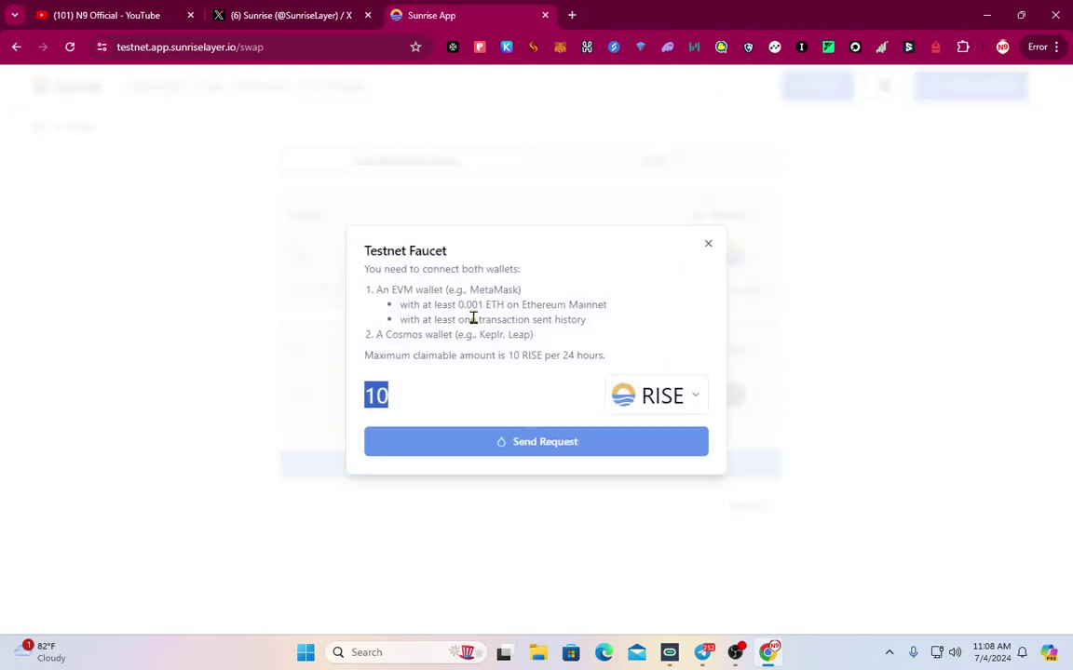
{"action": "left_click", "coordinate": [560, 46]}
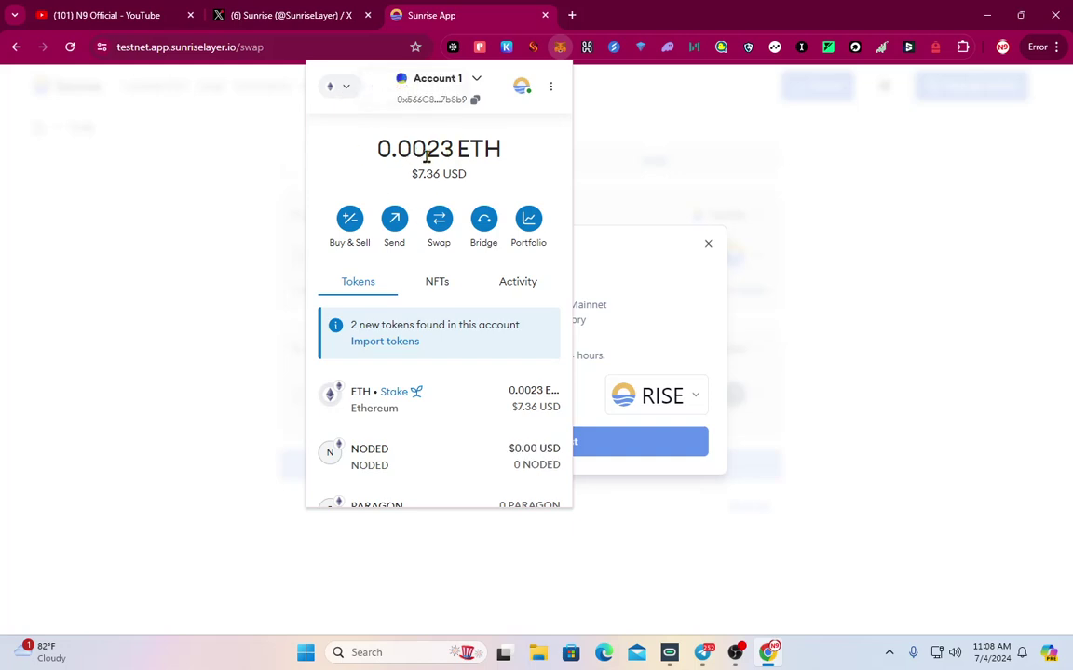
{"action": "left_click", "coordinate": [745, 229]}
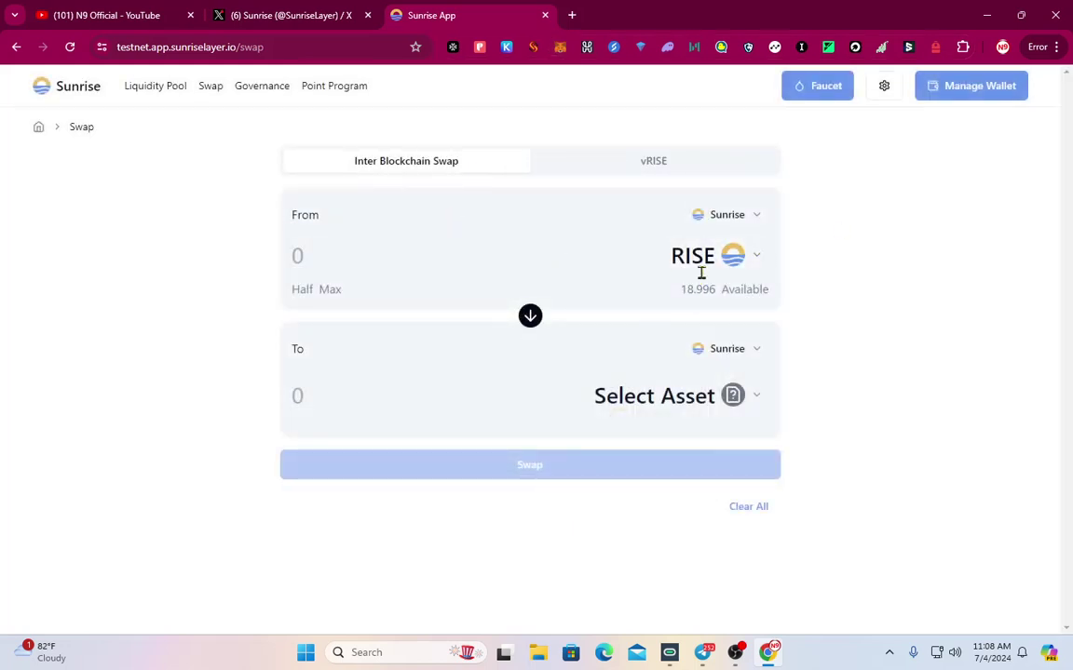
Swap RISE for 0.002749 USDT and approve in Keplr, leaving 9.795876 USDT and 17.964 RISE
{"action": "left_click", "coordinate": [745, 265]}
{"action": "left_click", "coordinate": [477, 224]}
{"action": "left_click", "coordinate": [738, 399]}
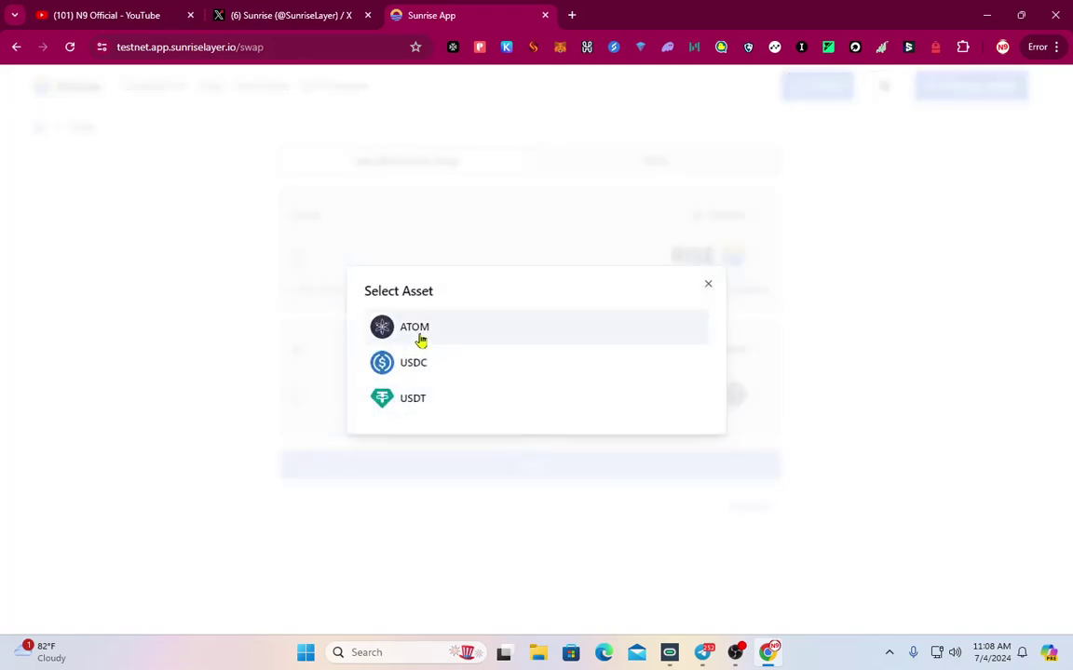
{"action": "left_click", "coordinate": [414, 397]}
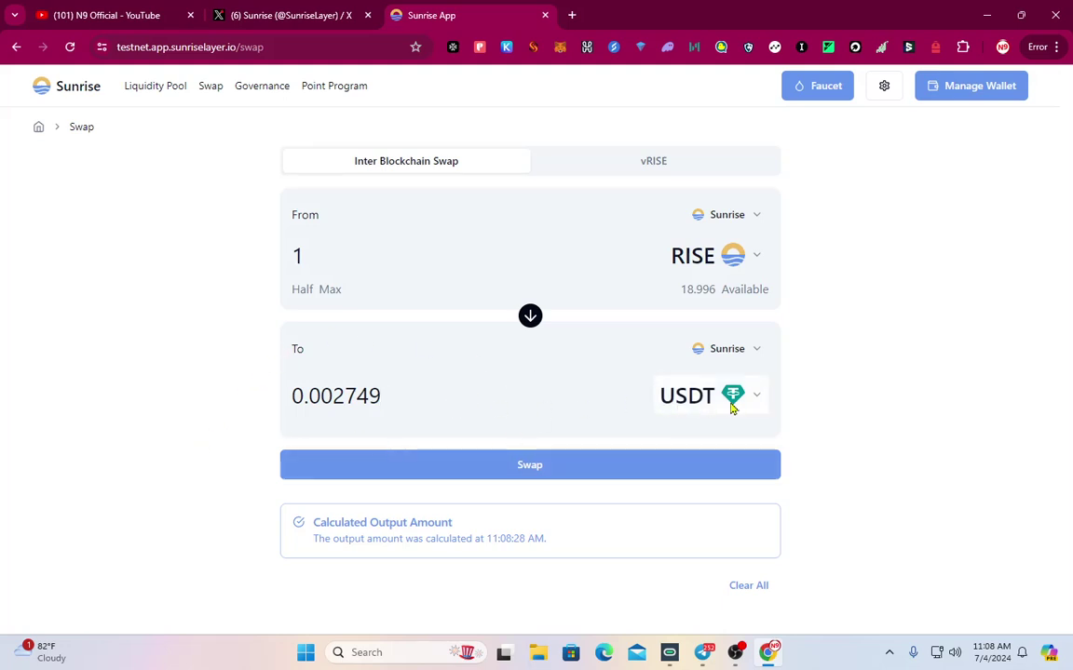
{"action": "left_click", "coordinate": [689, 396]}
{"action": "left_click", "coordinate": [463, 408]}
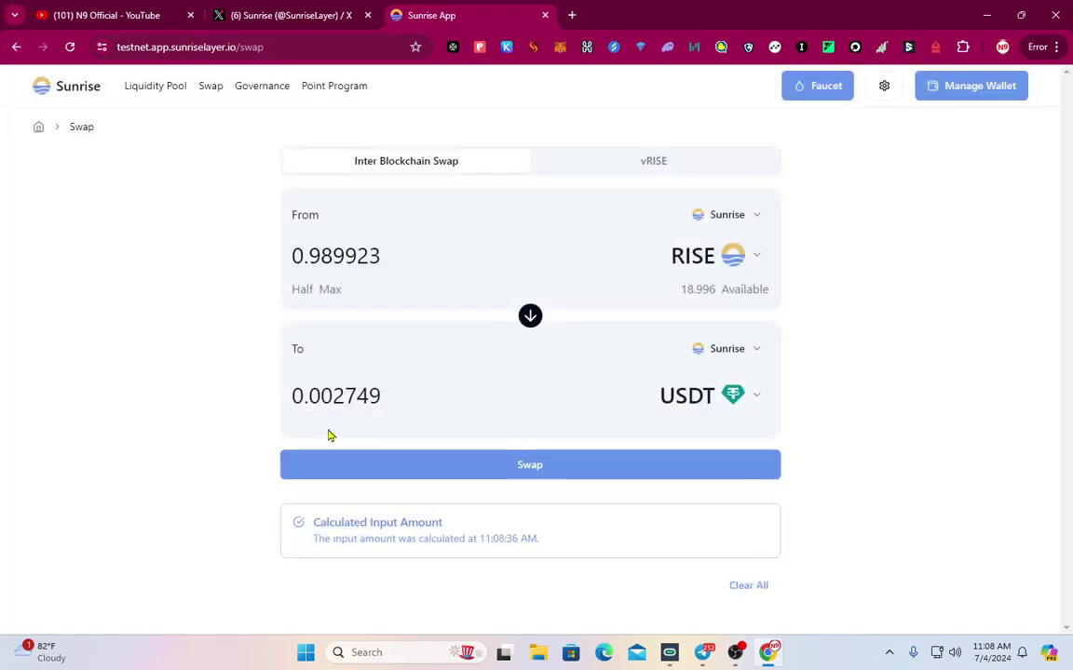
{"action": "left_click", "coordinate": [524, 470]}
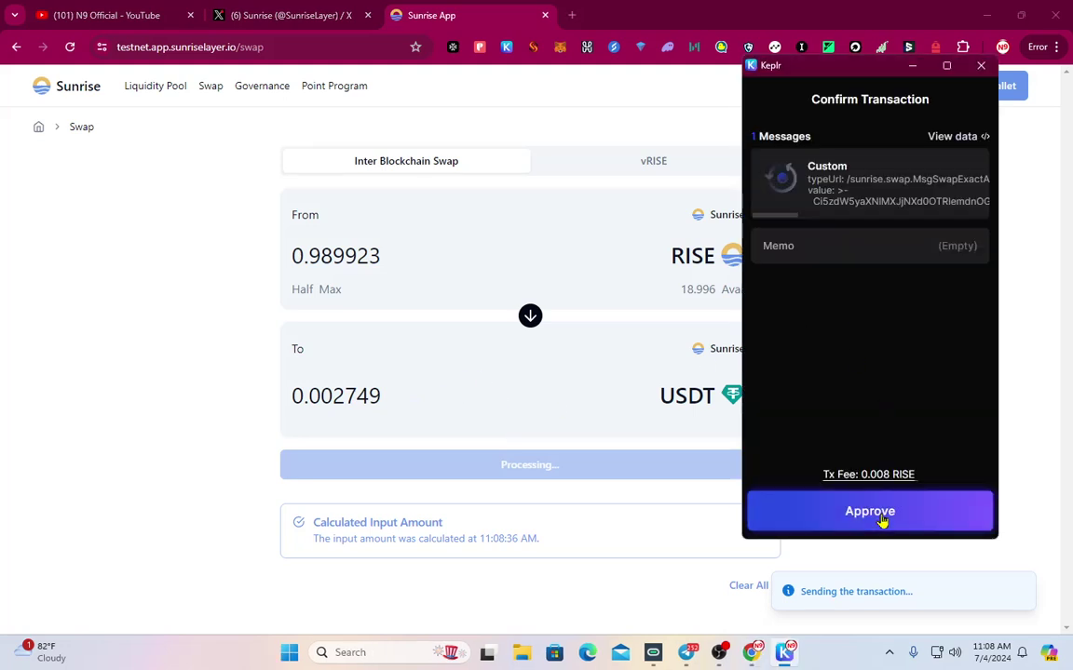
{"action": "left_click", "coordinate": [881, 512]}
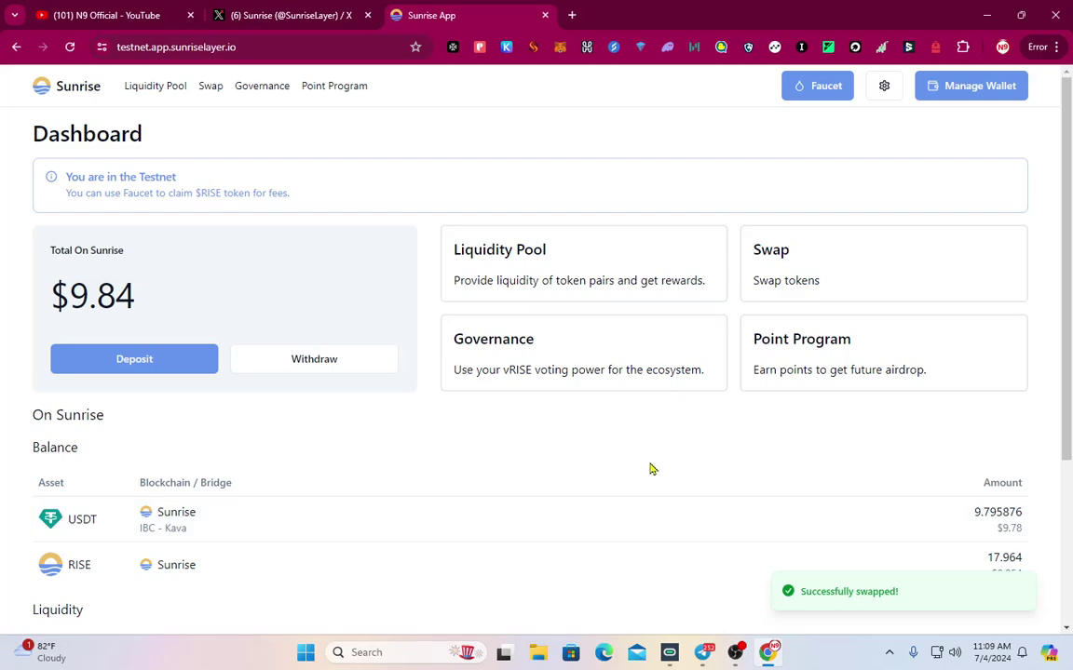
{"action": "scroll", "coordinate": [316, 507], "scroll_direction": "down", "scroll_amount": 1}
{"action": "scroll", "coordinate": [309, 508], "scroll_direction": "up", "scroll_amount": 1}
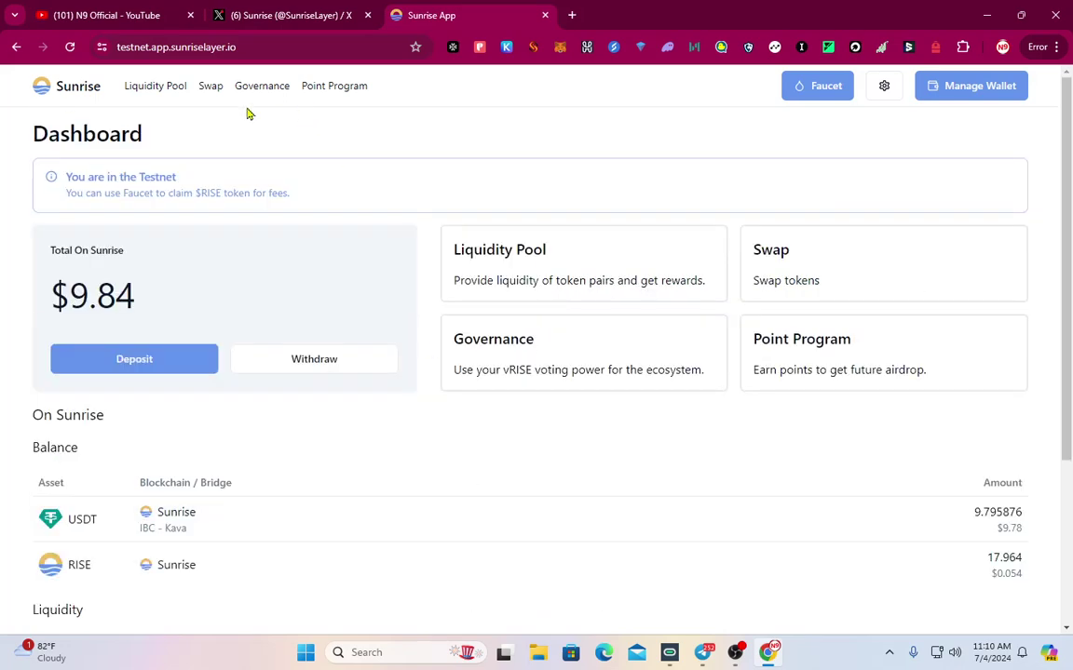
Swap 1 RISE for about 0.002997 USDC and approve the transaction in Keplr
{"action": "left_click", "coordinate": [210, 86]}
{"action": "left_click", "coordinate": [715, 257]}
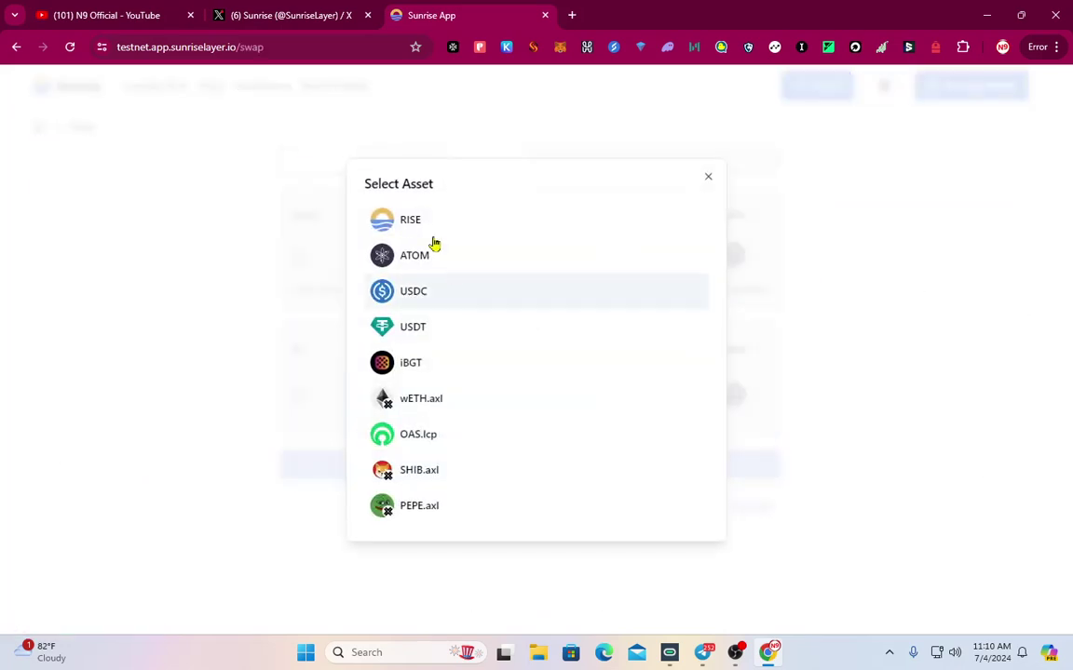
{"action": "left_click", "coordinate": [454, 231]}
{"action": "left_click", "coordinate": [722, 399]}
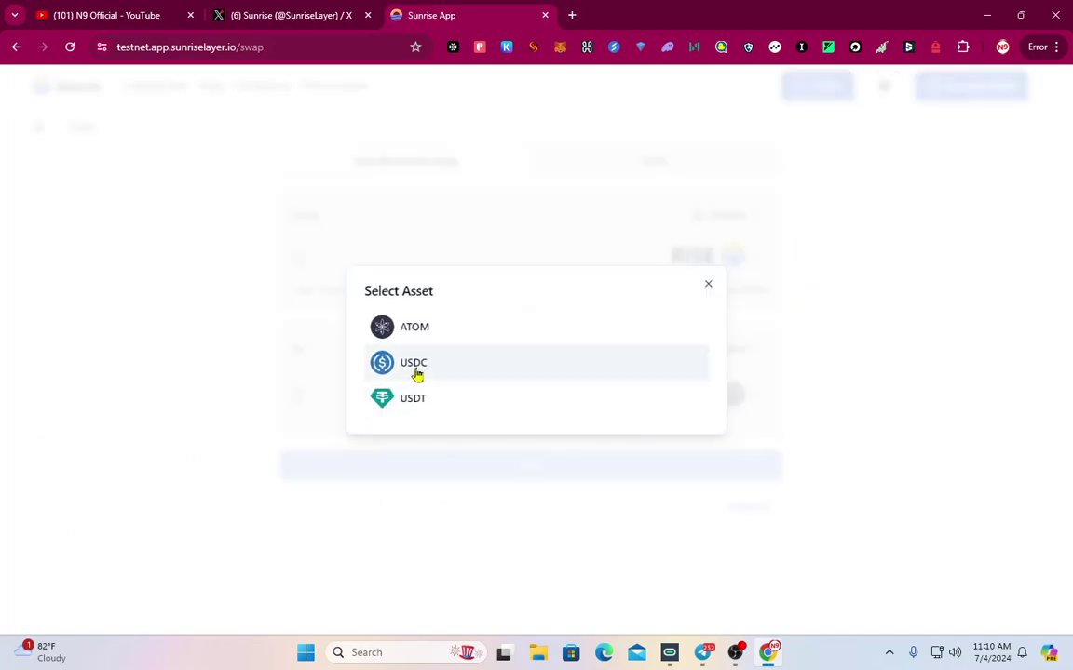
{"action": "left_click", "coordinate": [416, 369]}
{"action": "left_click", "coordinate": [373, 260]}
{"action": "type", "text": "1"}
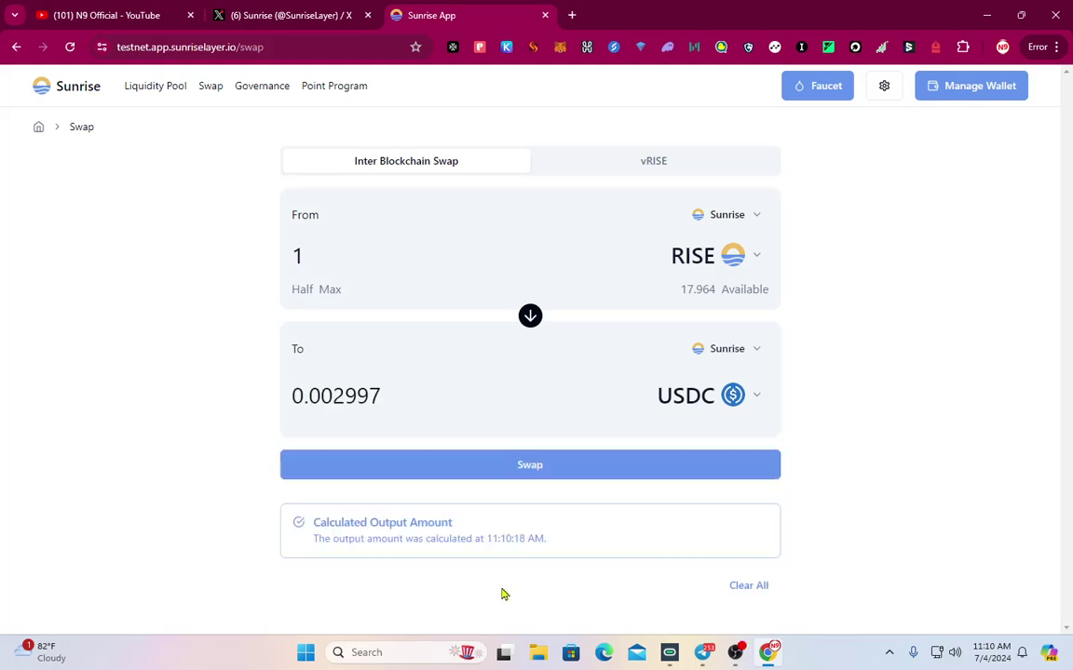
{"action": "left_click", "coordinate": [583, 475]}
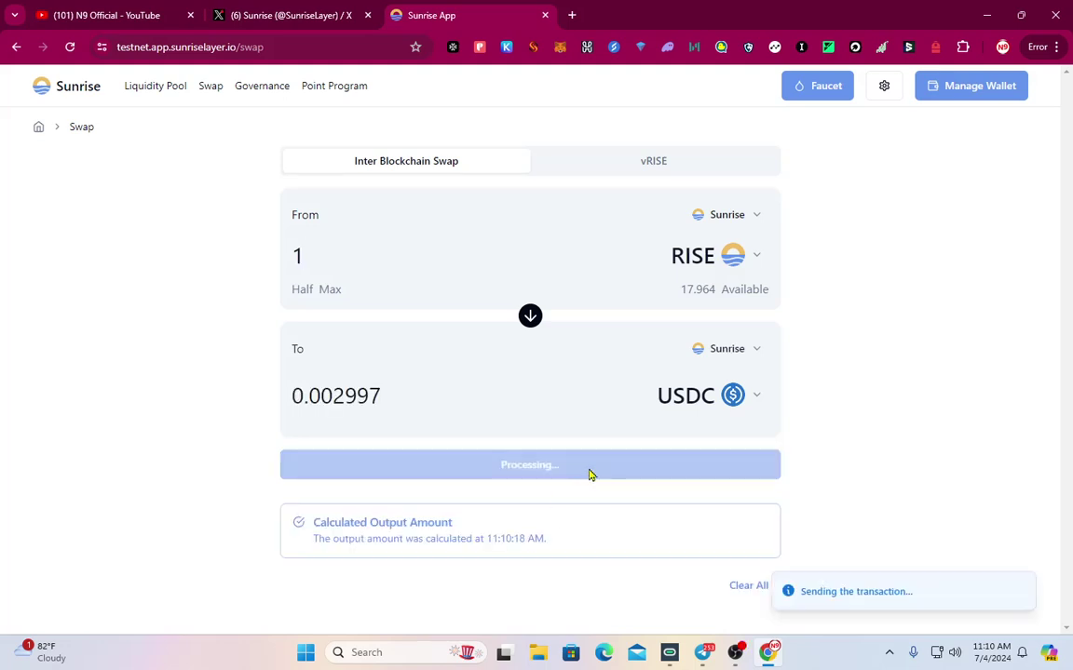
{"action": "left_click", "coordinate": [884, 513]}
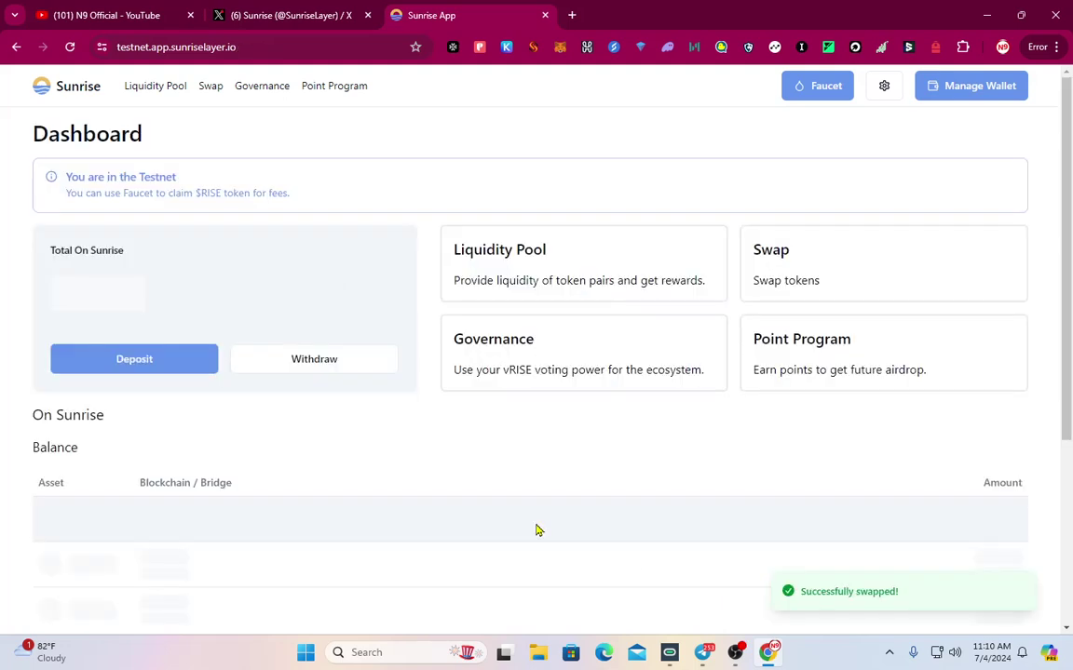
{"action": "left_click", "coordinate": [207, 87]}
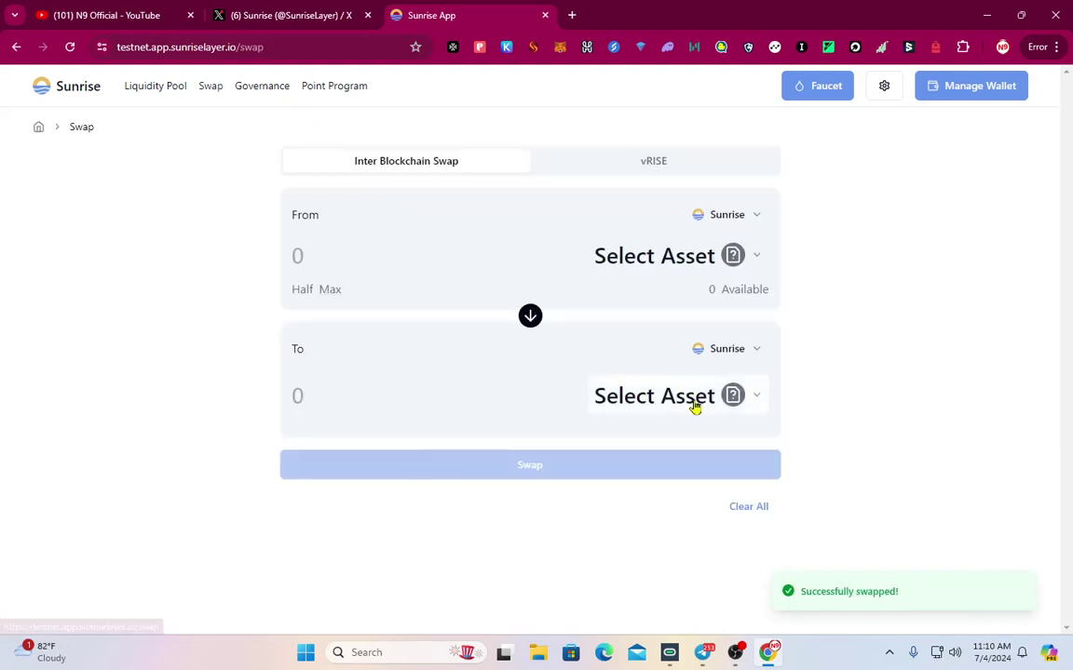
Pick RISE as From and ATOM as To, submit the swap, and approve it in Keplr
{"action": "left_click", "coordinate": [704, 256]}
{"action": "left_click", "coordinate": [437, 228]}
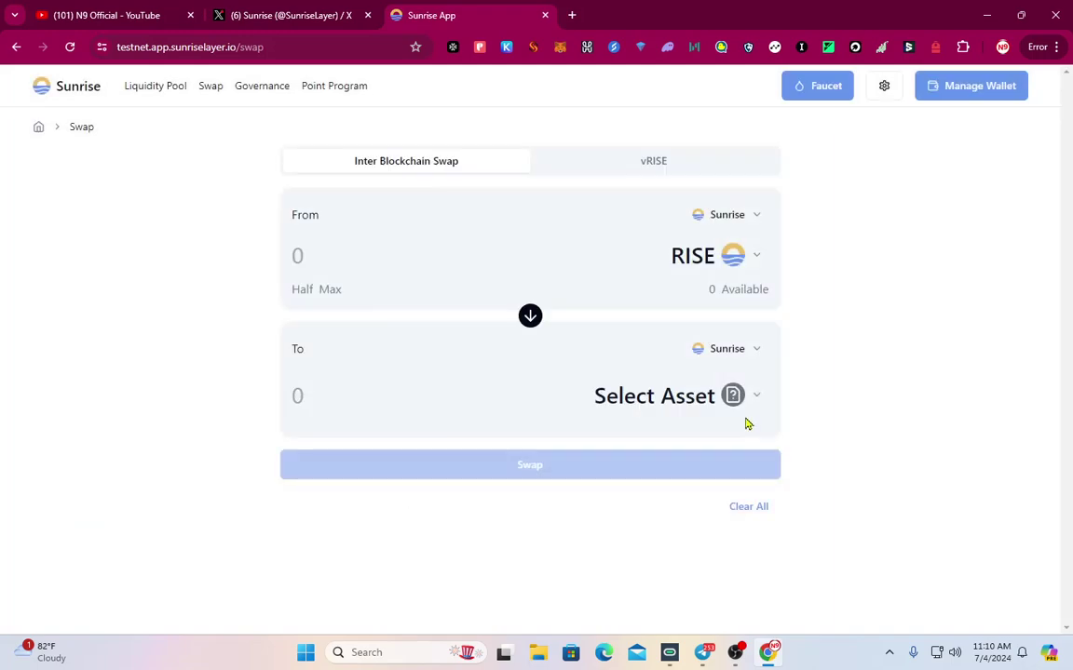
{"action": "left_click", "coordinate": [736, 398]}
{"action": "left_click", "coordinate": [410, 326]}
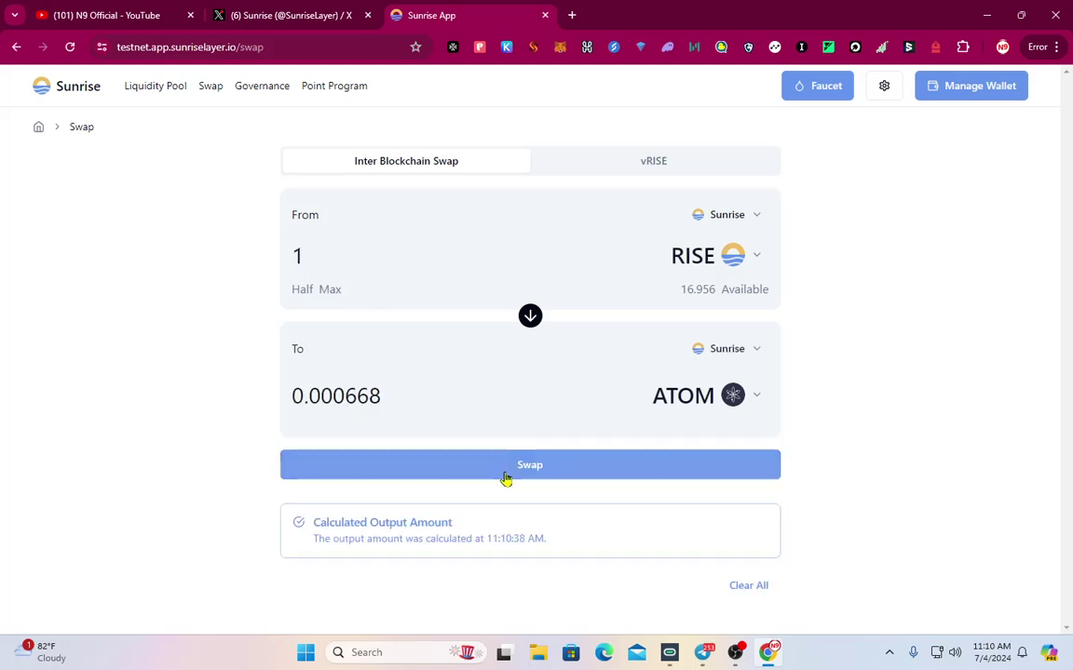
{"action": "left_click", "coordinate": [505, 476]}
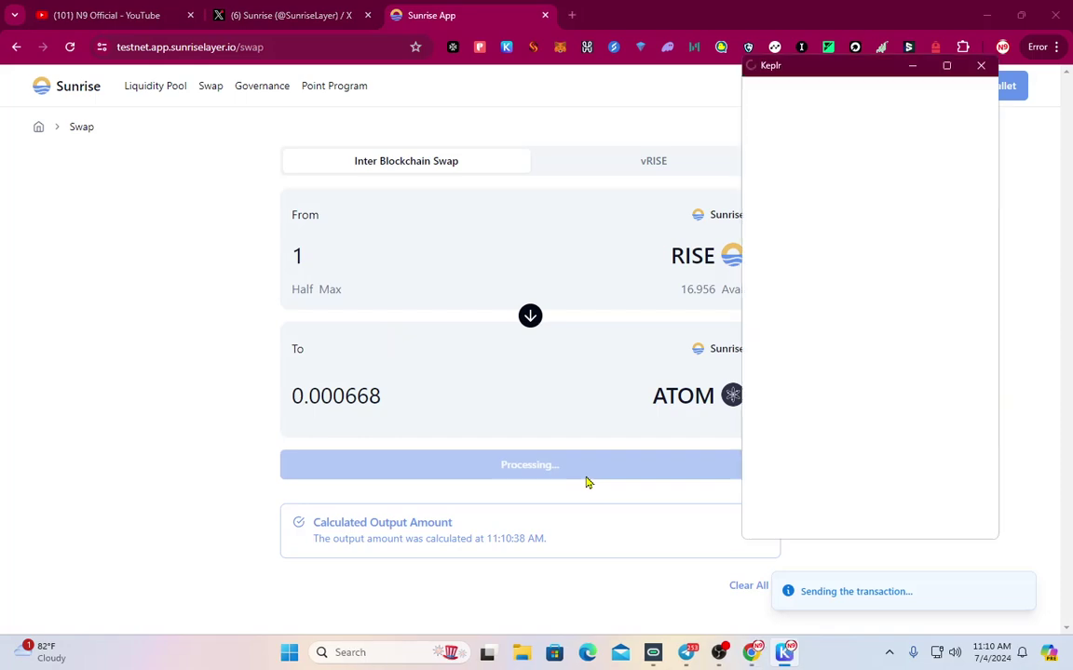
{"action": "left_click", "coordinate": [863, 515]}
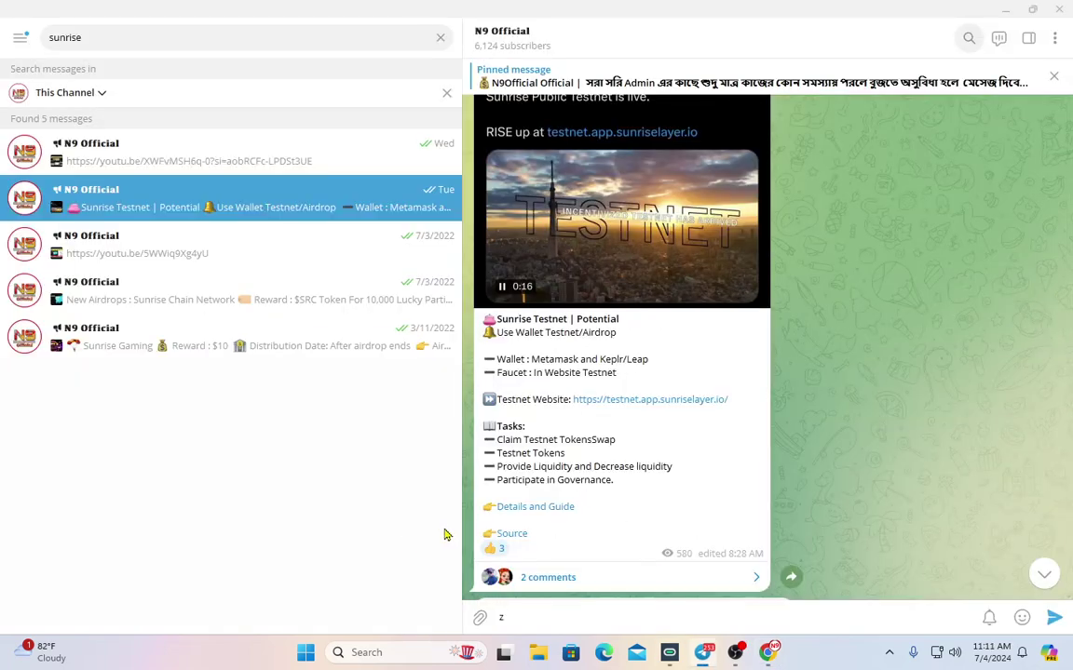
Read the Medium guide's swap and Provide Liquidity sections, then return to the Sunrise App dashboard
{"action": "left_click", "coordinate": [536, 507]}
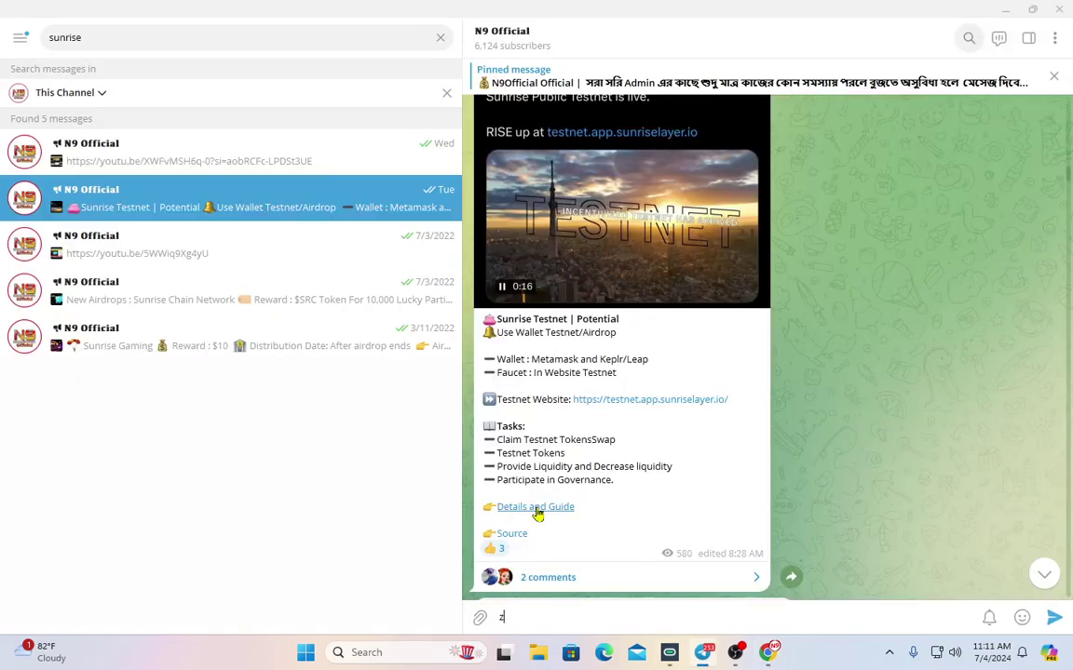
{"action": "scroll", "coordinate": [651, 465], "scroll_direction": "up", "scroll_amount": 5}
{"action": "scroll", "coordinate": [577, 377], "scroll_direction": "up", "scroll_amount": 10}
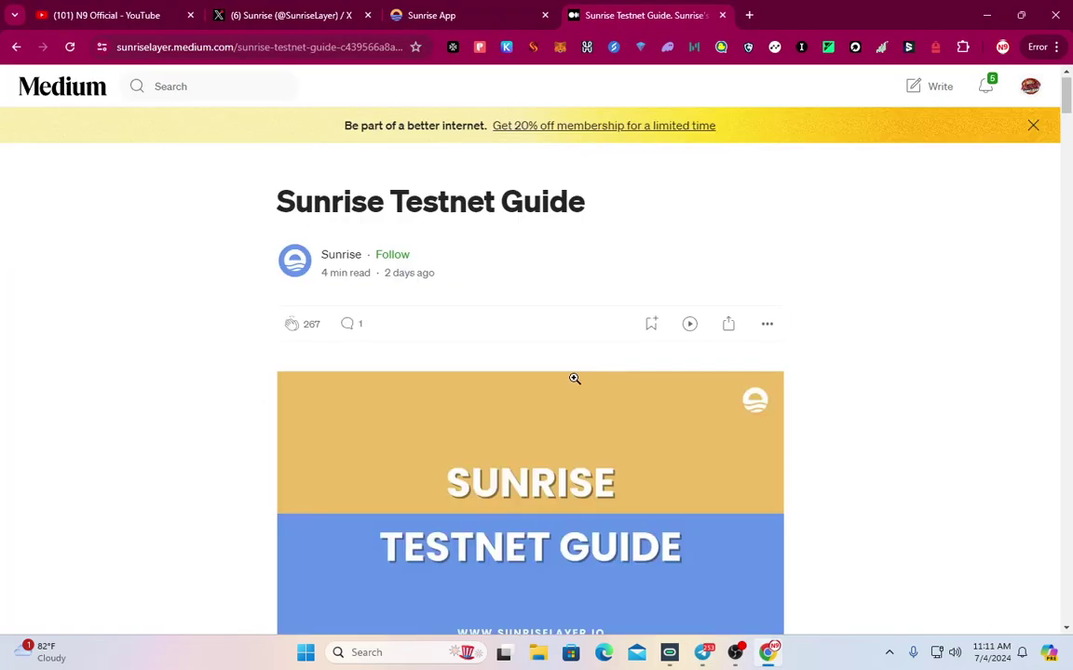
{"action": "scroll", "coordinate": [574, 391], "scroll_direction": "down", "scroll_amount": 15}
{"action": "scroll", "coordinate": [595, 321], "scroll_direction": "down", "scroll_amount": 10}
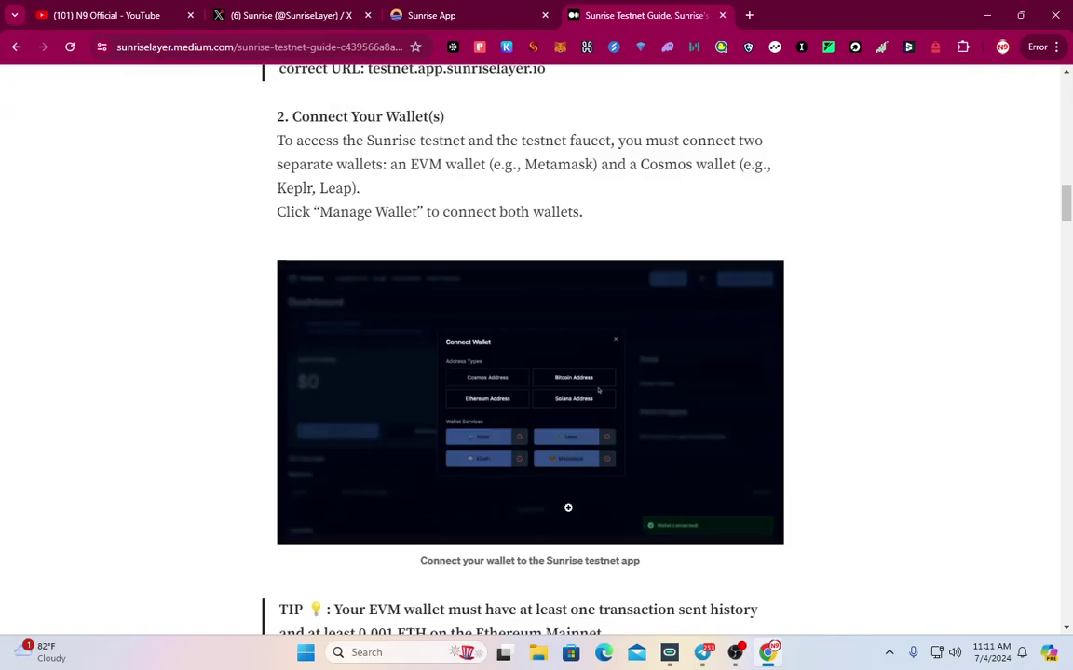
{"action": "scroll", "coordinate": [427, 435], "scroll_direction": "down", "scroll_amount": 4}
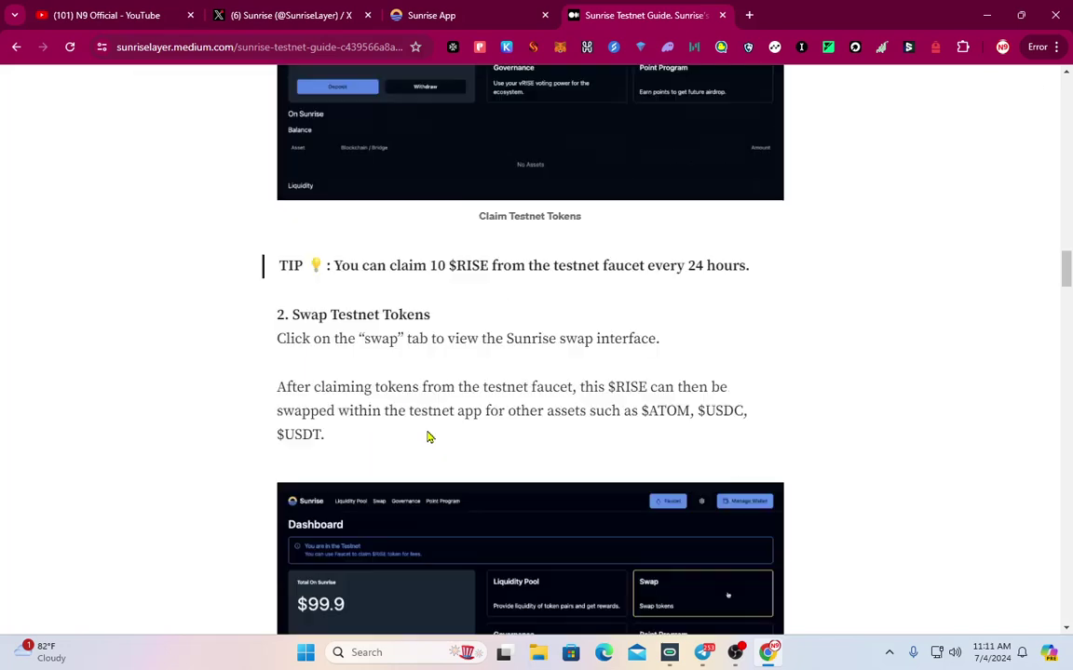
{"action": "scroll", "coordinate": [234, 277], "scroll_direction": "up", "scroll_amount": 1}
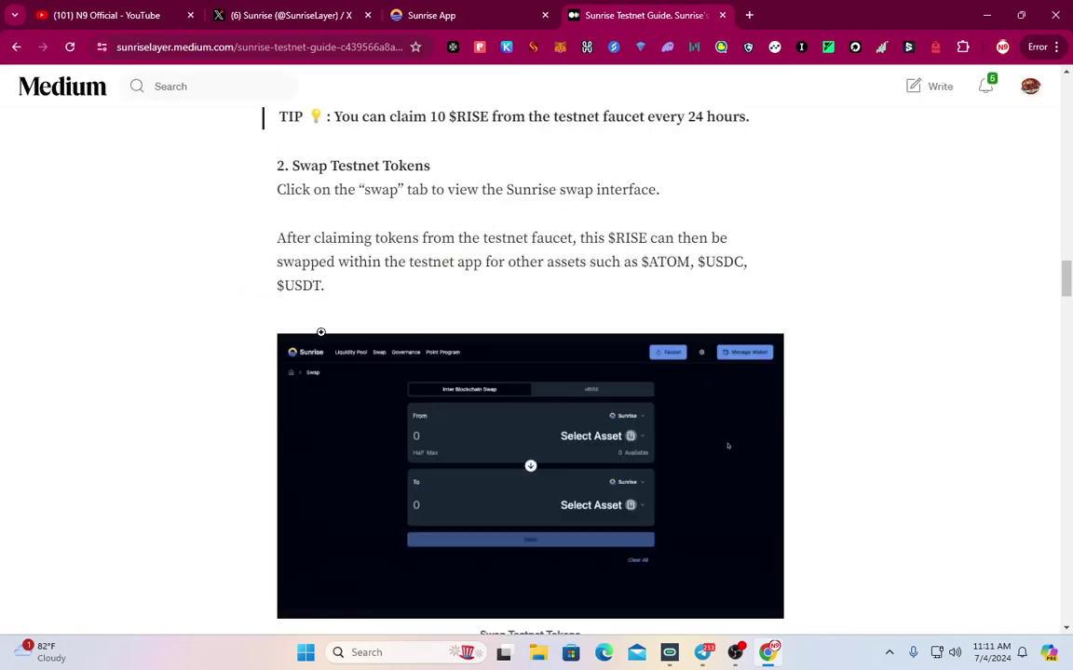
{"action": "scroll", "coordinate": [359, 285], "scroll_direction": "down", "scroll_amount": 5}
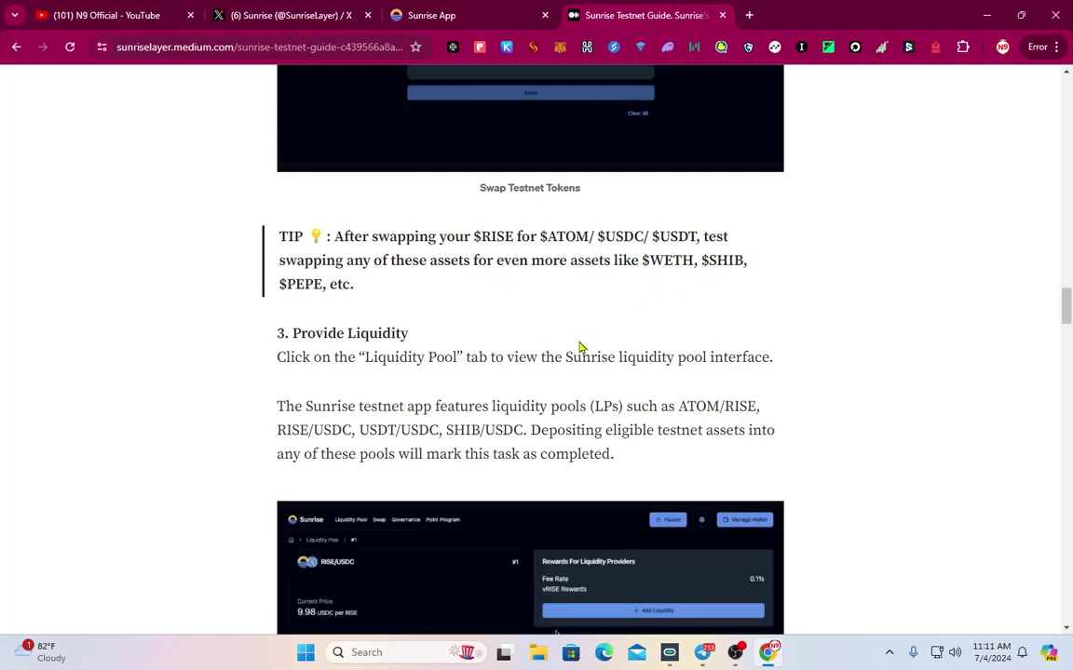
{"action": "scroll", "coordinate": [579, 347], "scroll_direction": "down", "scroll_amount": 3}
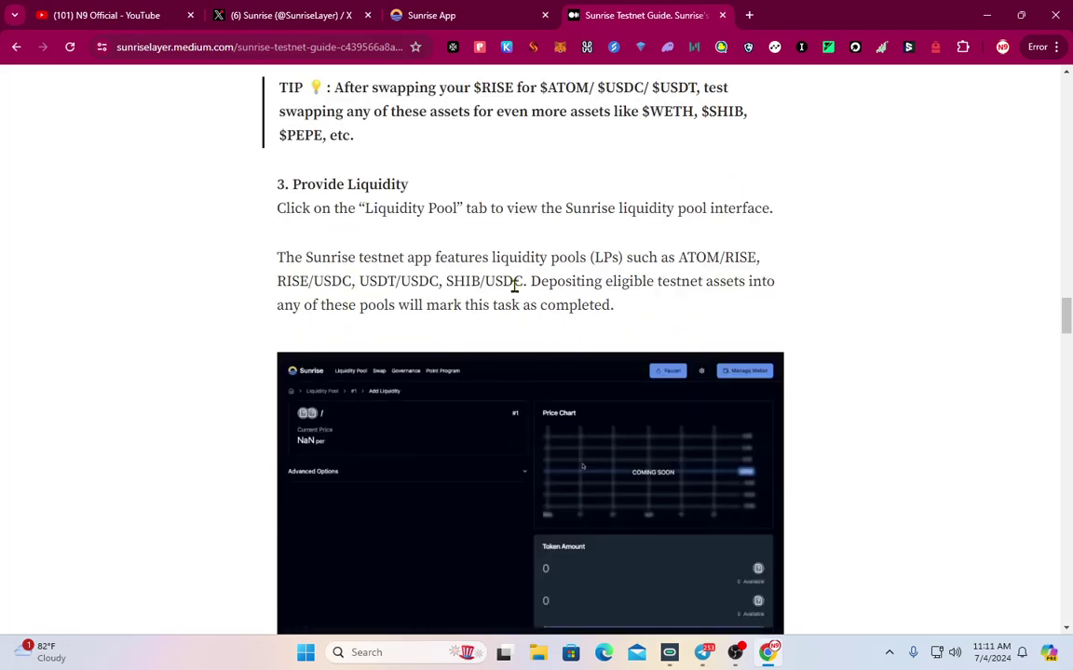
{"action": "key", "text": "ctrl+shift+Tab"}
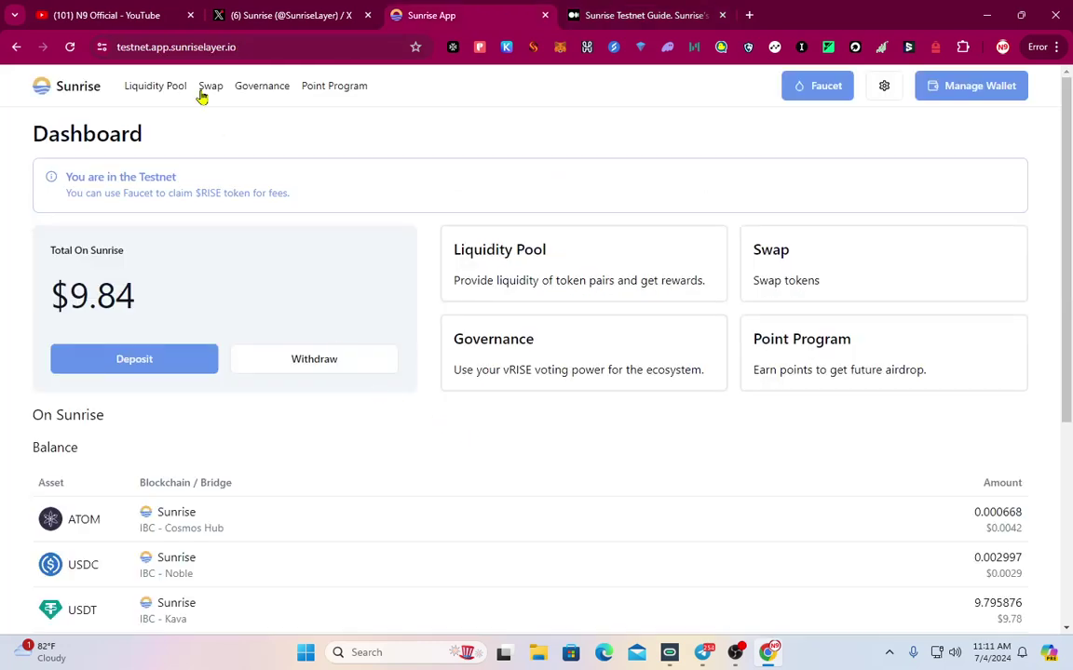
Open the ATOM/RISE pool from the liquidity pools list and start adding liquidity
{"action": "left_click", "coordinate": [201, 85]}
{"action": "left_click", "coordinate": [161, 88]}
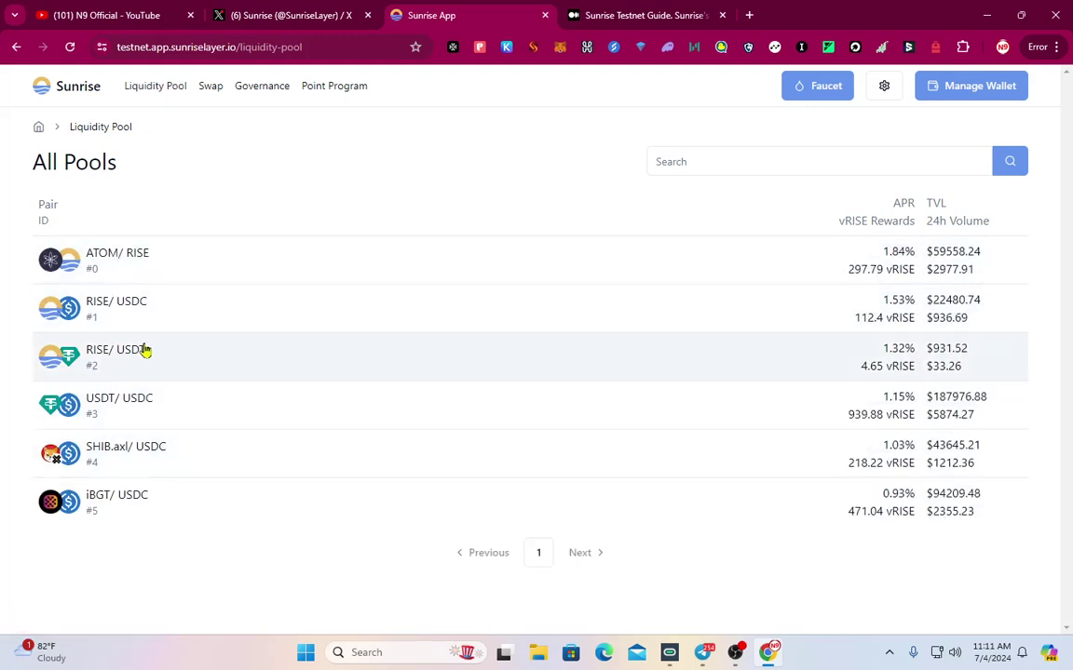
{"action": "left_click", "coordinate": [178, 254]}
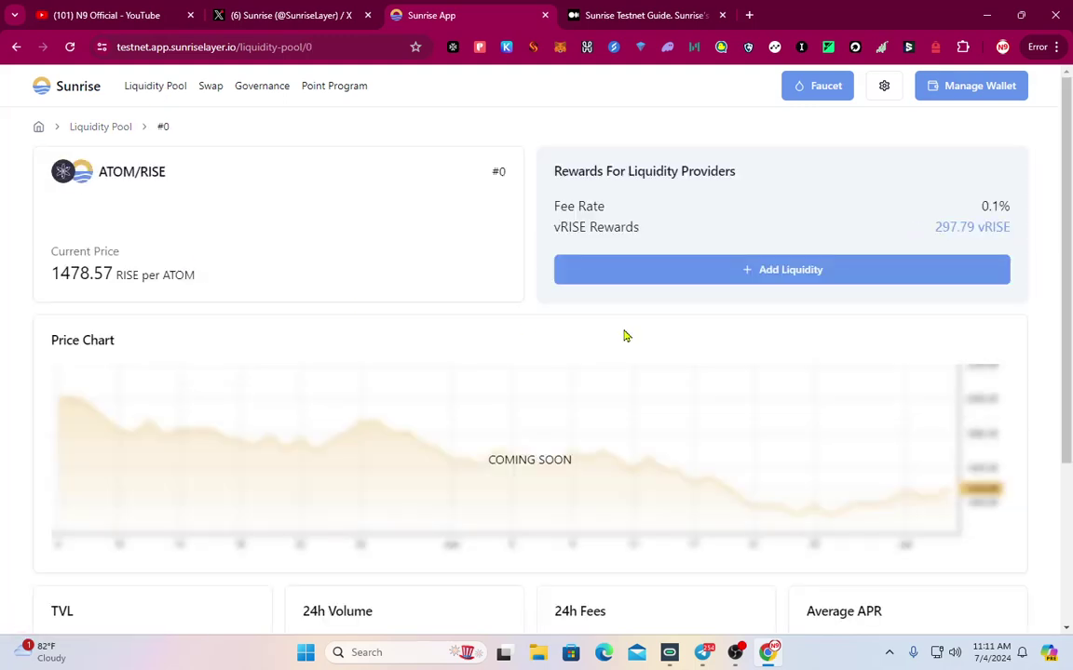
{"action": "left_click", "coordinate": [742, 272]}
{"action": "scroll", "coordinate": [701, 479], "scroll_direction": "down", "scroll_amount": 1}
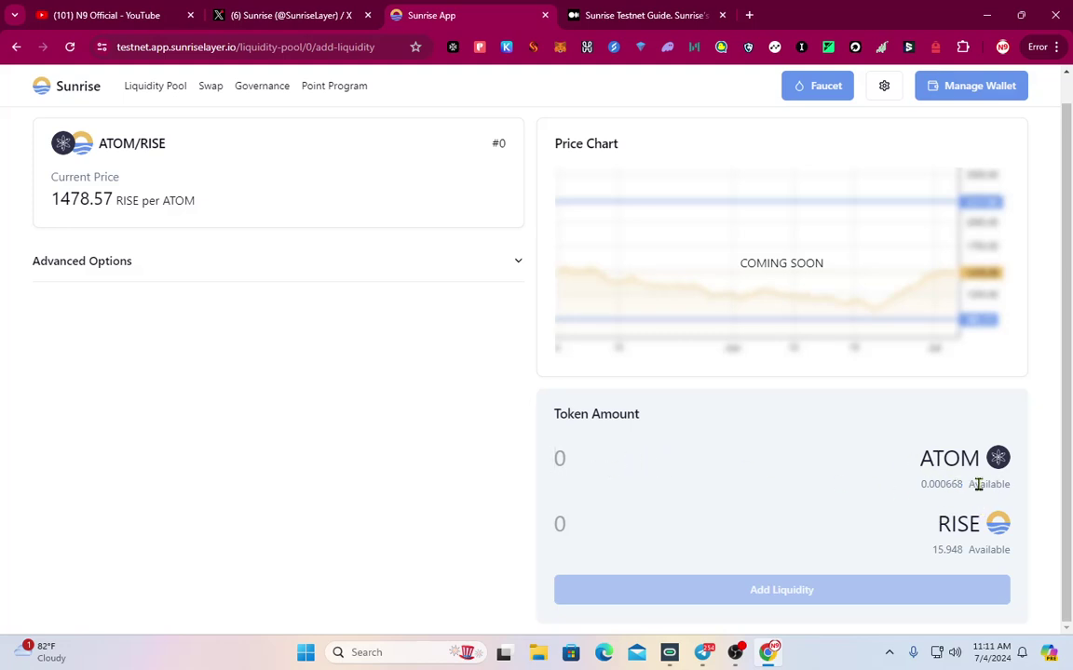
Enter 0.0006 ATOM (paired with 0.887145 RISE), submit the deposit, and approve it in Keplr
{"action": "double_click", "coordinate": [938, 484]}
{"action": "key", "text": "ctrl+c"}
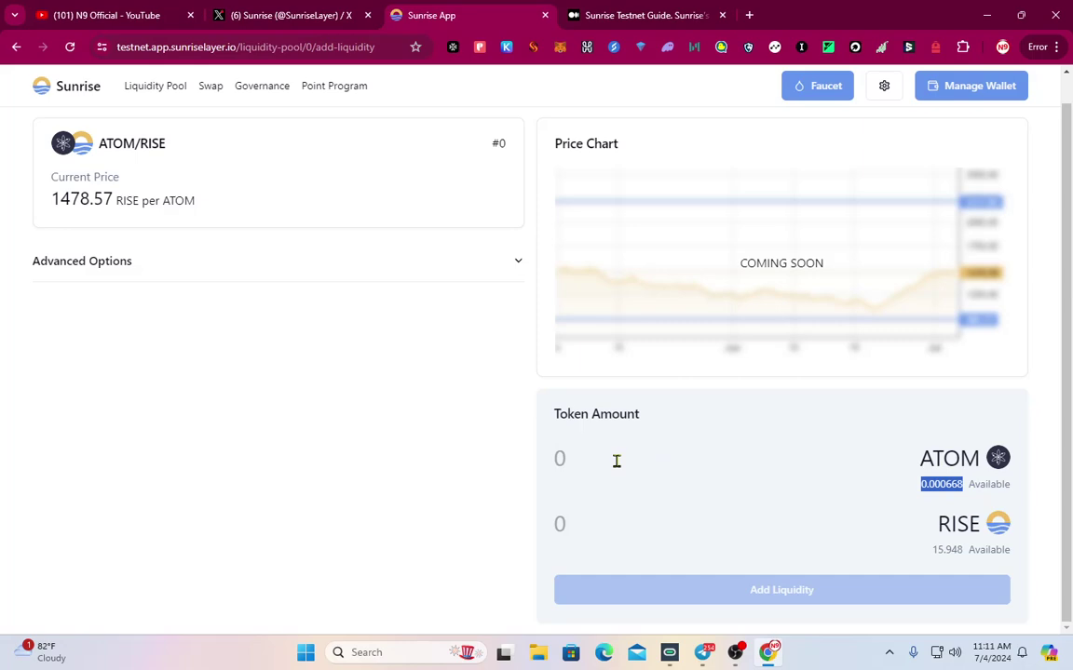
{"action": "left_click", "coordinate": [615, 461]}
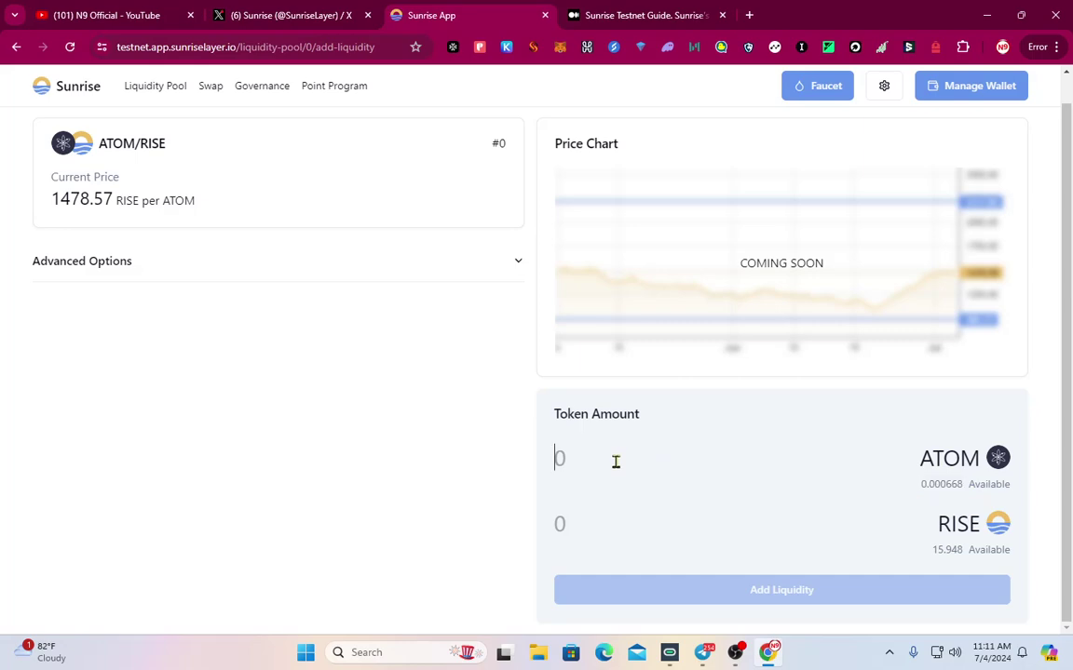
{"action": "key", "text": "ctrl+v"}
{"action": "key", "text": "BackSpace"}
{"action": "key", "text": "BackSpace"}
{"action": "type", "text": "7"}
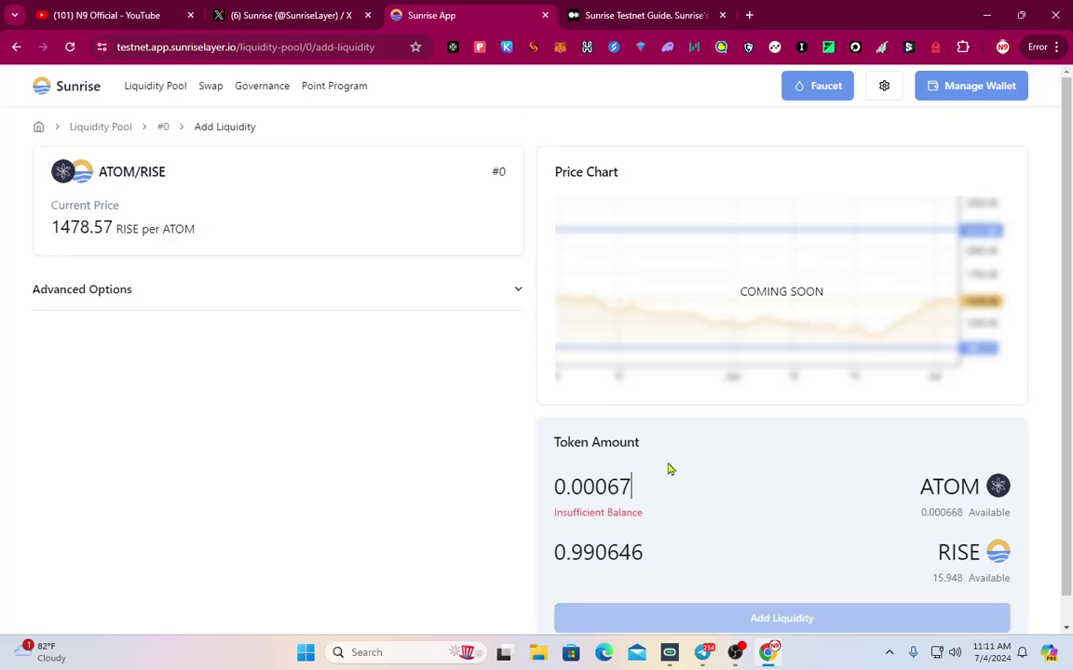
{"action": "key", "text": "BackSpace"}
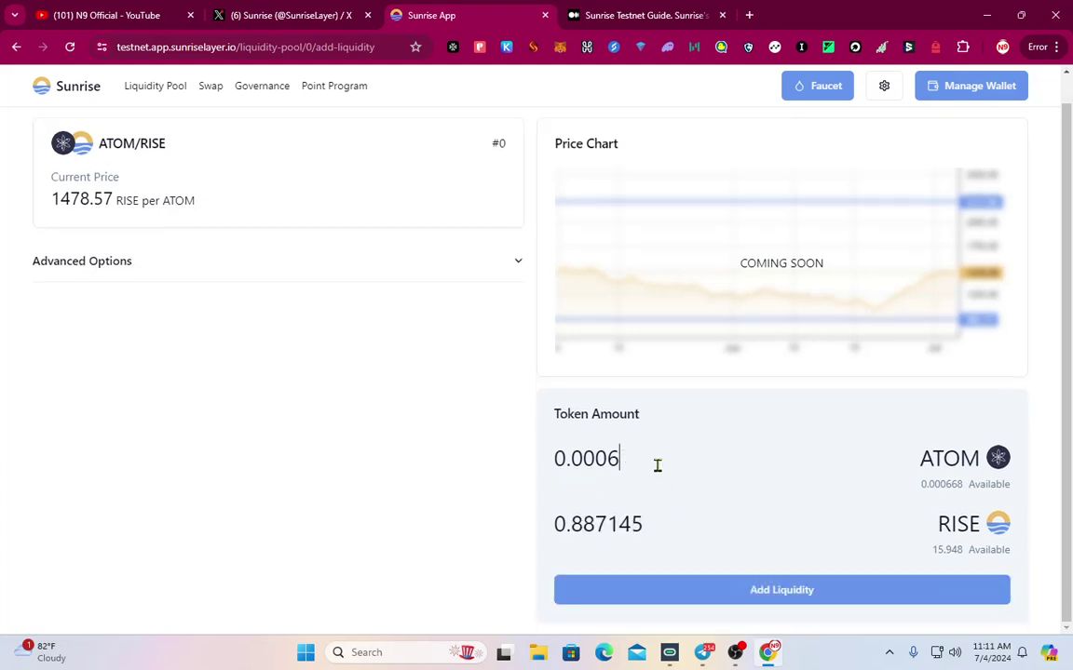
{"action": "left_click", "coordinate": [764, 596]}
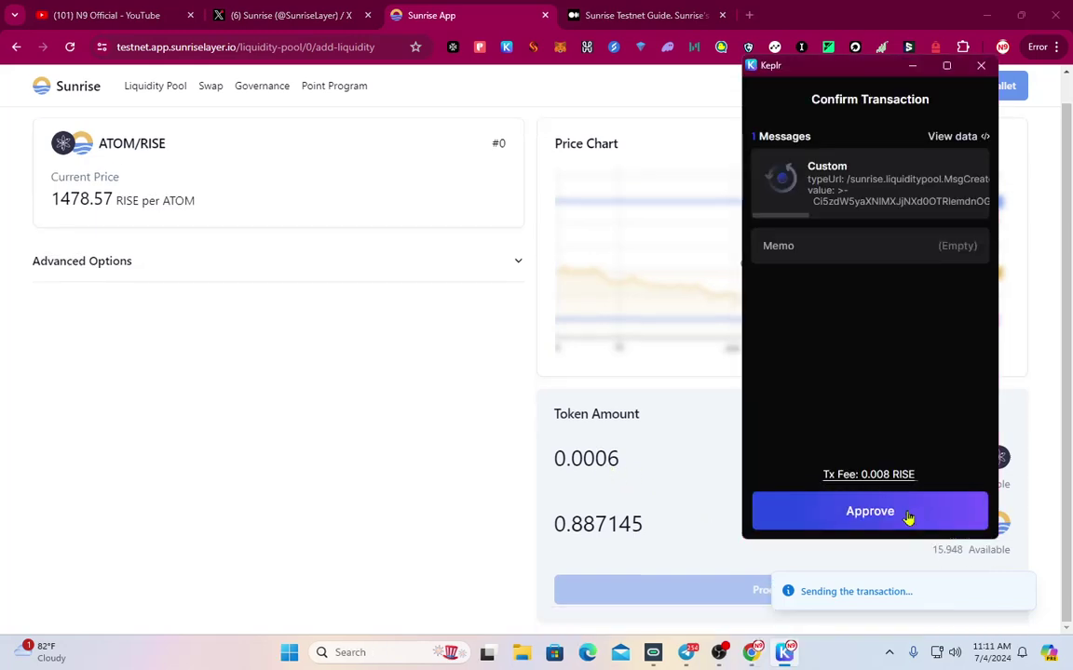
{"action": "left_click", "coordinate": [908, 514]}
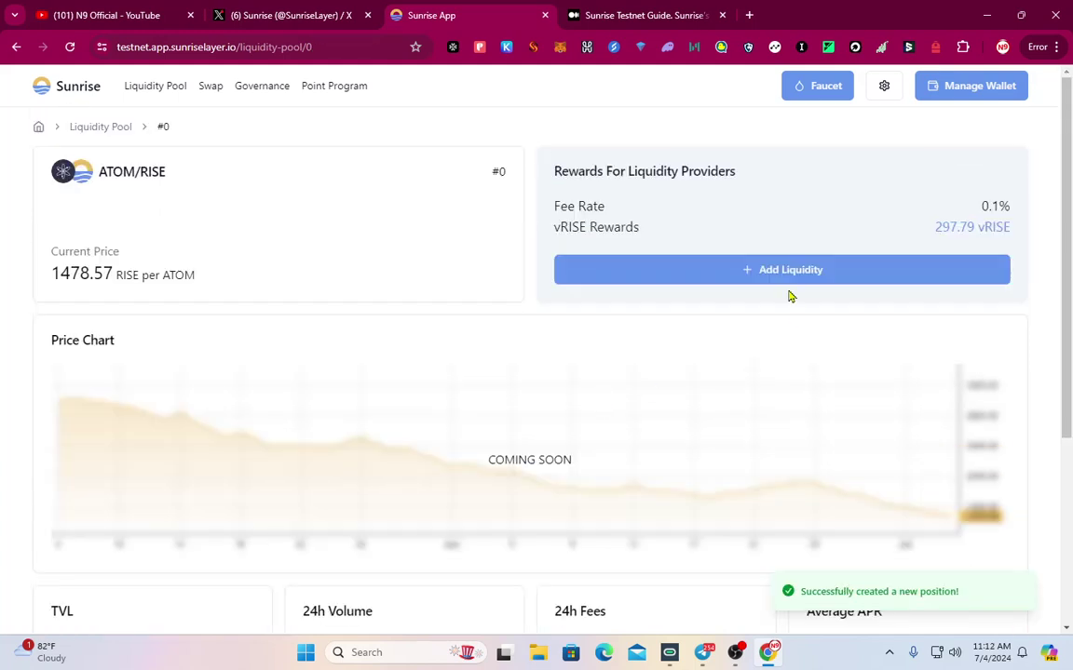
Deposit 0.0029 USDC with 0.956538 RISE into RISE/USDC pool #1, approve it, and return to All Pools
{"action": "left_click", "coordinate": [159, 87]}
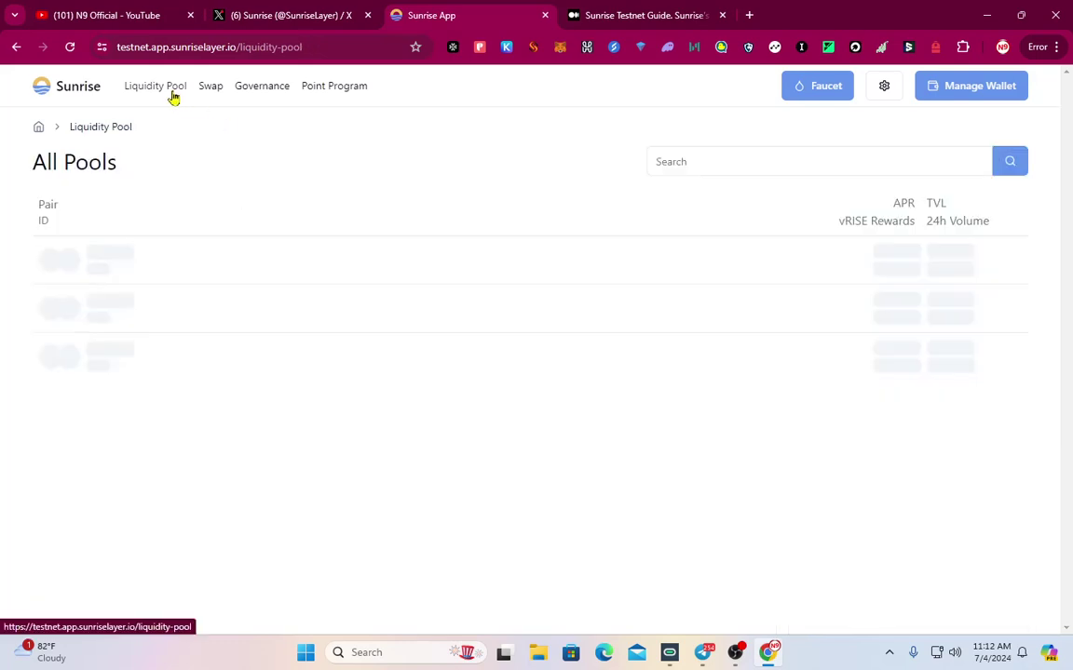
{"action": "left_click", "coordinate": [184, 321]}
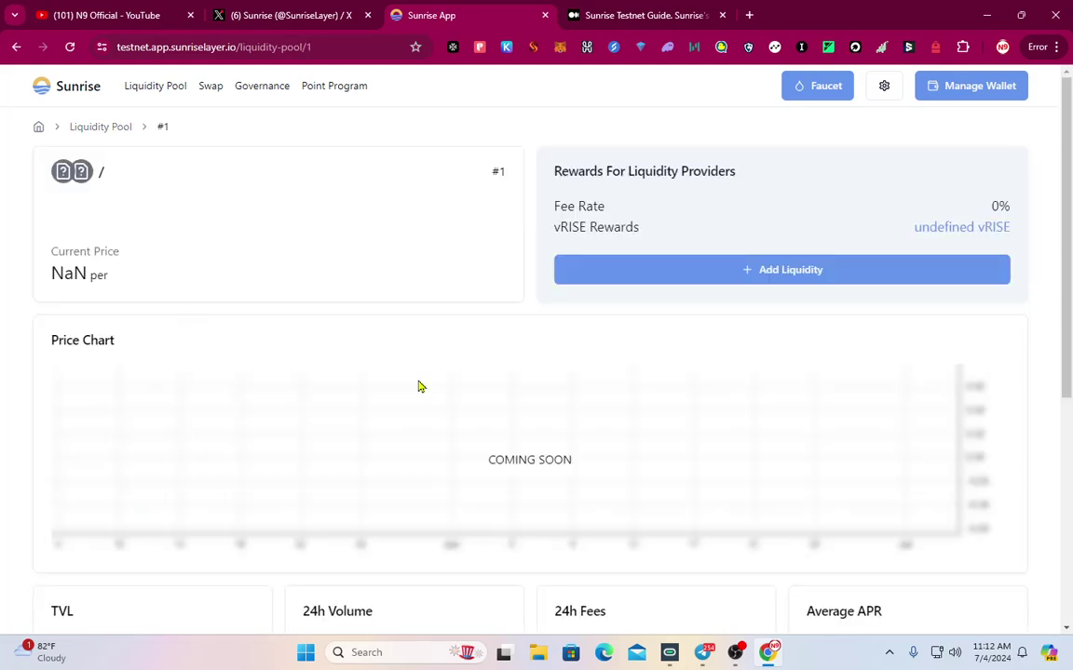
{"action": "left_click", "coordinate": [766, 277]}
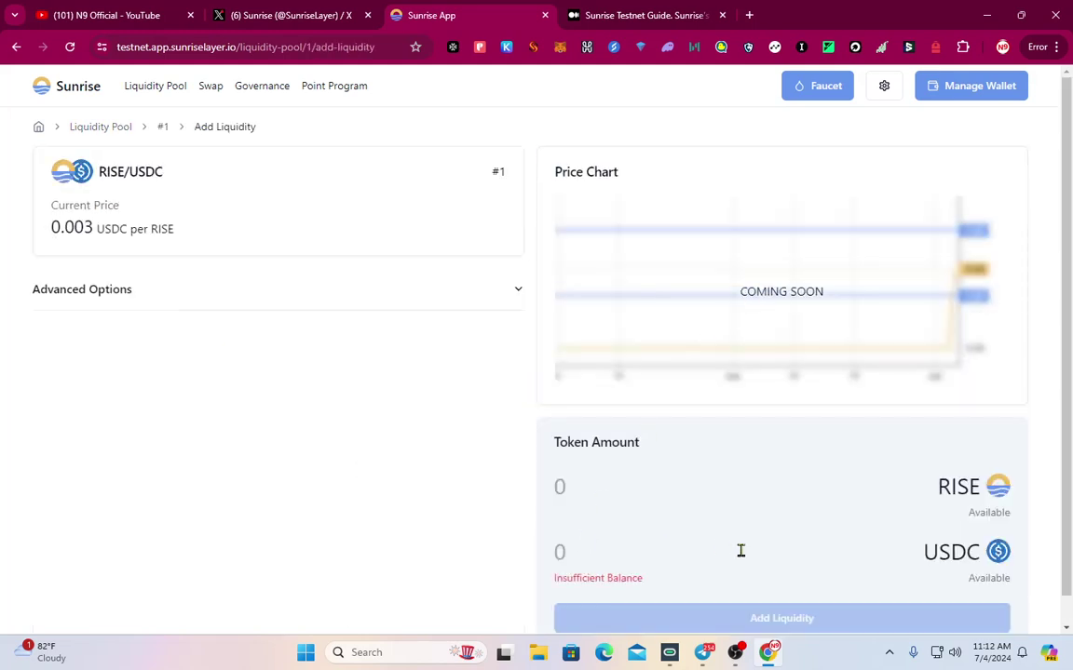
{"action": "scroll", "coordinate": [736, 558], "scroll_direction": "down", "scroll_amount": 1}
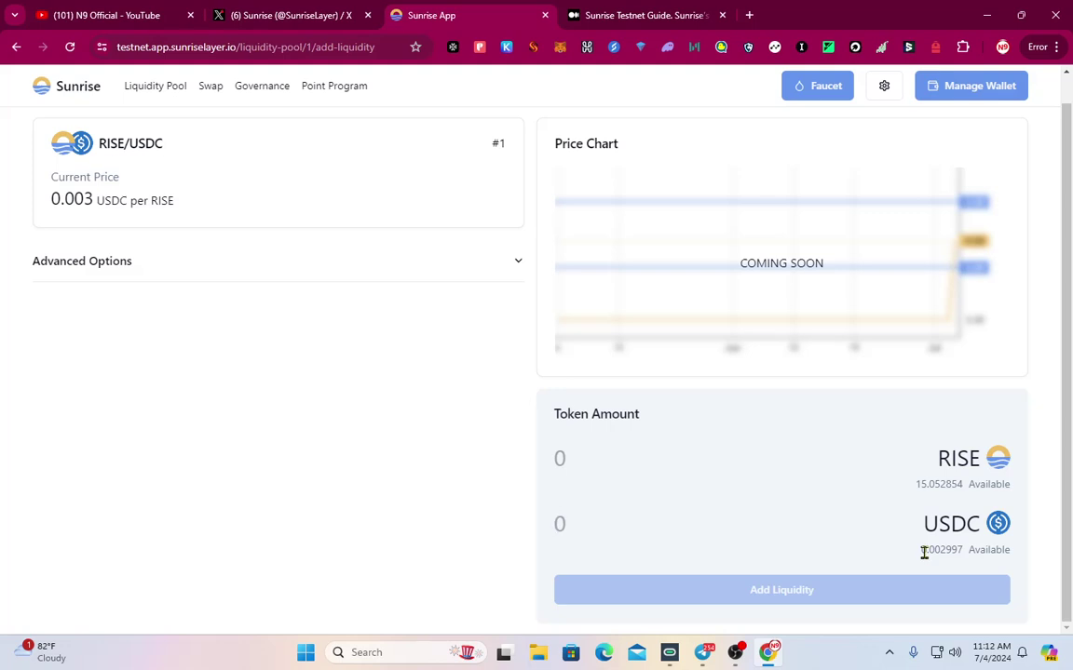
{"action": "type", "text": "0"}
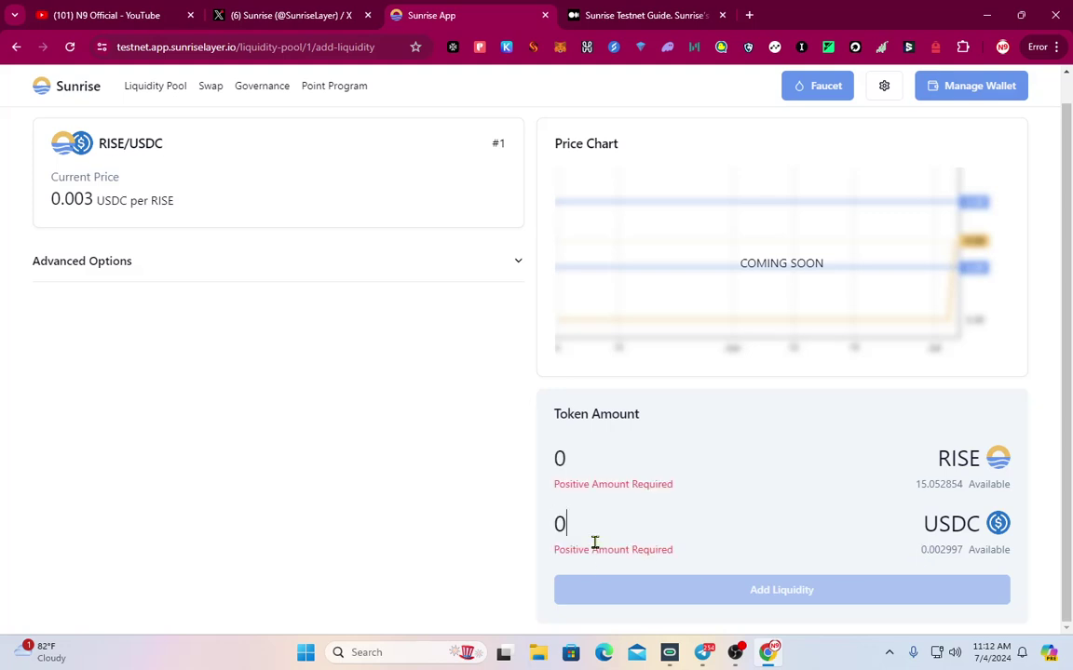
{"action": "type", "text": ".002"}
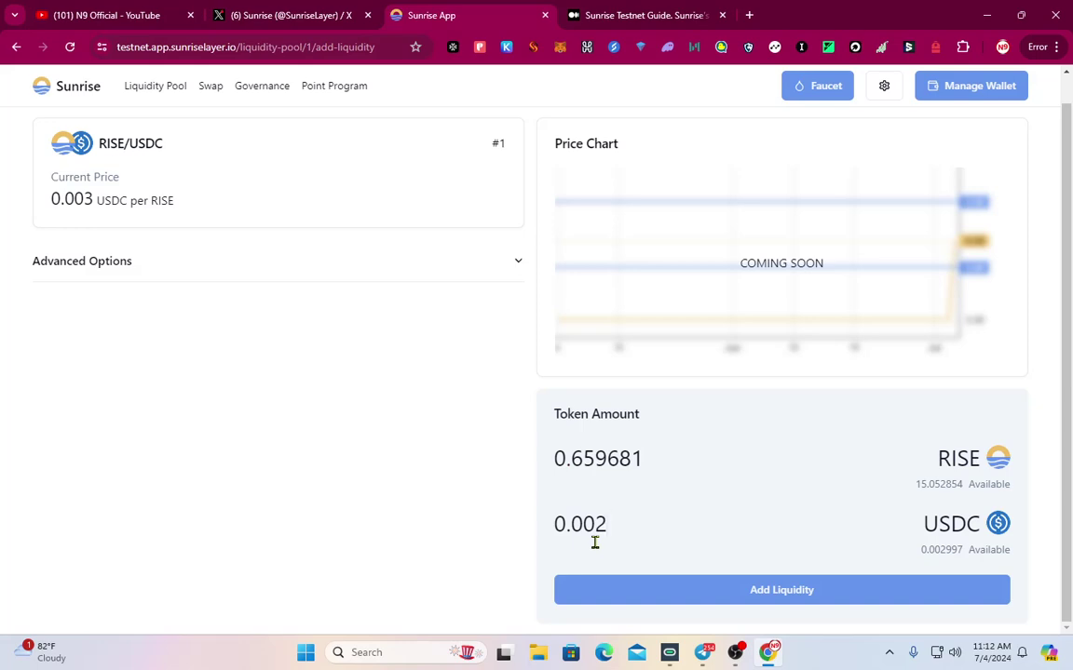
{"action": "type", "text": "9"}
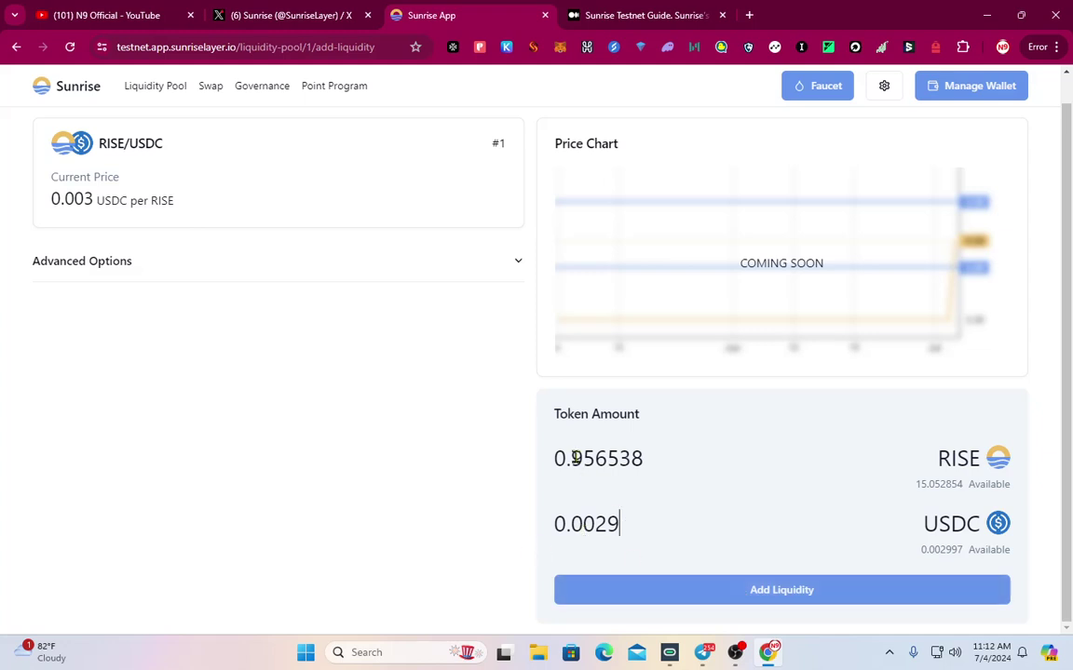
{"action": "left_click", "coordinate": [773, 589]}
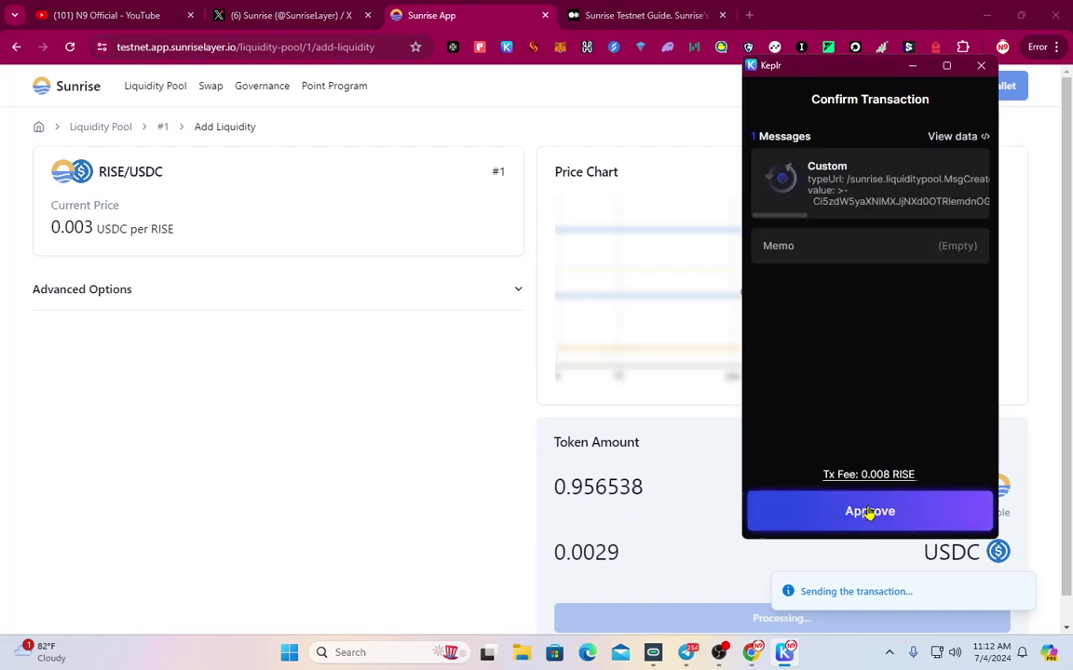
{"action": "left_click", "coordinate": [867, 512]}
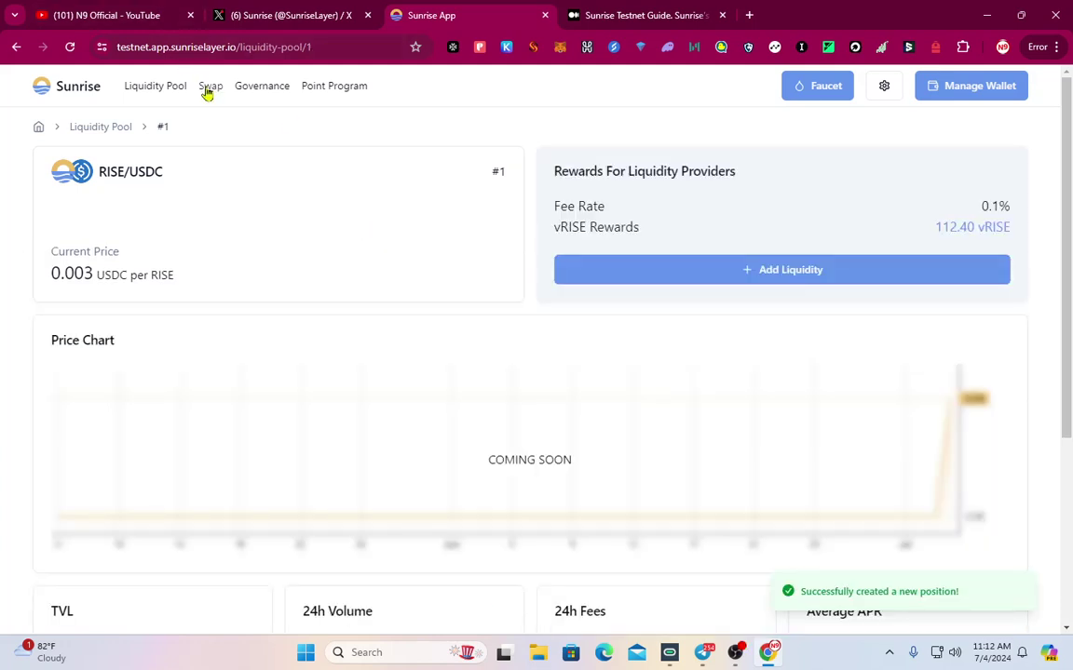
{"action": "left_click", "coordinate": [210, 88]}
{"action": "left_click", "coordinate": [164, 87]}
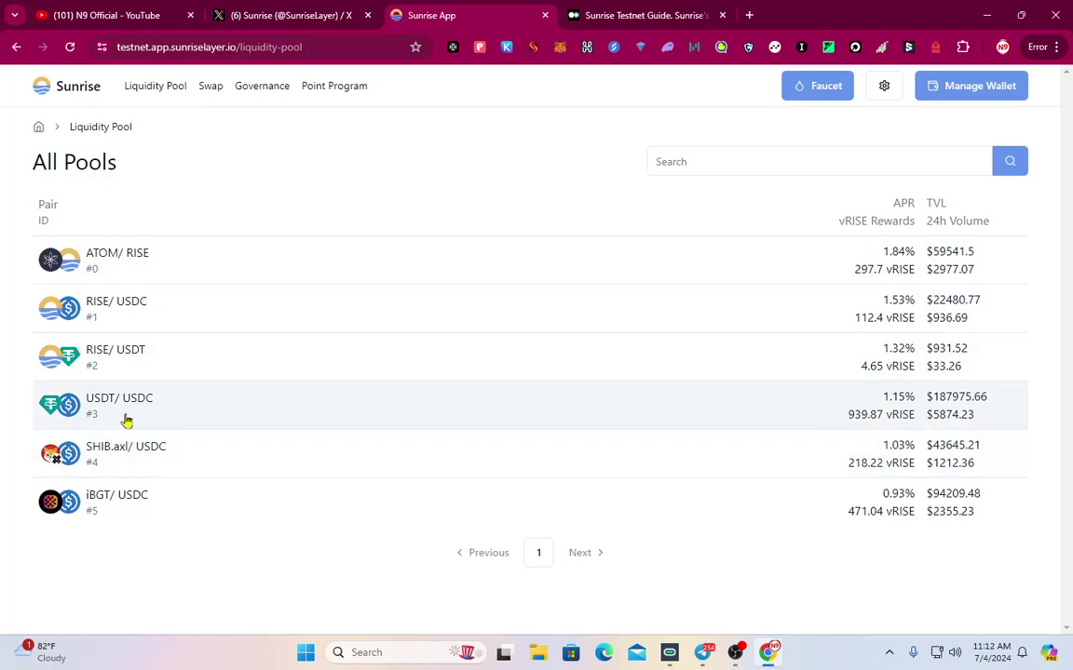
Swap 1 RISE for USDC on the Sunrise chain and approve it in Keplr
{"action": "left_click", "coordinate": [209, 87]}
{"action": "left_click", "coordinate": [740, 266]}
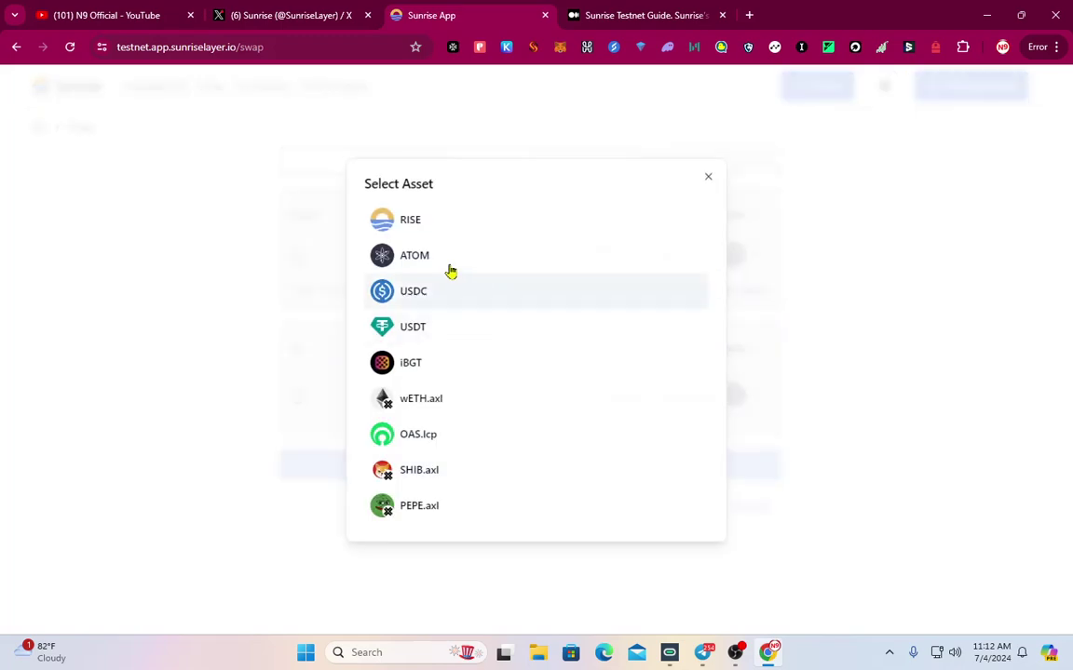
{"action": "left_click", "coordinate": [466, 220]}
{"action": "left_click", "coordinate": [723, 360]}
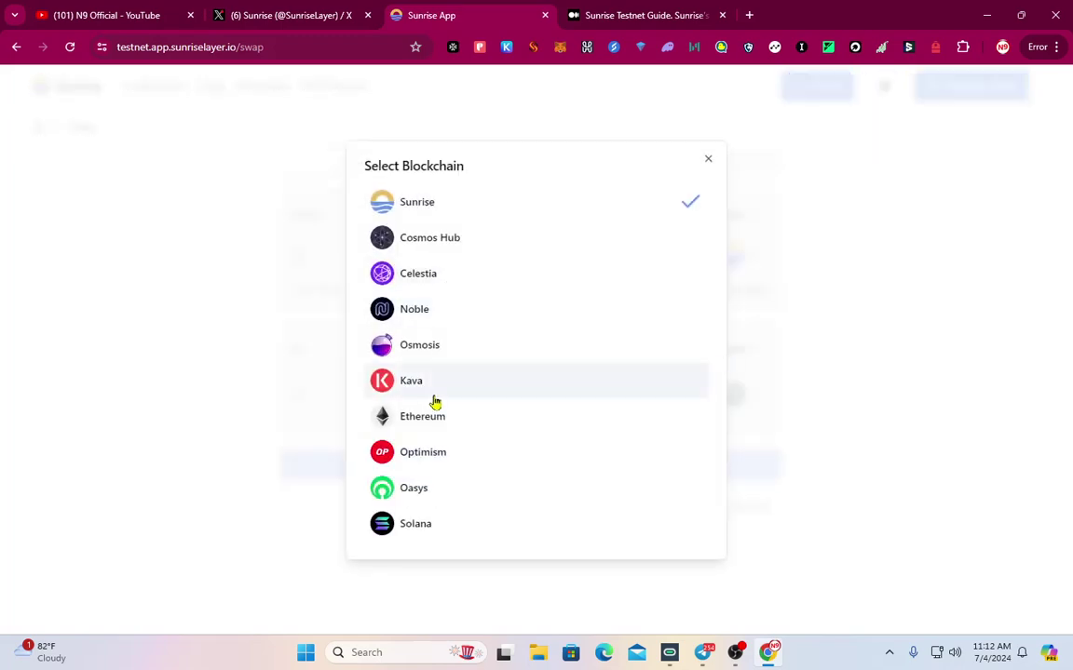
{"action": "left_click", "coordinate": [708, 158]}
{"action": "left_click", "coordinate": [736, 399]}
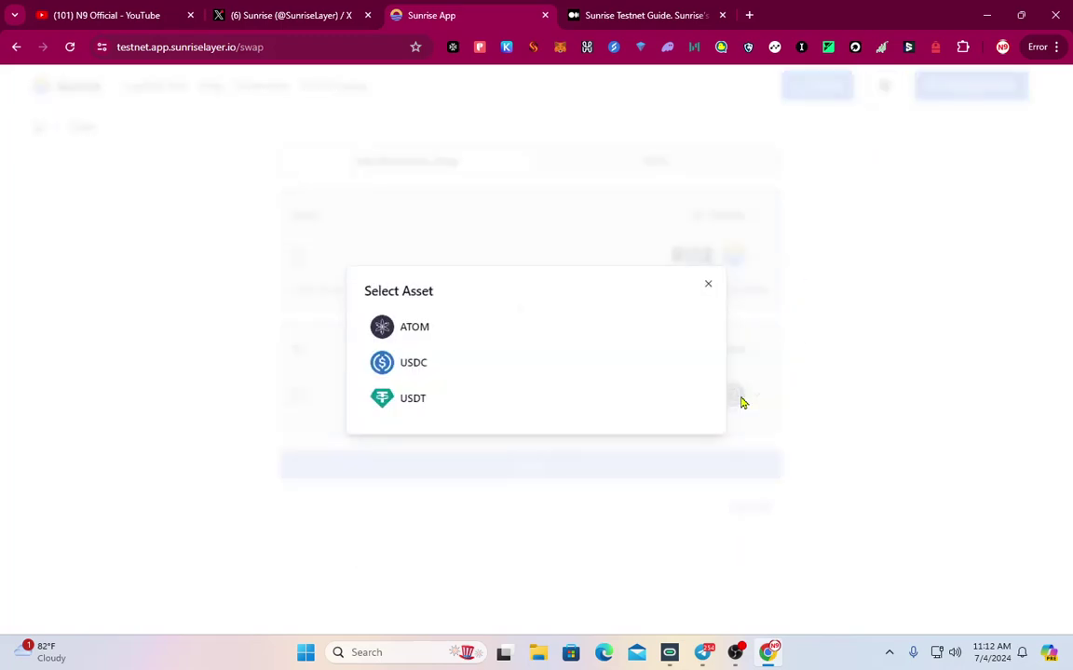
{"action": "left_click", "coordinate": [431, 367]}
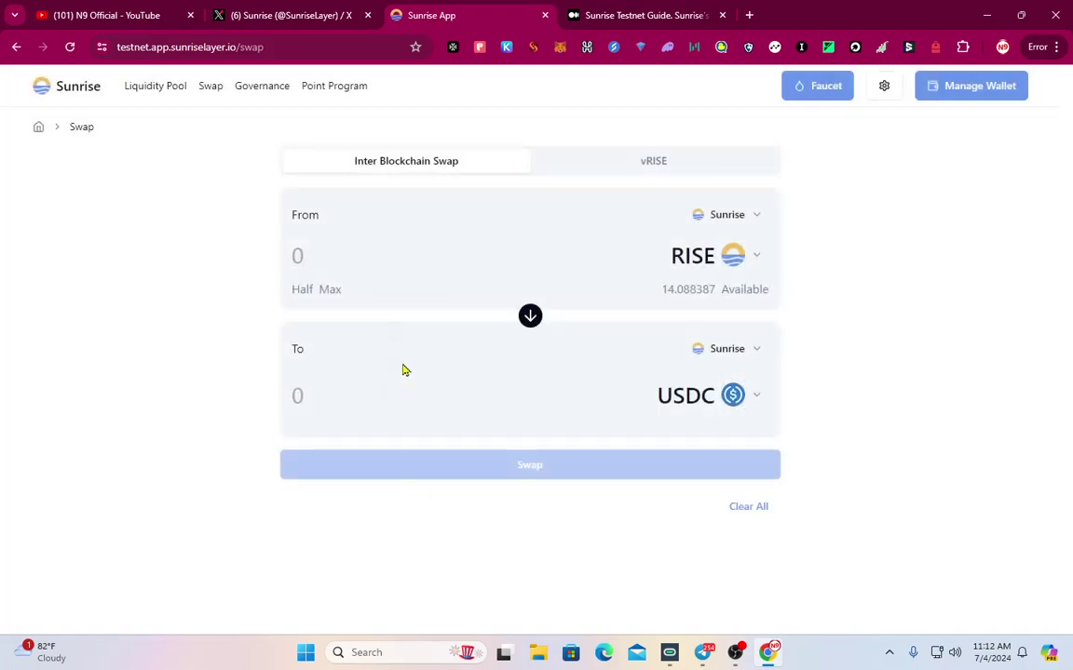
{"action": "left_click", "coordinate": [332, 267]}
{"action": "type", "text": "1"}
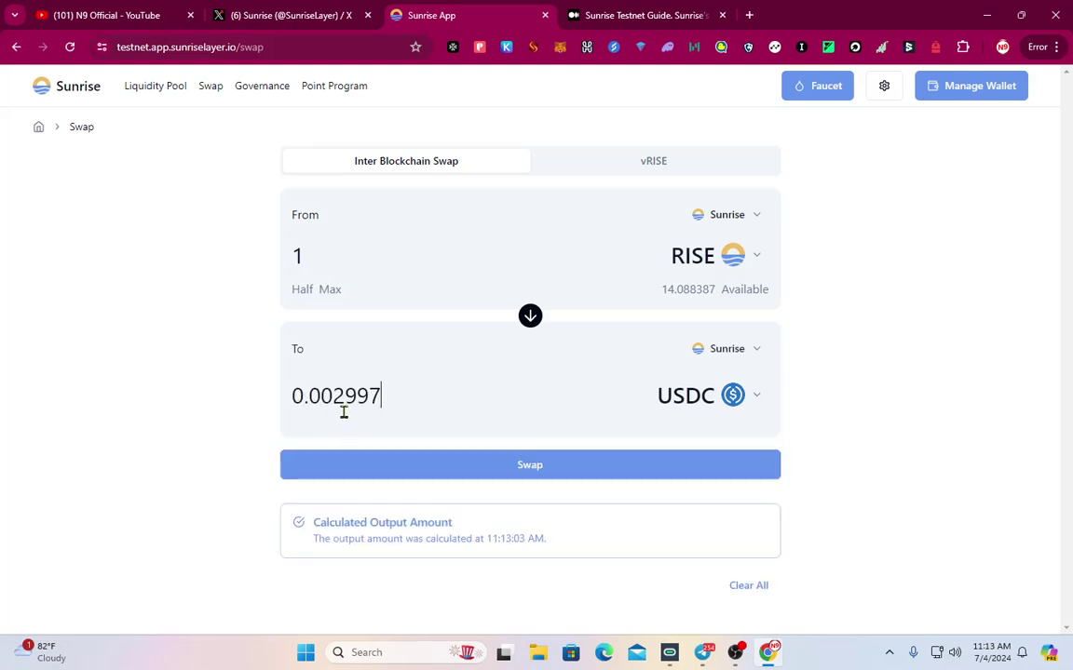
{"action": "left_click", "coordinate": [460, 465]}
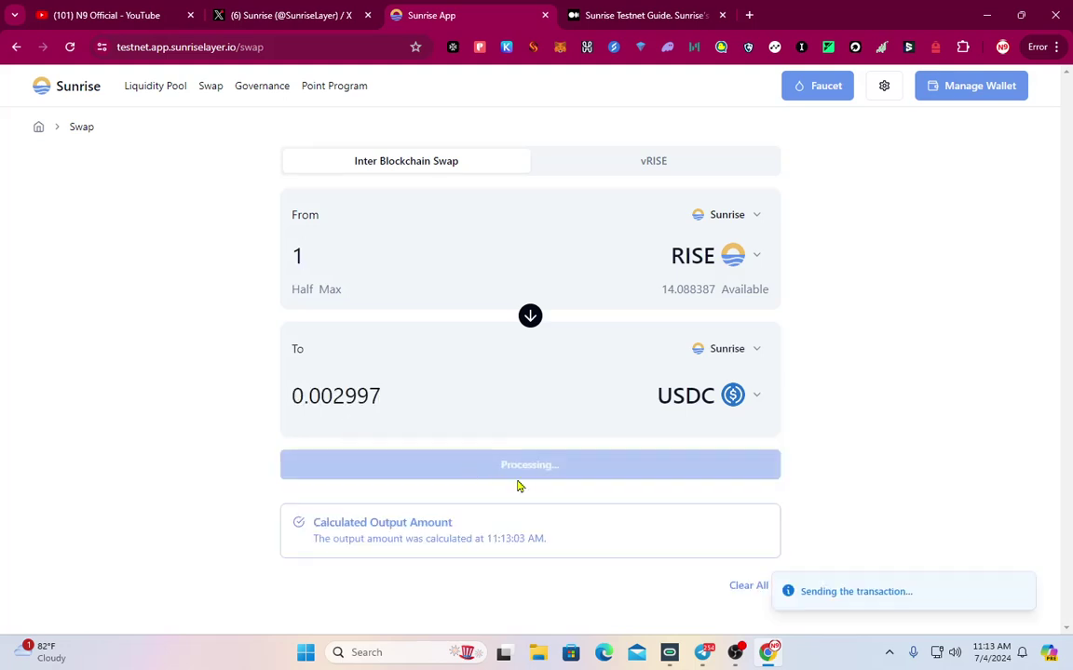
{"action": "left_click", "coordinate": [897, 523]}
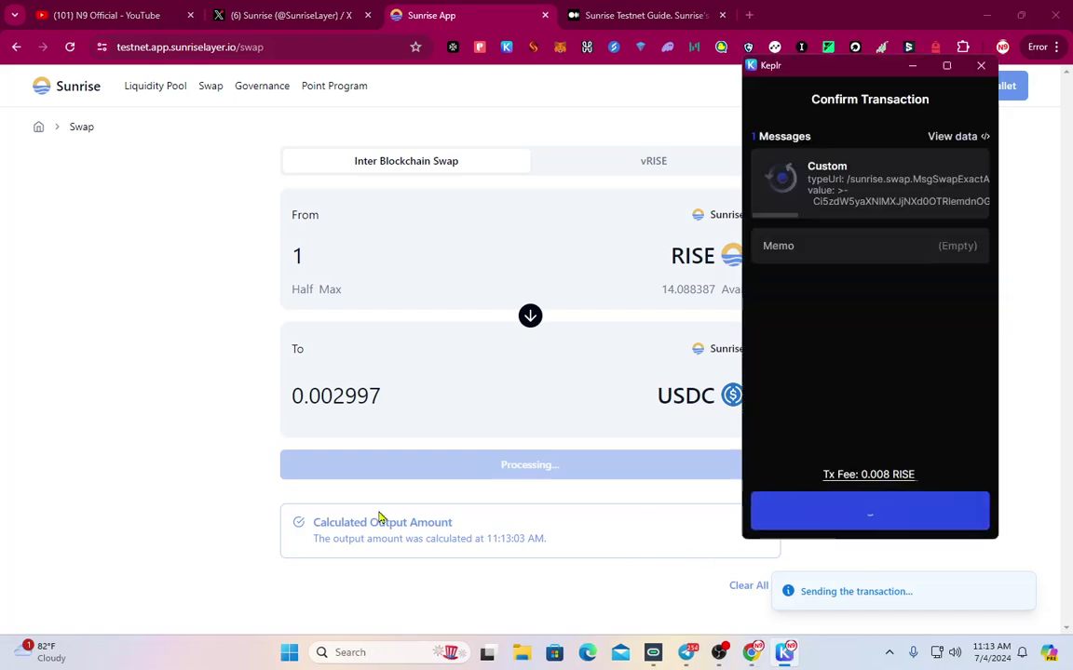
Swap a second 1 RISE for 0.002997 USDC on the Sunrise chain
{"action": "left_click", "coordinate": [213, 86]}
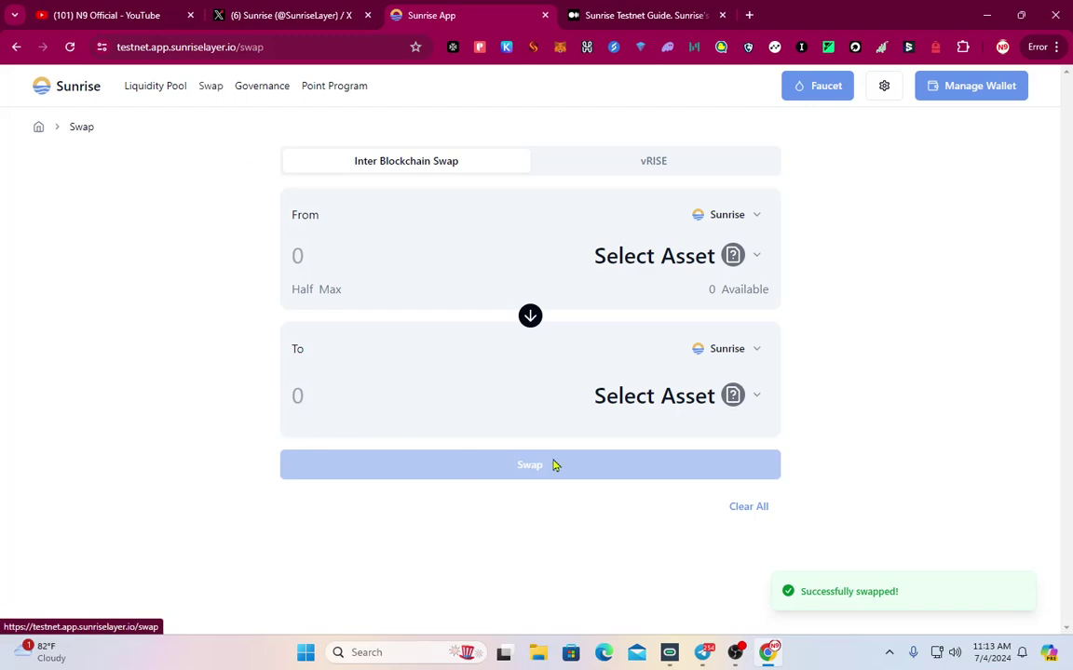
{"action": "left_click", "coordinate": [734, 261]}
{"action": "left_click", "coordinate": [445, 228]}
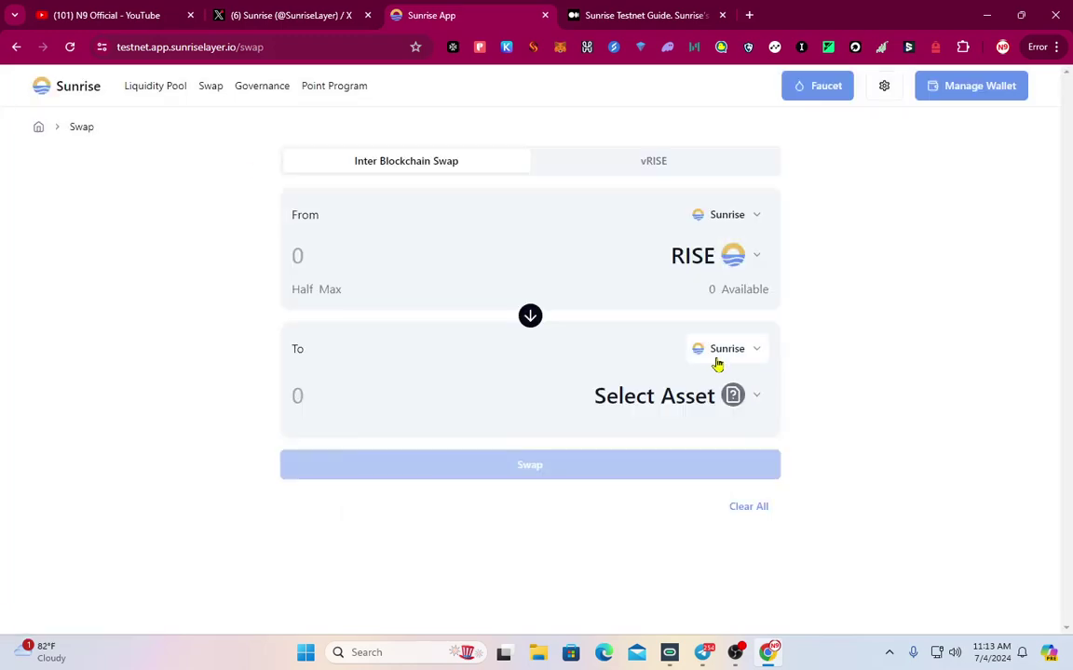
{"action": "left_click", "coordinate": [722, 350]}
{"action": "left_click", "coordinate": [741, 137]}
{"action": "left_click", "coordinate": [738, 399]}
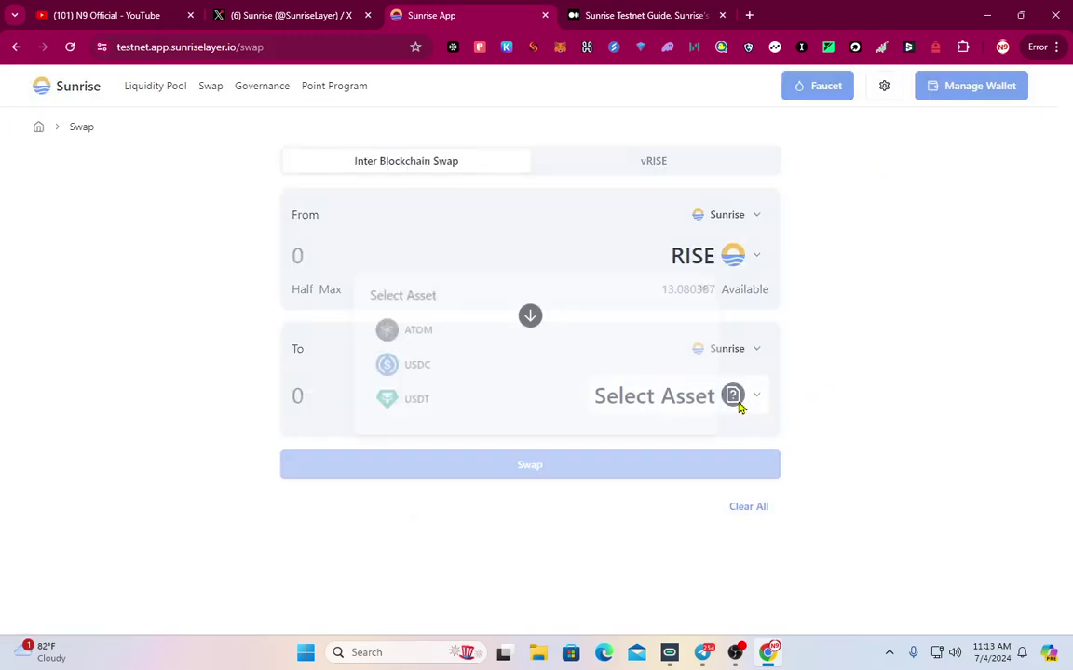
{"action": "left_click", "coordinate": [422, 366]}
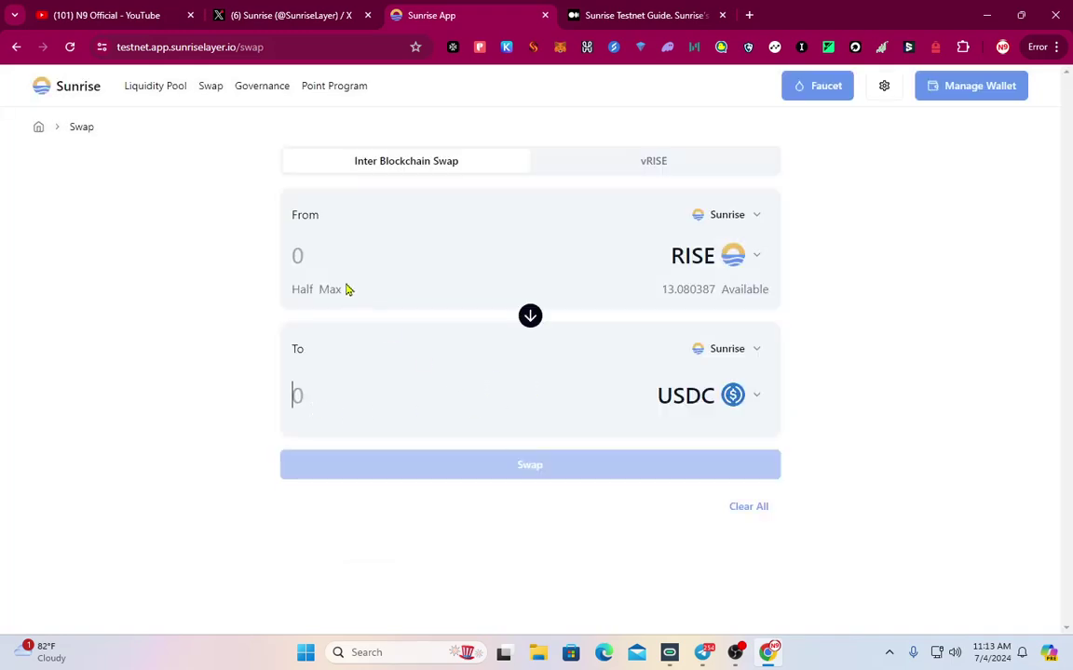
{"action": "left_click", "coordinate": [327, 257]}
{"action": "type", "text": "1"}
{"action": "left_click", "coordinate": [359, 398]}
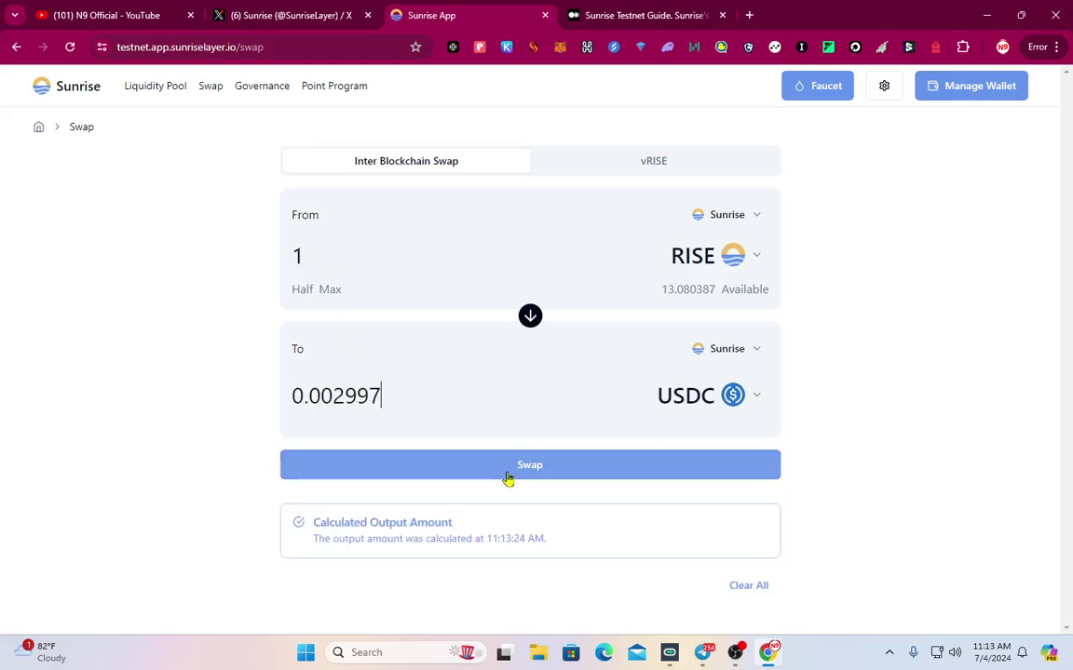
{"action": "left_click", "coordinate": [509, 477]}
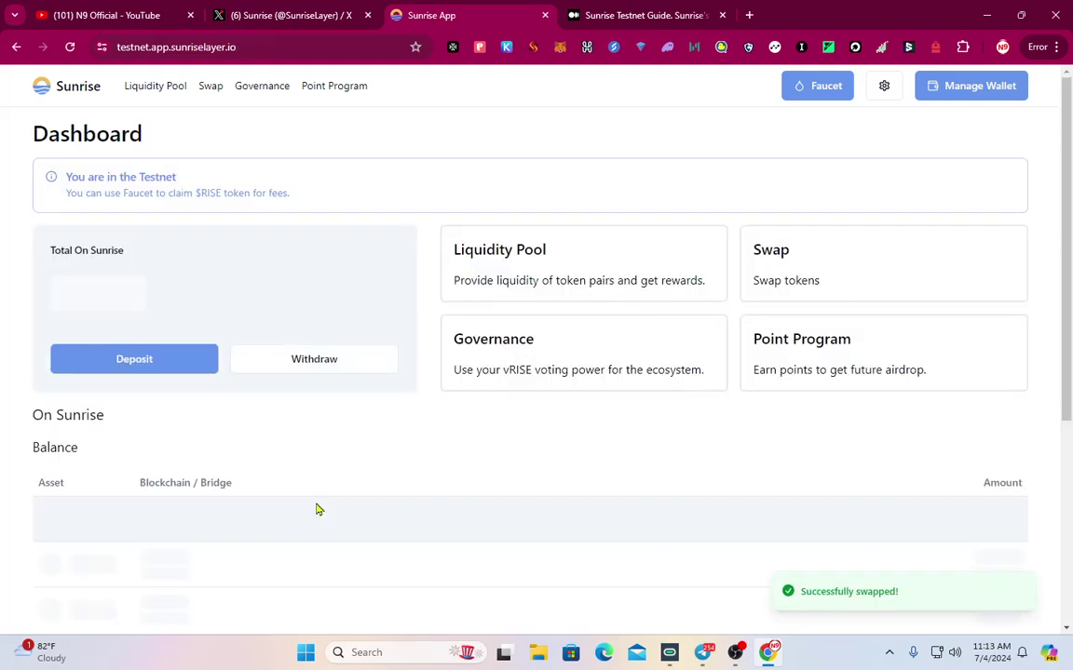
{"action": "left_click", "coordinate": [209, 93]}
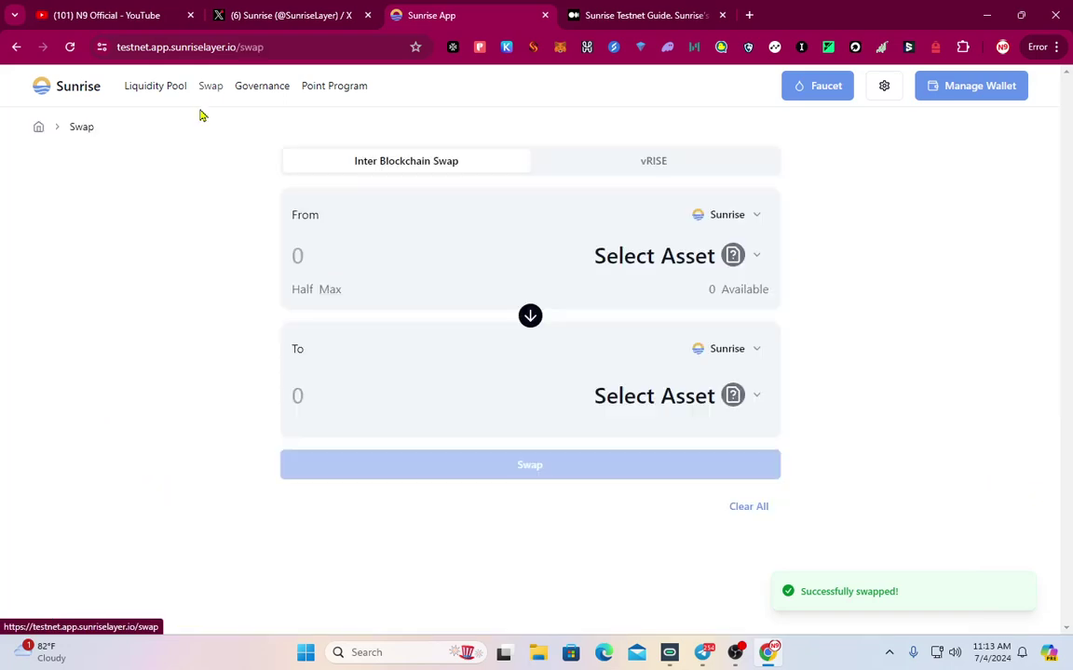
Deposit 0.007365 USDT and 0.006 USDC into USDT/USDC pool #3 and approve in Keplr
{"action": "left_click", "coordinate": [147, 90]}
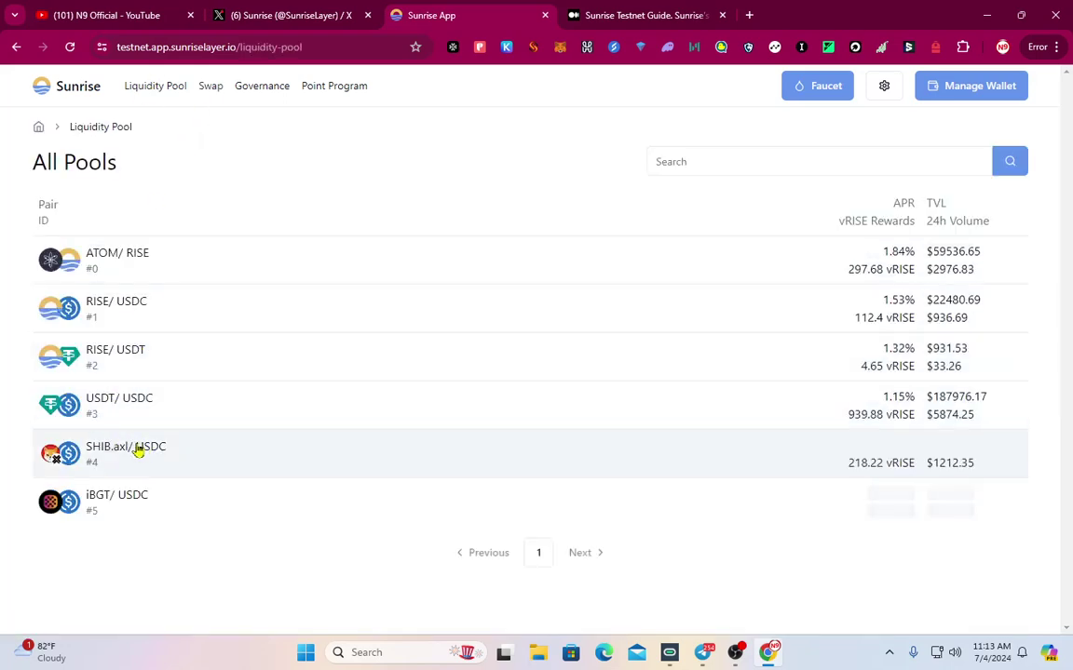
{"action": "left_click", "coordinate": [163, 414]}
{"action": "left_click", "coordinate": [747, 280]}
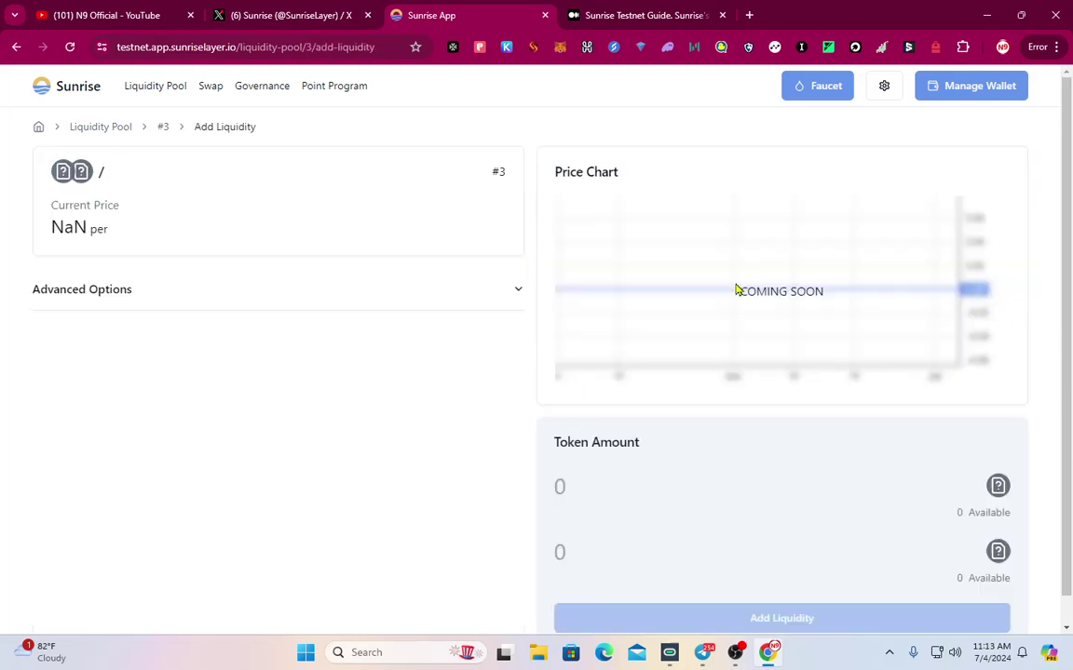
{"action": "scroll", "coordinate": [924, 496], "scroll_direction": "down", "scroll_amount": 1}
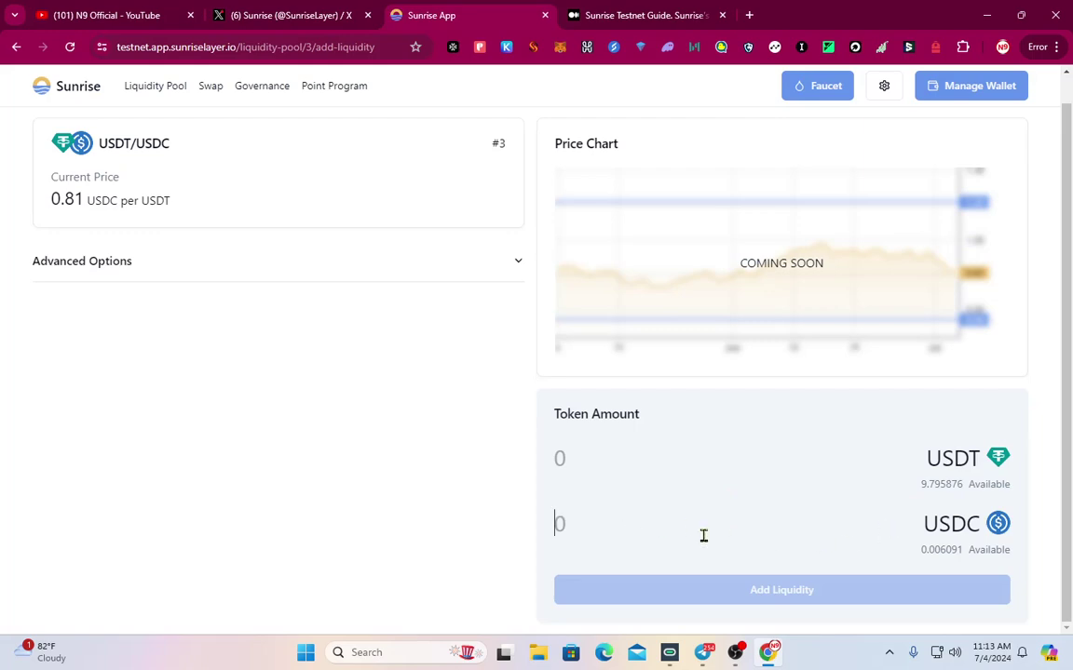
{"action": "type", "text": "0."}
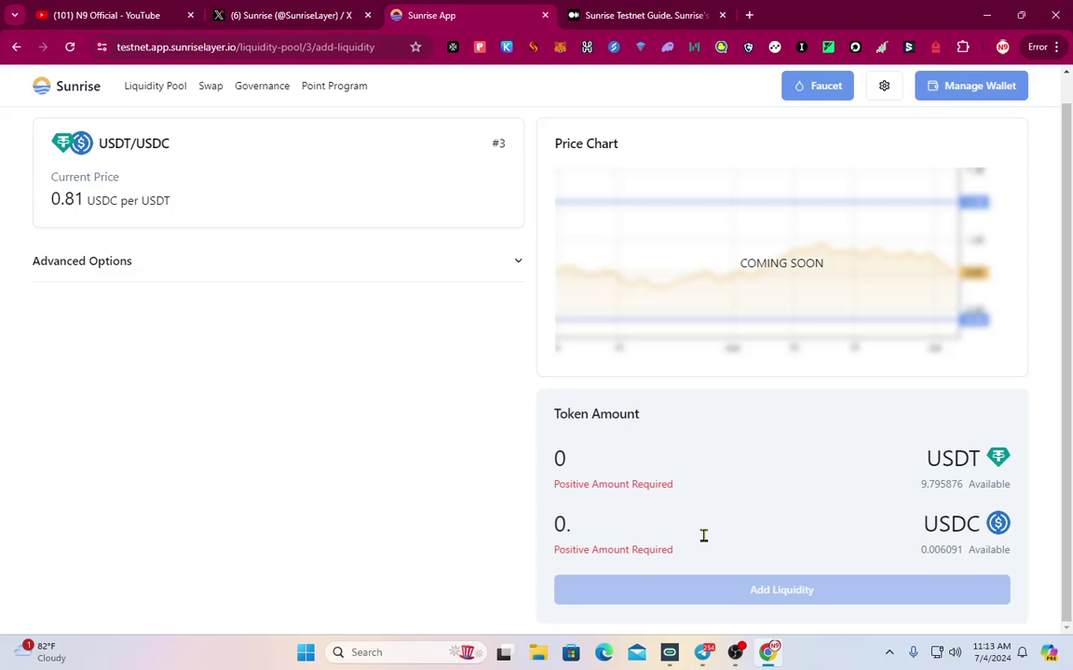
{"action": "type", "text": "006"}
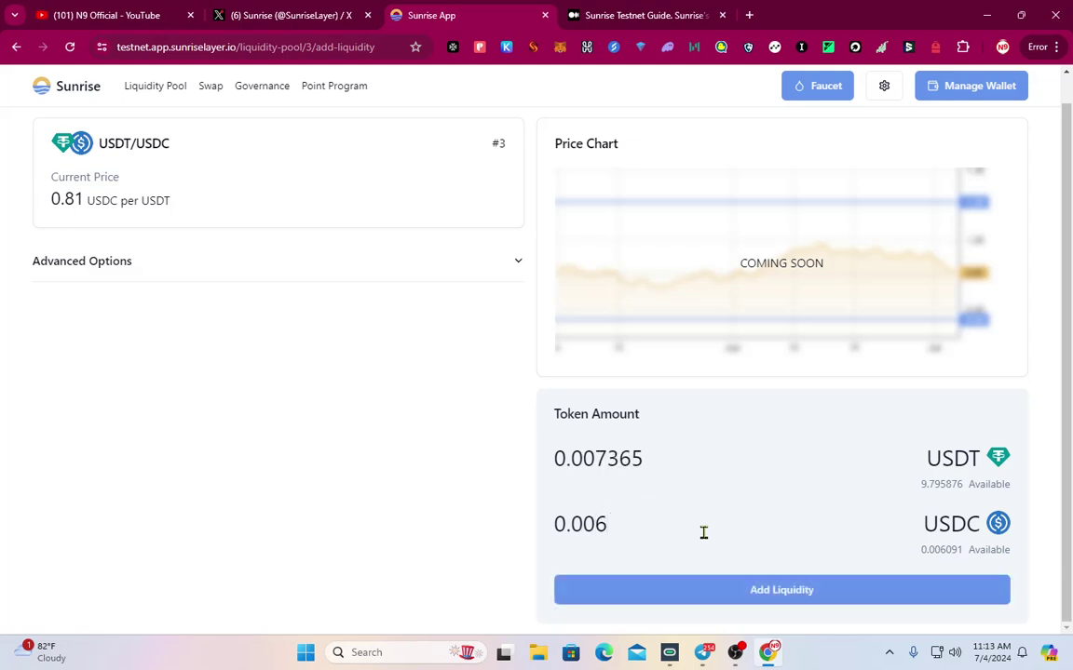
{"action": "left_click", "coordinate": [759, 588]}
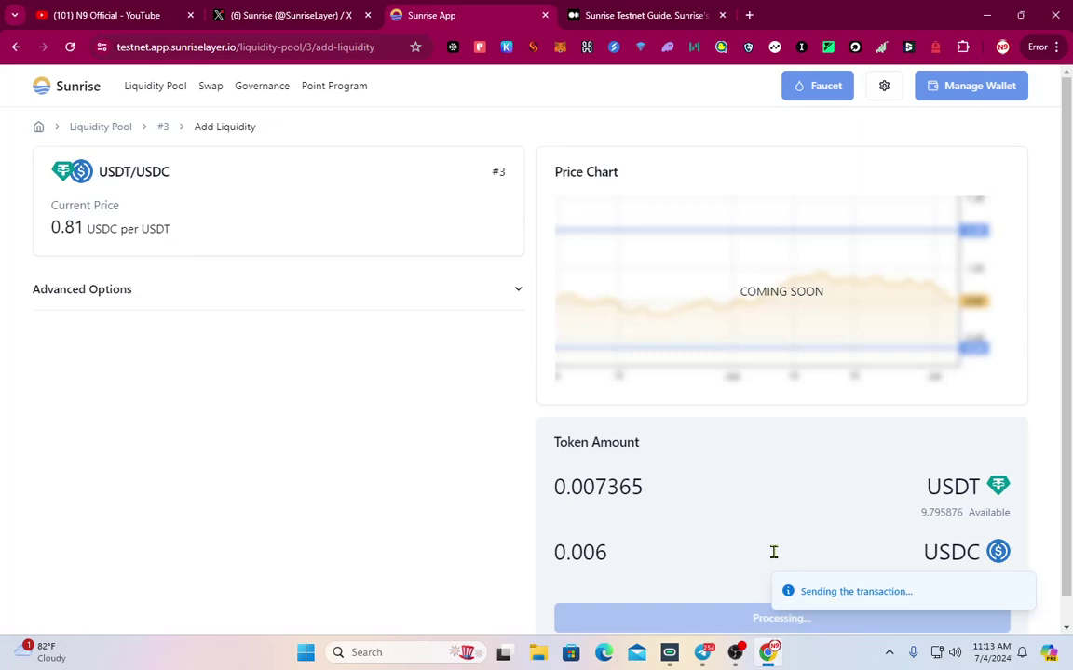
{"action": "left_click", "coordinate": [846, 512]}
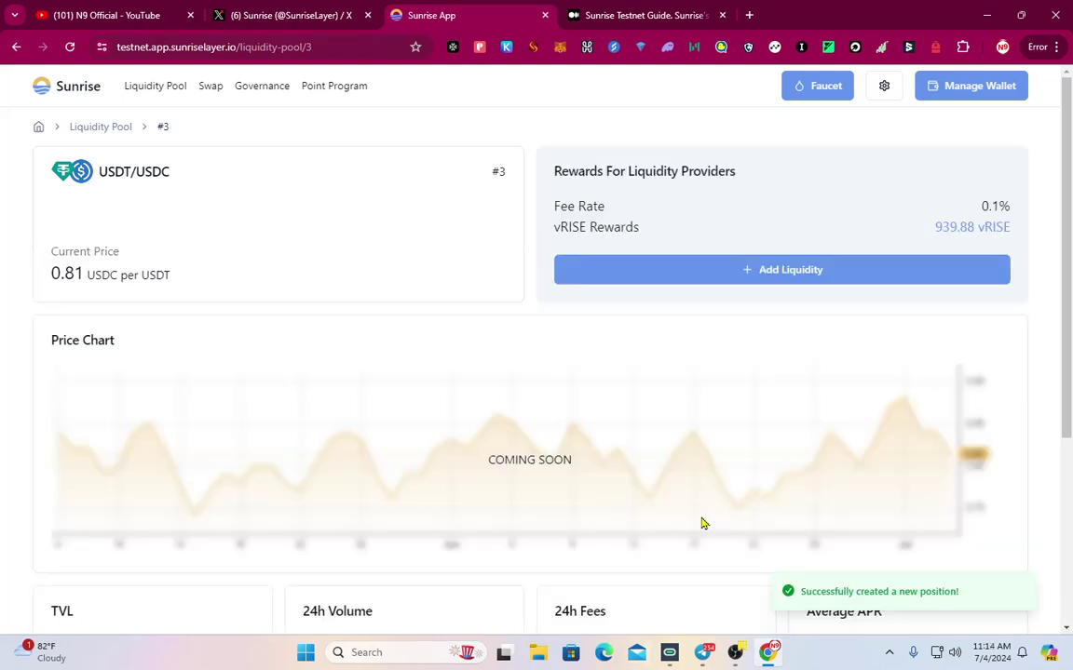
Open ATOM/RISE pool #0 and scroll to check the In Range position worth $0.0064
{"action": "left_click", "coordinate": [137, 87]}
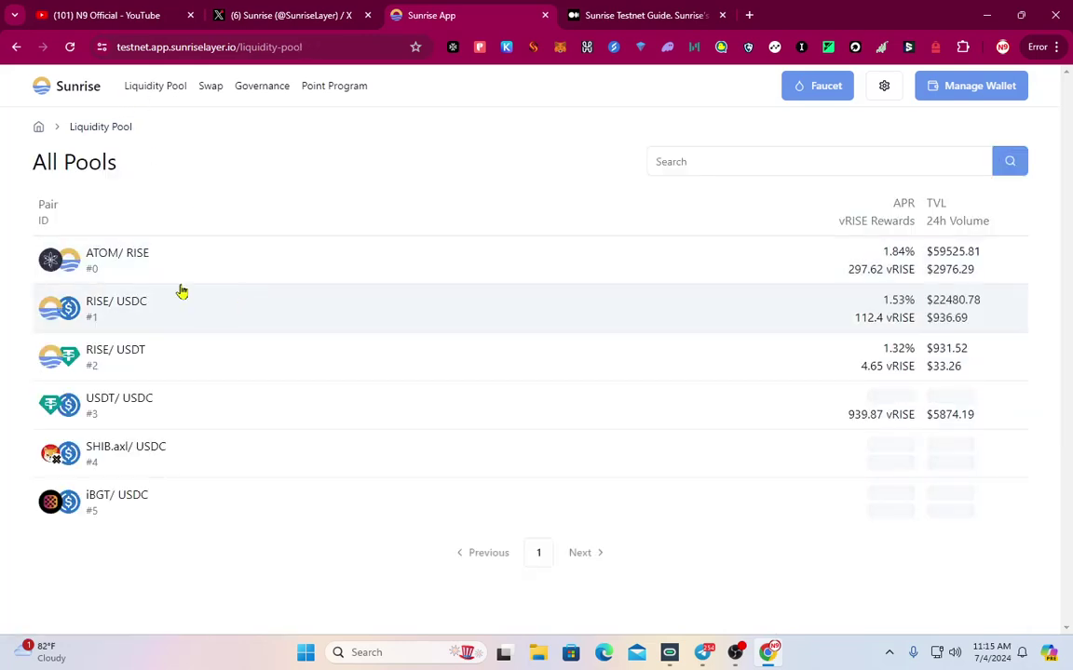
{"action": "left_click", "coordinate": [217, 276]}
{"action": "scroll", "coordinate": [874, 395], "scroll_direction": "down", "scroll_amount": 3}
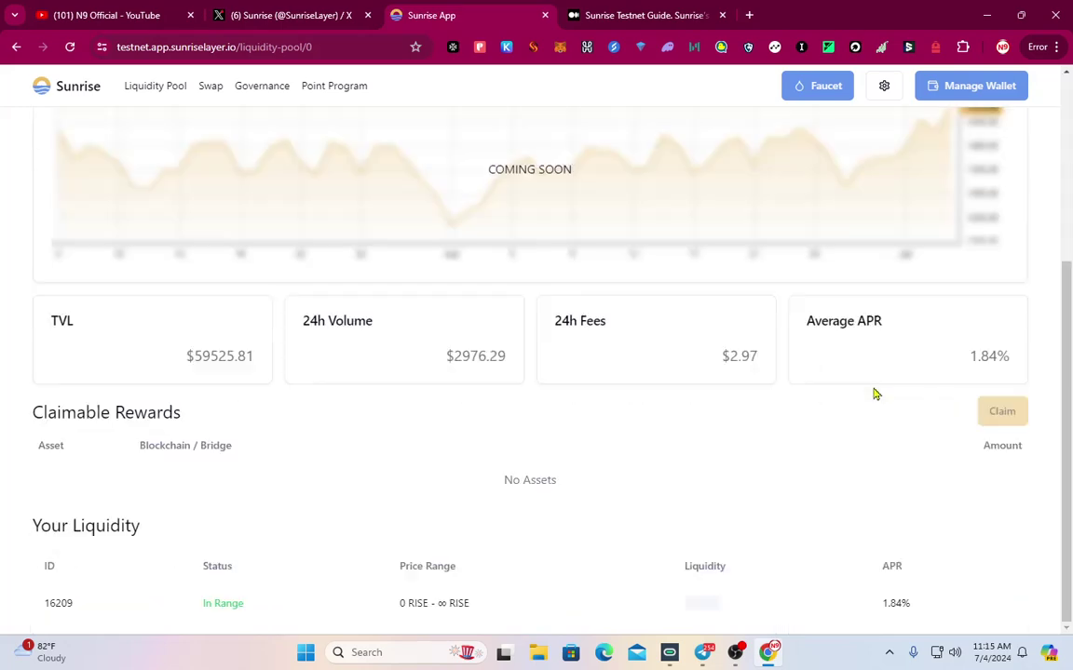
{"action": "scroll", "coordinate": [891, 427], "scroll_direction": "up", "scroll_amount": 2}
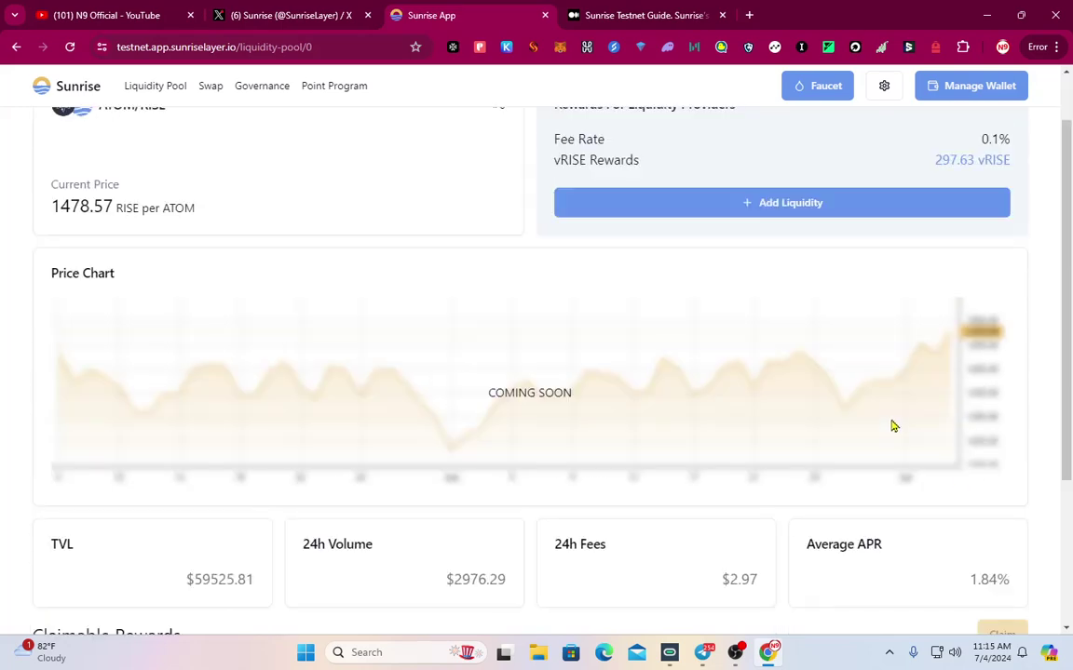
{"action": "scroll", "coordinate": [622, 464], "scroll_direction": "up", "scroll_amount": 1}
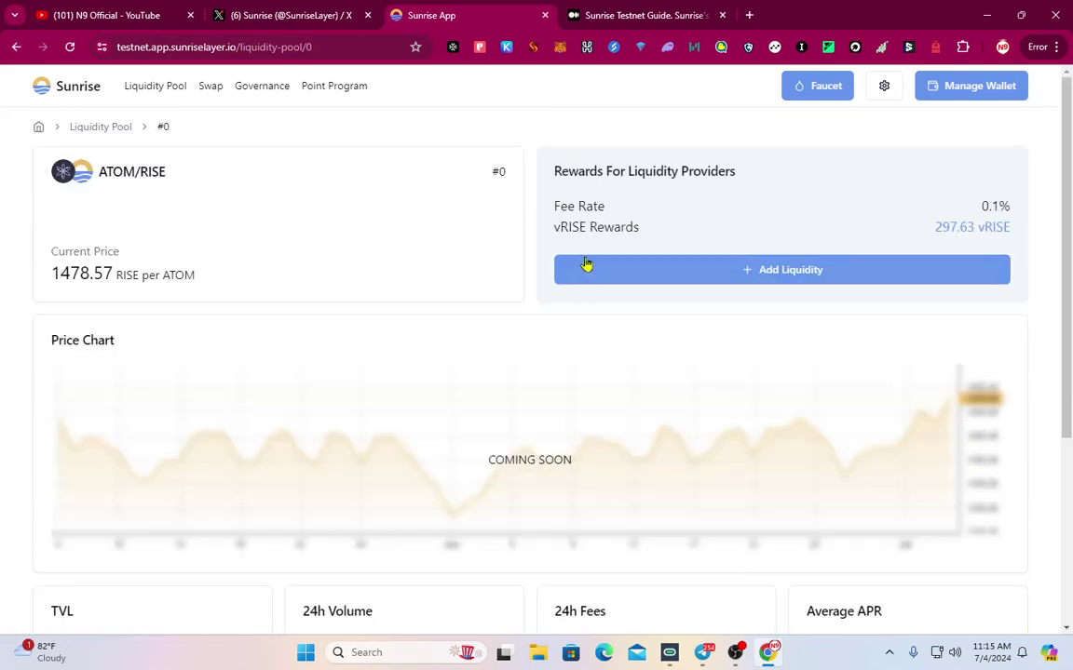
{"action": "scroll", "coordinate": [766, 390], "scroll_direction": "down", "scroll_amount": 3}
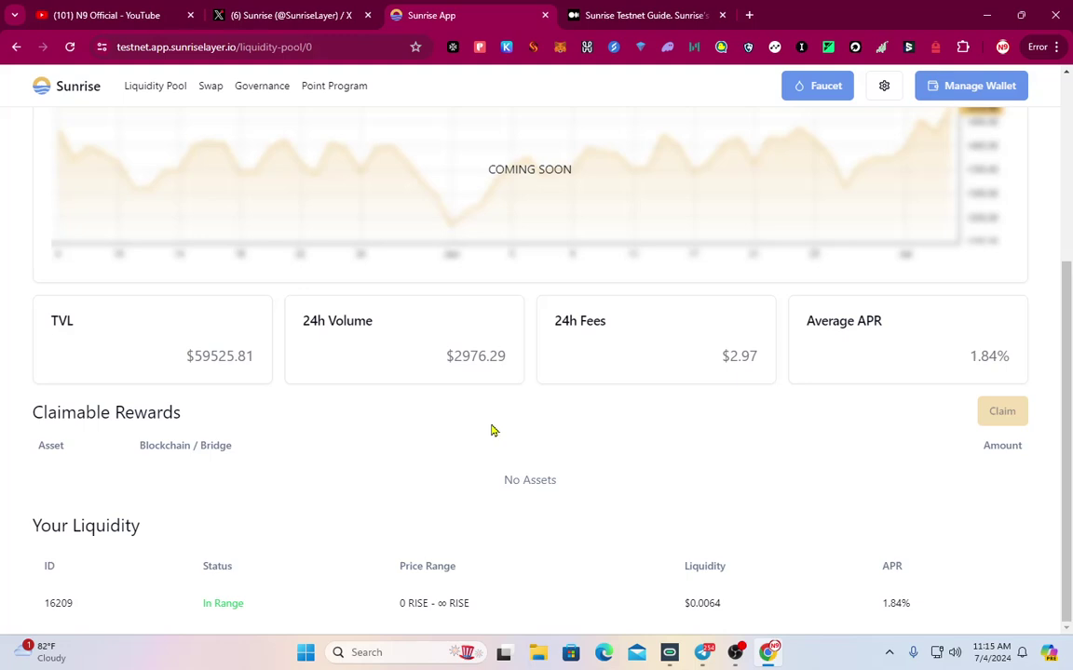
{"action": "scroll", "coordinate": [469, 424], "scroll_direction": "up", "scroll_amount": 3}
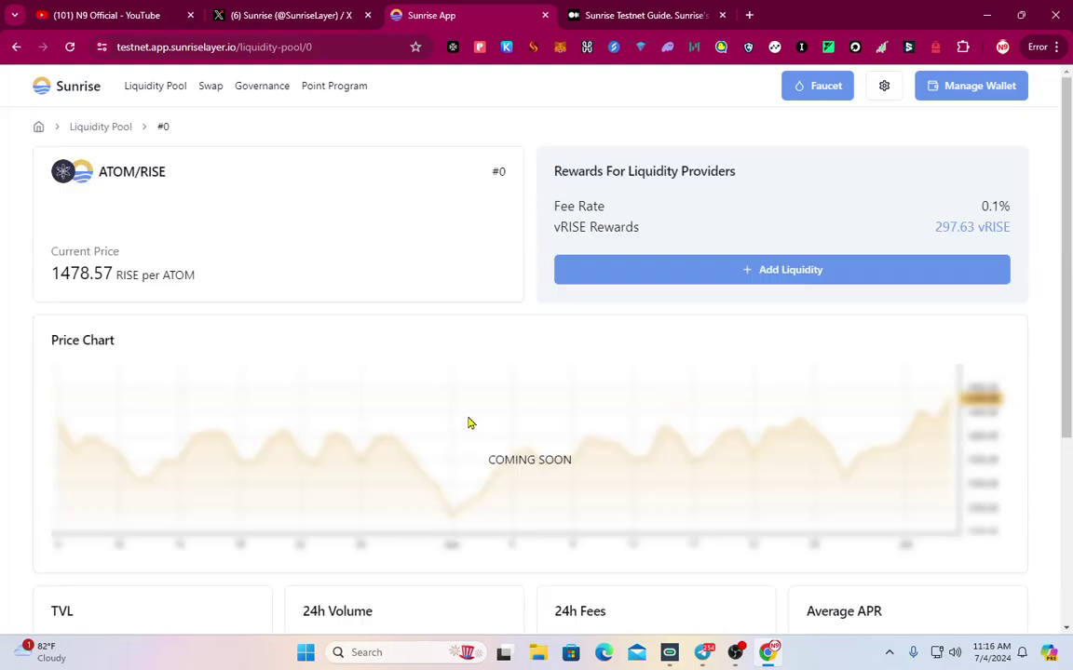
Open the details of ATOM/RISE position #16209
{"action": "left_click", "coordinate": [778, 277]}
{"action": "scroll", "coordinate": [411, 431], "scroll_direction": "down", "scroll_amount": 1}
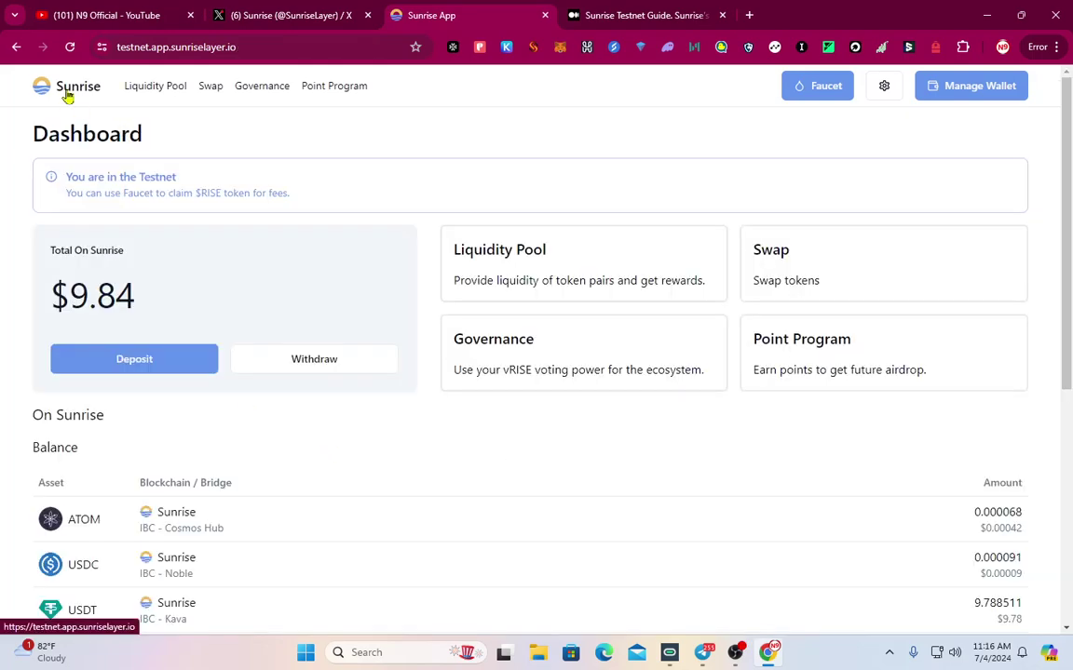
{"action": "scroll", "coordinate": [133, 380], "scroll_direction": "down", "scroll_amount": 3}
{"action": "scroll", "coordinate": [256, 496], "scroll_direction": "down", "scroll_amount": 1}
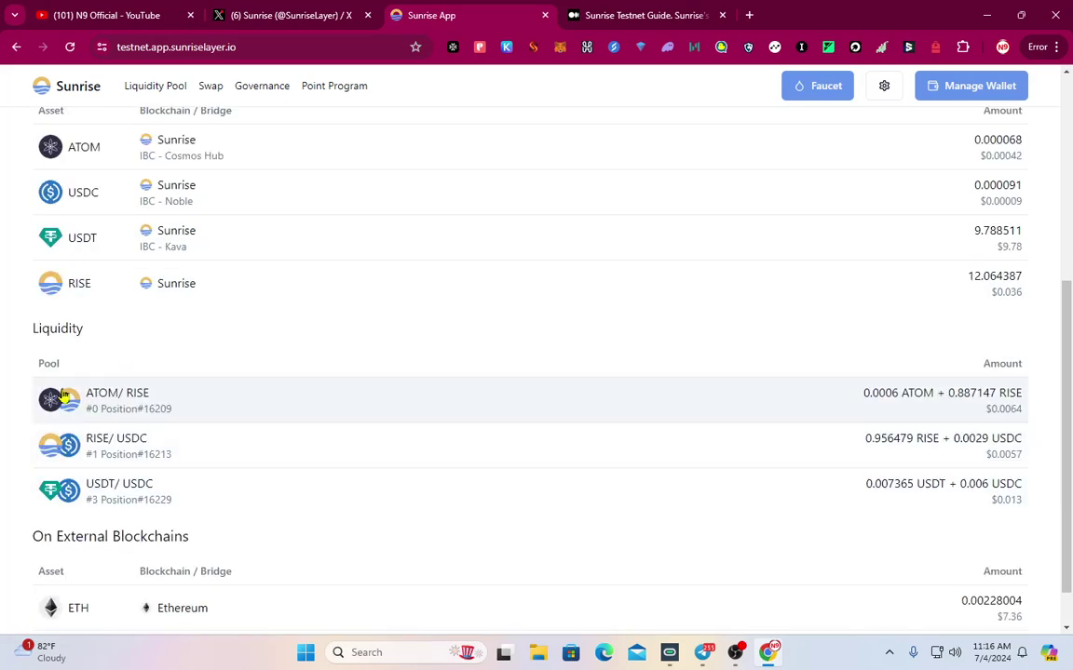
{"action": "left_click", "coordinate": [469, 393]}
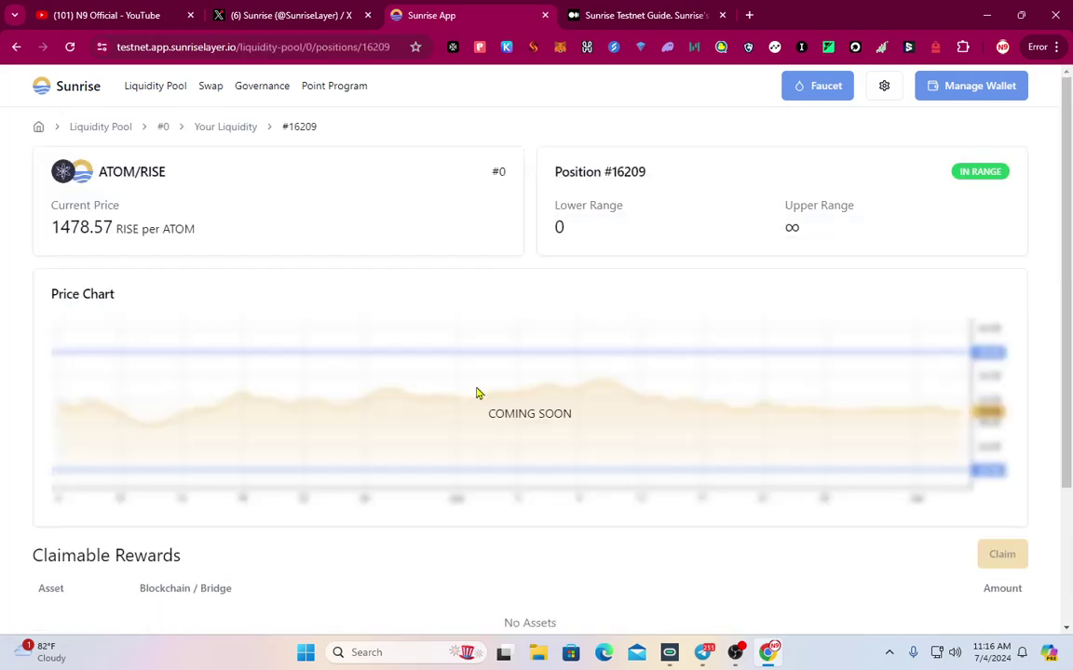
{"action": "scroll", "coordinate": [478, 396], "scroll_direction": "down", "scroll_amount": 2}
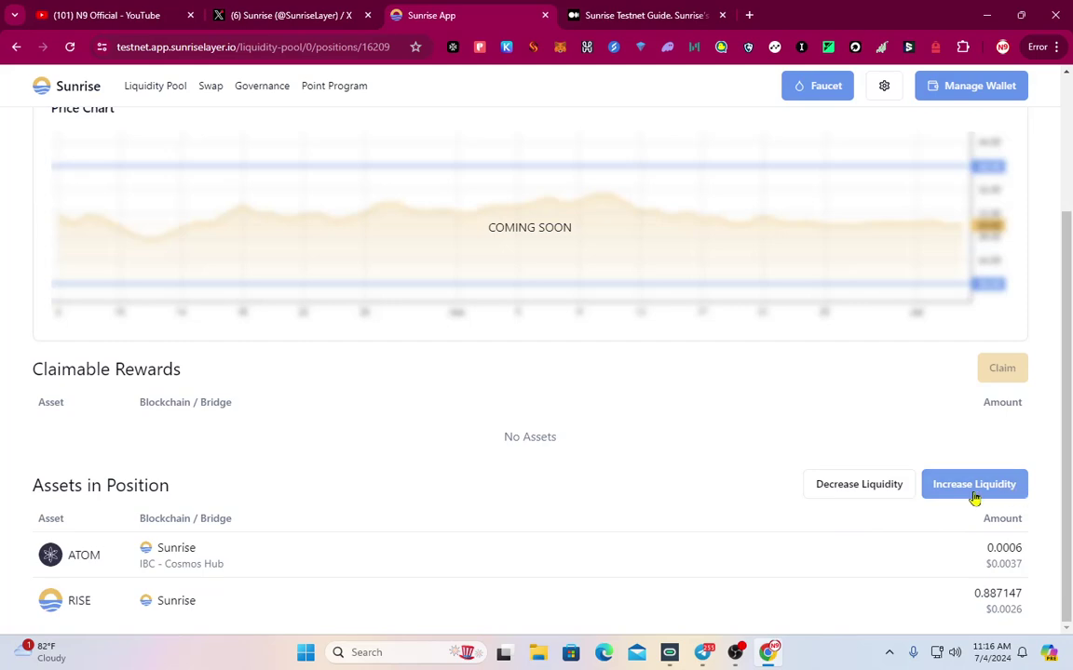
Remove 50% of the ATOM/RISE liquidity (-$0.0032), approve in Keplr, and return to the Dashboard
{"action": "left_click", "coordinate": [858, 483]}
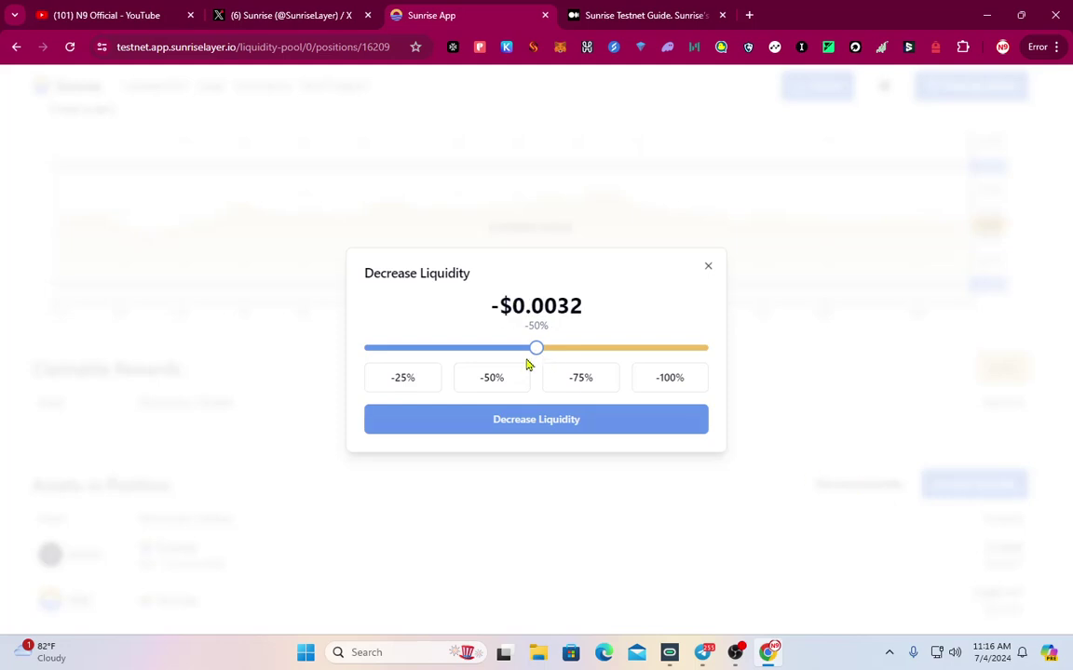
{"action": "left_click", "coordinate": [533, 428]}
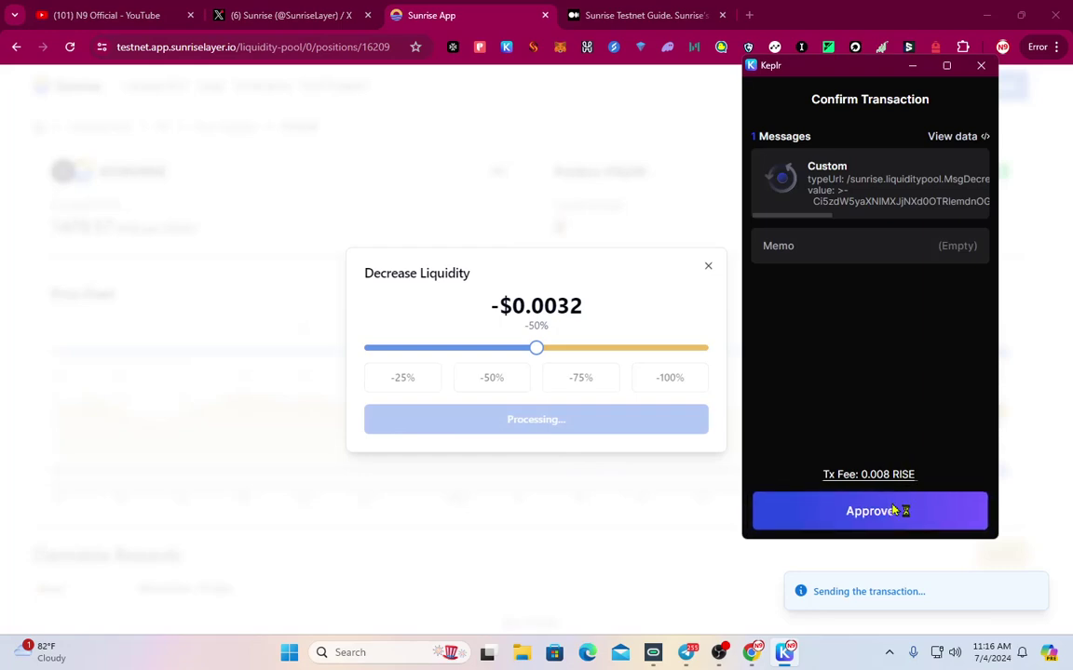
{"action": "left_click", "coordinate": [899, 510]}
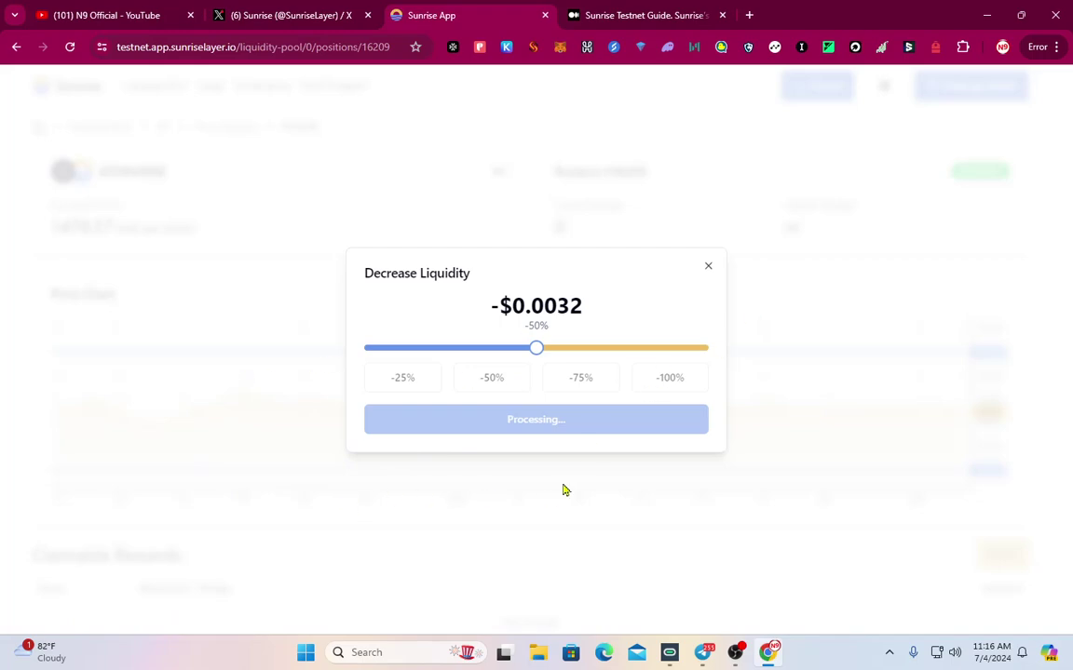
{"action": "scroll", "coordinate": [288, 524], "scroll_direction": "down", "scroll_amount": 3}
{"action": "scroll", "coordinate": [181, 503], "scroll_direction": "up", "scroll_amount": 3}
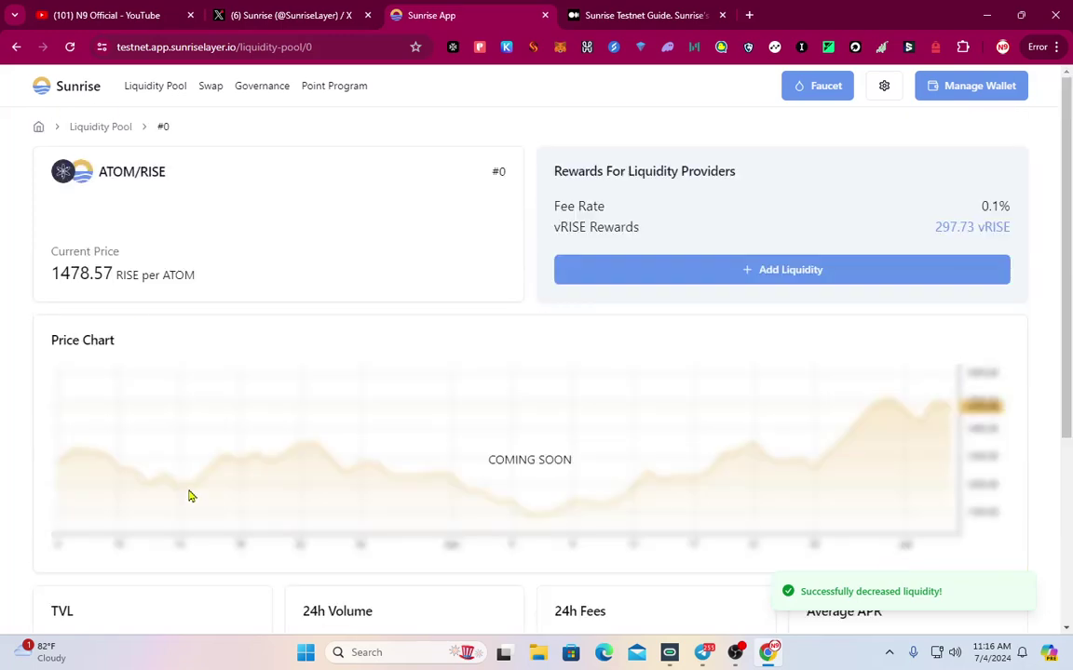
{"action": "left_click", "coordinate": [77, 89]}
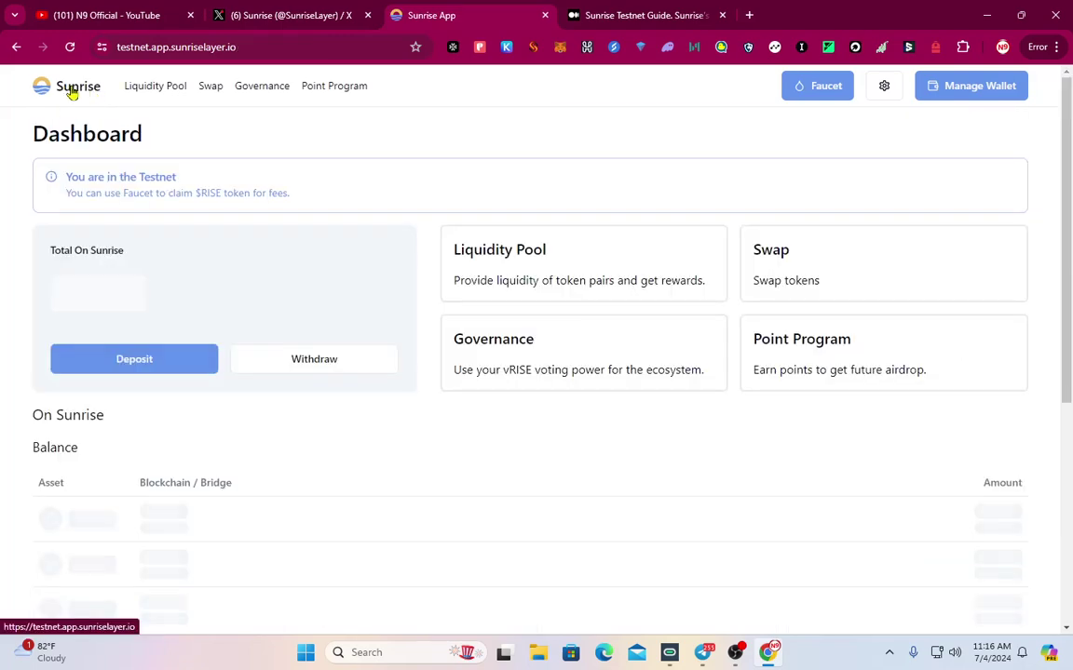
Decrease RISE/USDC position #16213 by 50% (-$0.0028) and approve it in Keplr
{"action": "scroll", "coordinate": [290, 453], "scroll_direction": "down", "scroll_amount": 5}
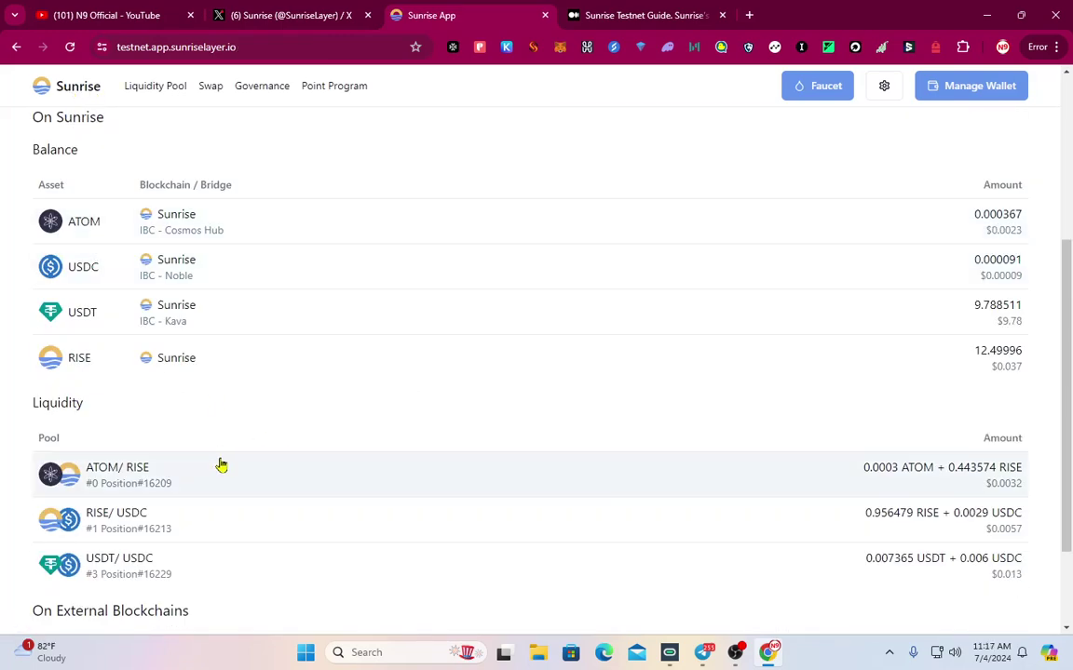
{"action": "scroll", "coordinate": [221, 466], "scroll_direction": "down", "scroll_amount": 2}
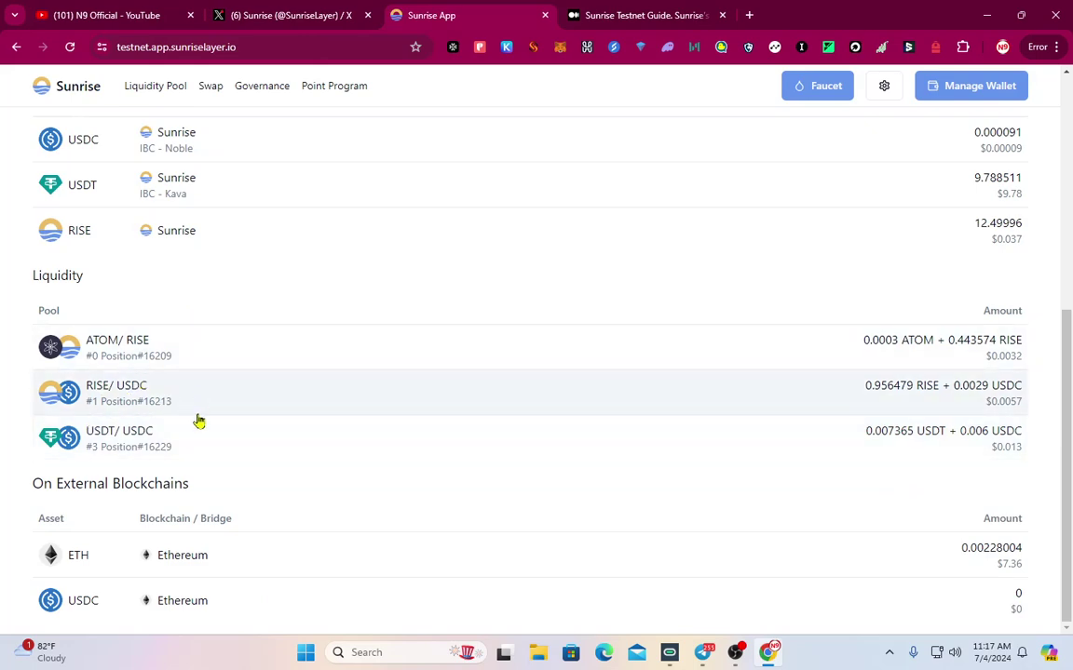
{"action": "left_click", "coordinate": [172, 402]}
{"action": "scroll", "coordinate": [937, 515], "scroll_direction": "down", "scroll_amount": 3}
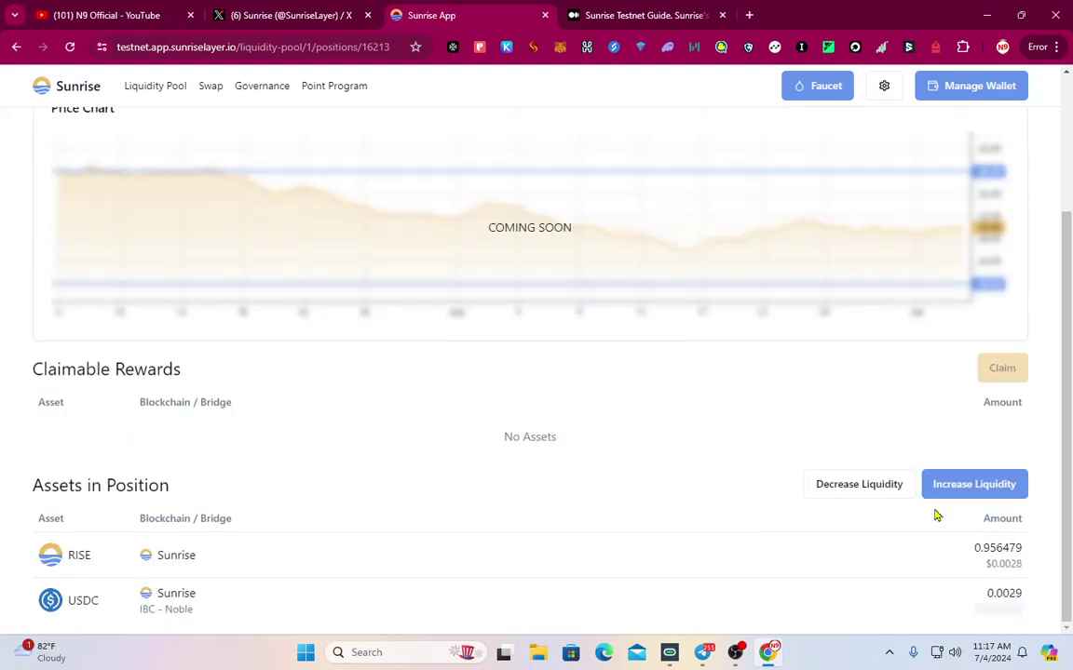
{"action": "left_click", "coordinate": [873, 492]}
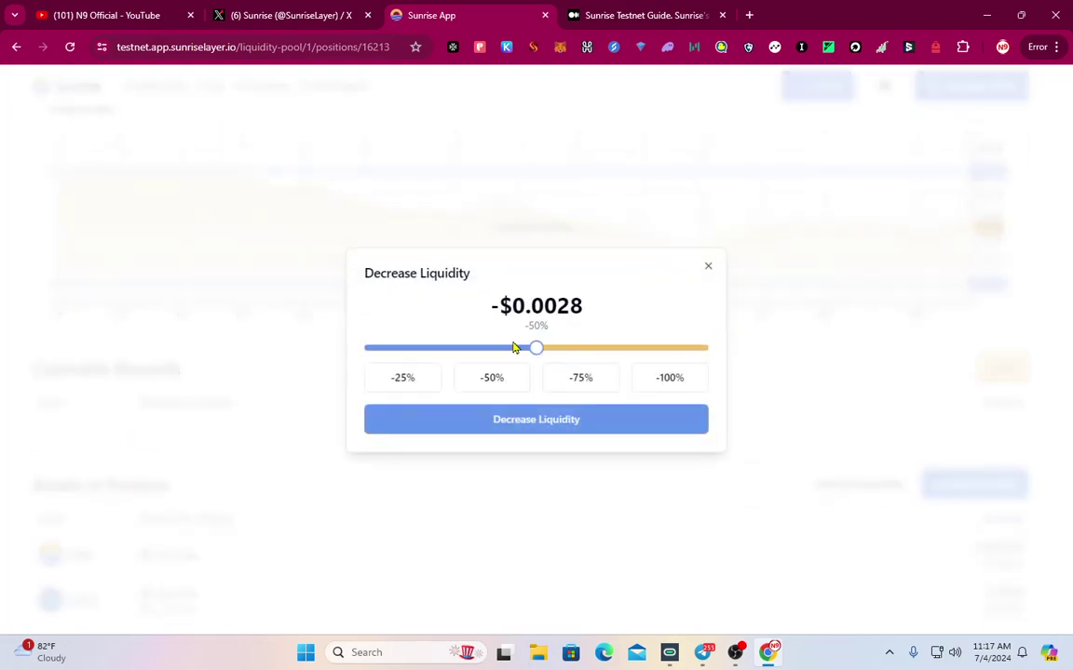
{"action": "left_click", "coordinate": [558, 418]}
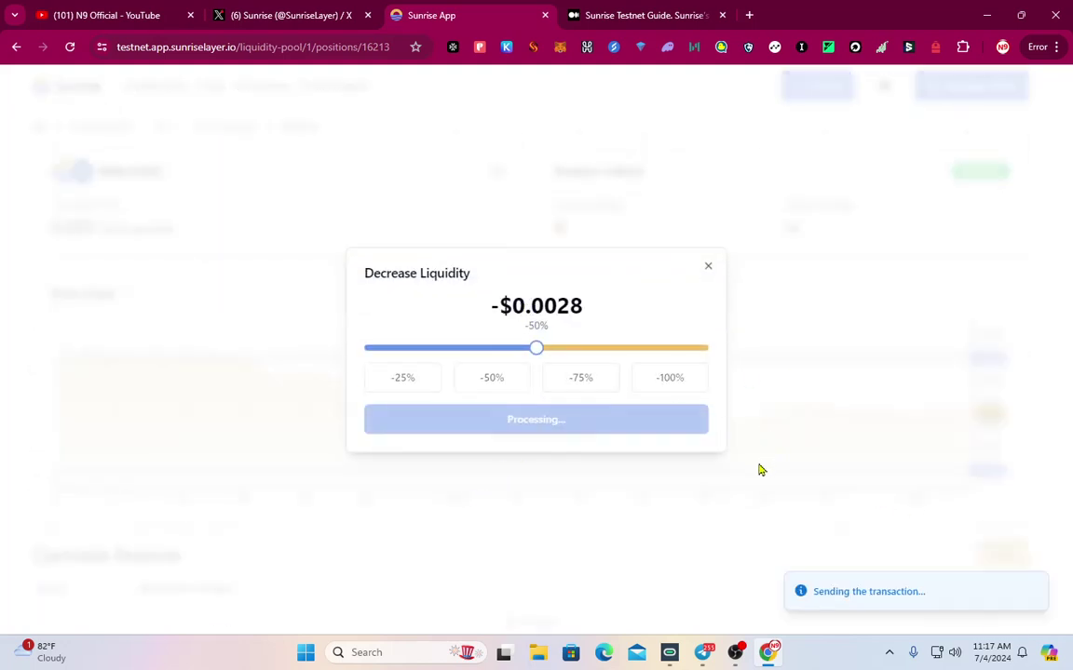
{"action": "left_click", "coordinate": [849, 510]}
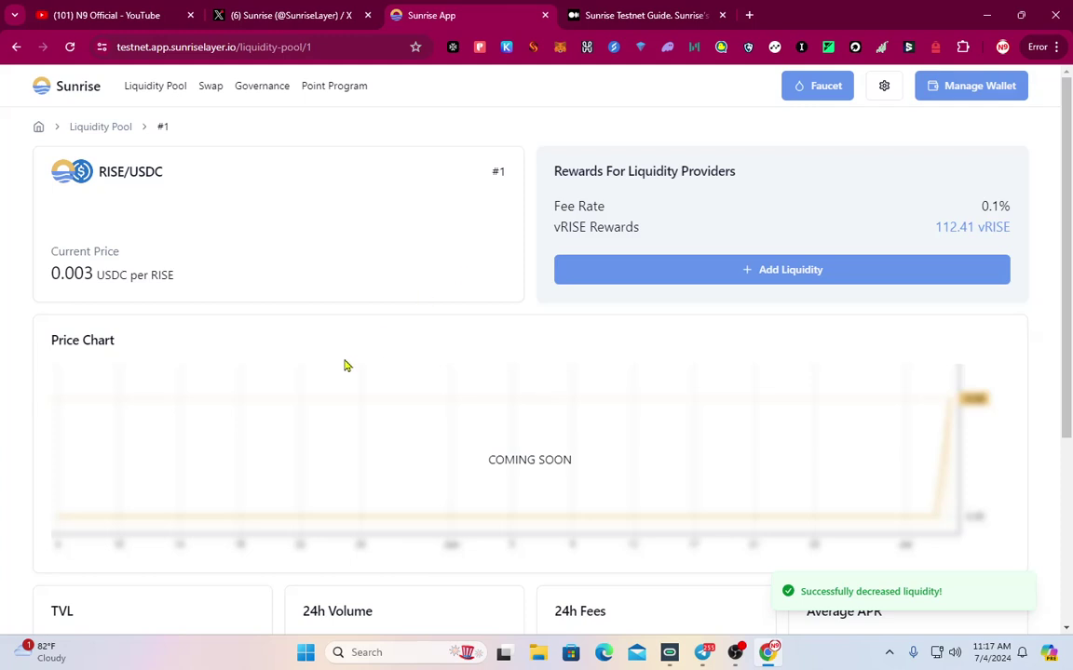
{"action": "left_click", "coordinate": [166, 88]}
On Governance, view the Lock vRISE forms for validators cauchye-b and cauchye-a without delegating
{"action": "left_click", "coordinate": [264, 90]}
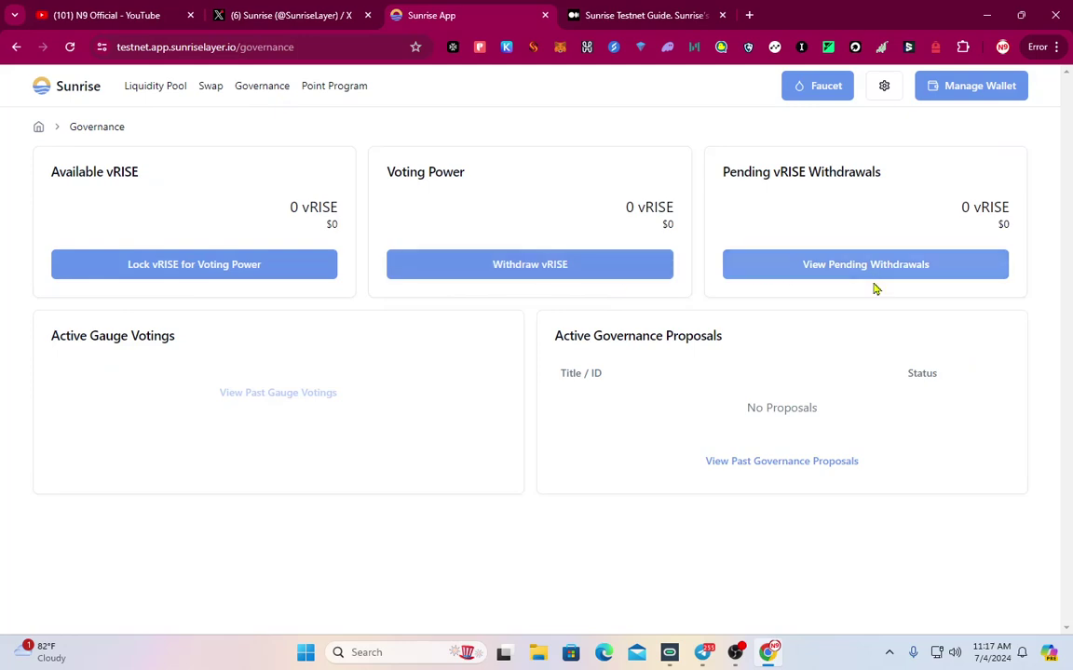
{"action": "left_click", "coordinate": [176, 269]}
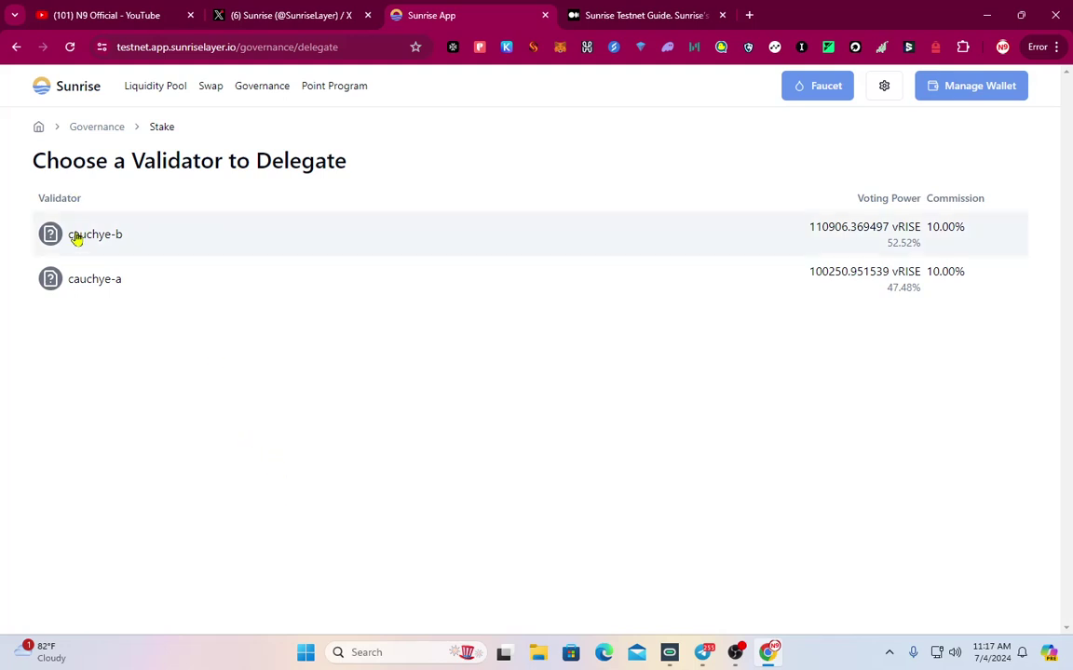
{"action": "left_click", "coordinate": [96, 236]}
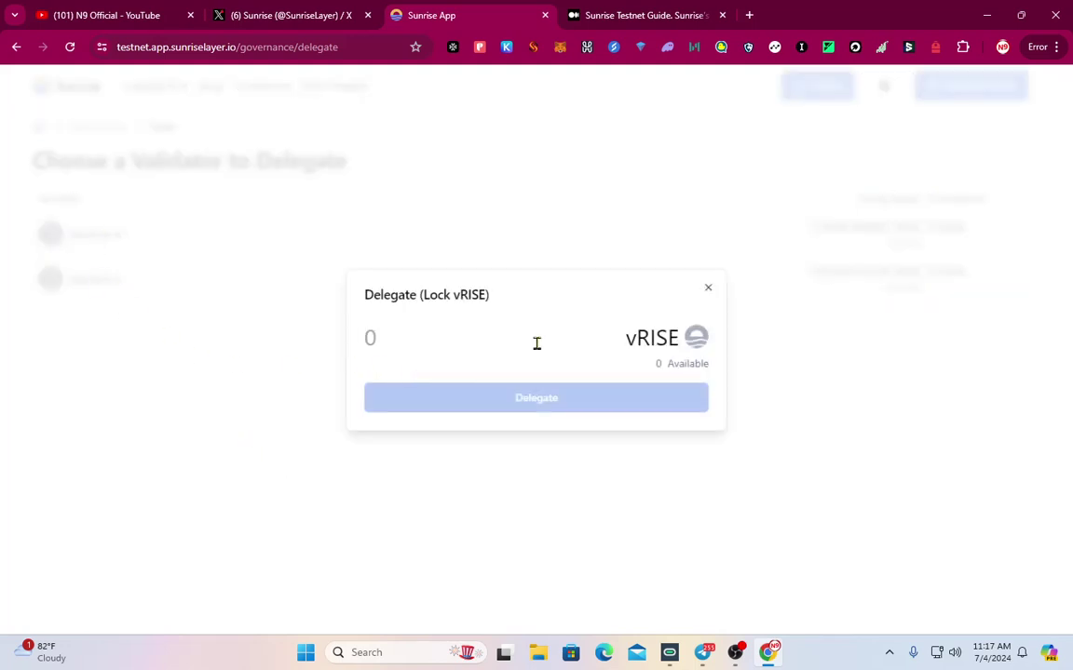
{"action": "left_click", "coordinate": [708, 289]}
{"action": "left_click", "coordinate": [117, 281]}
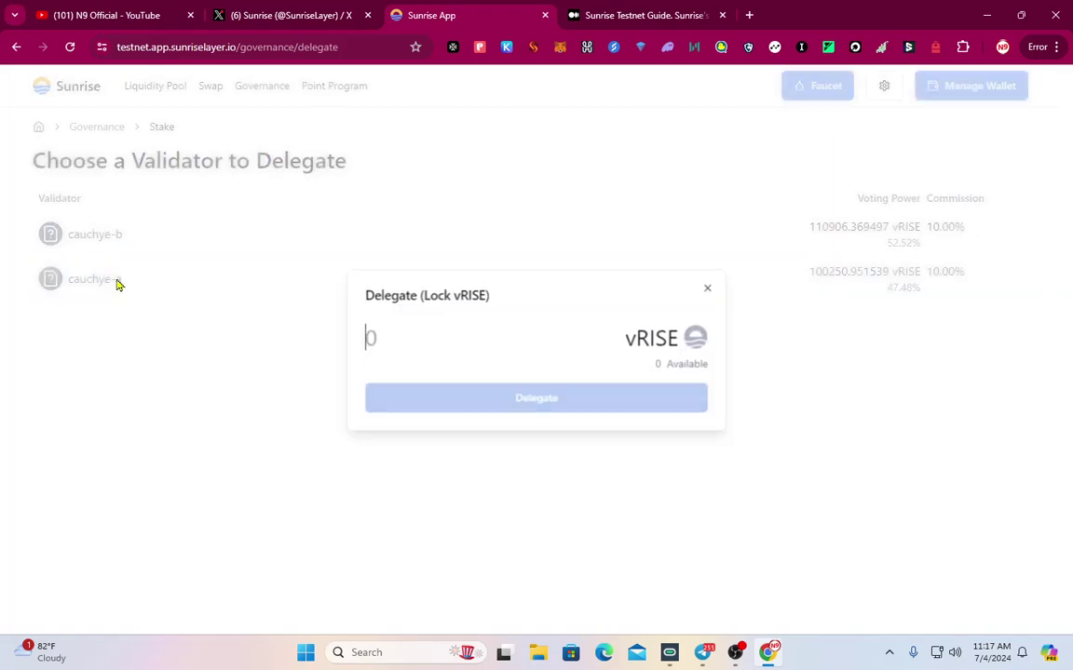
{"action": "left_click", "coordinate": [708, 289]}
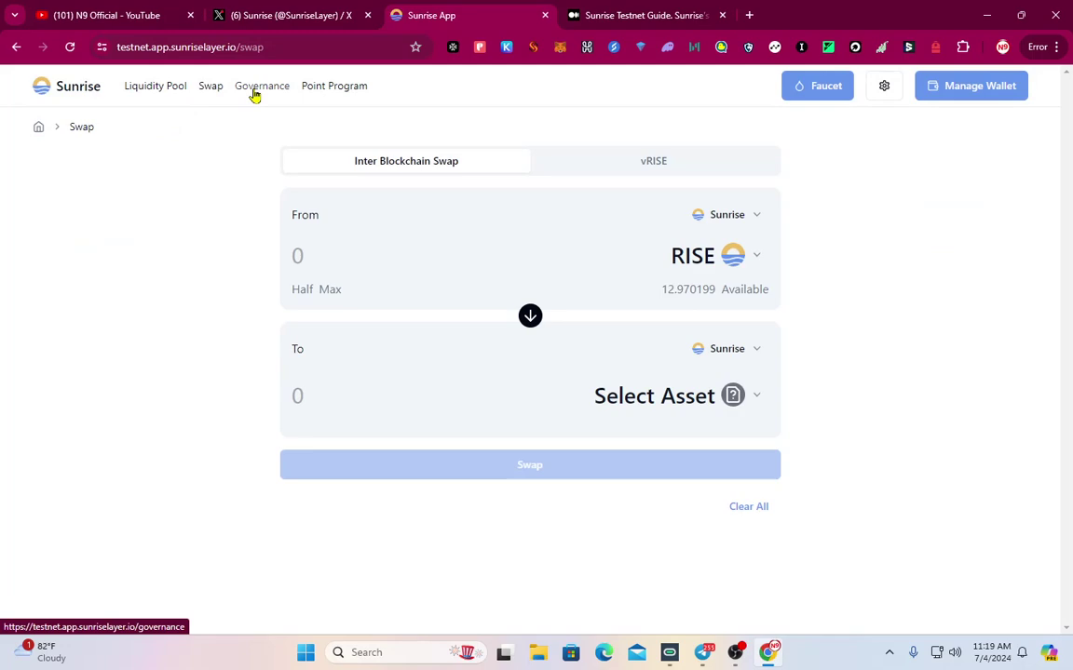
{"action": "left_click", "coordinate": [254, 93]}
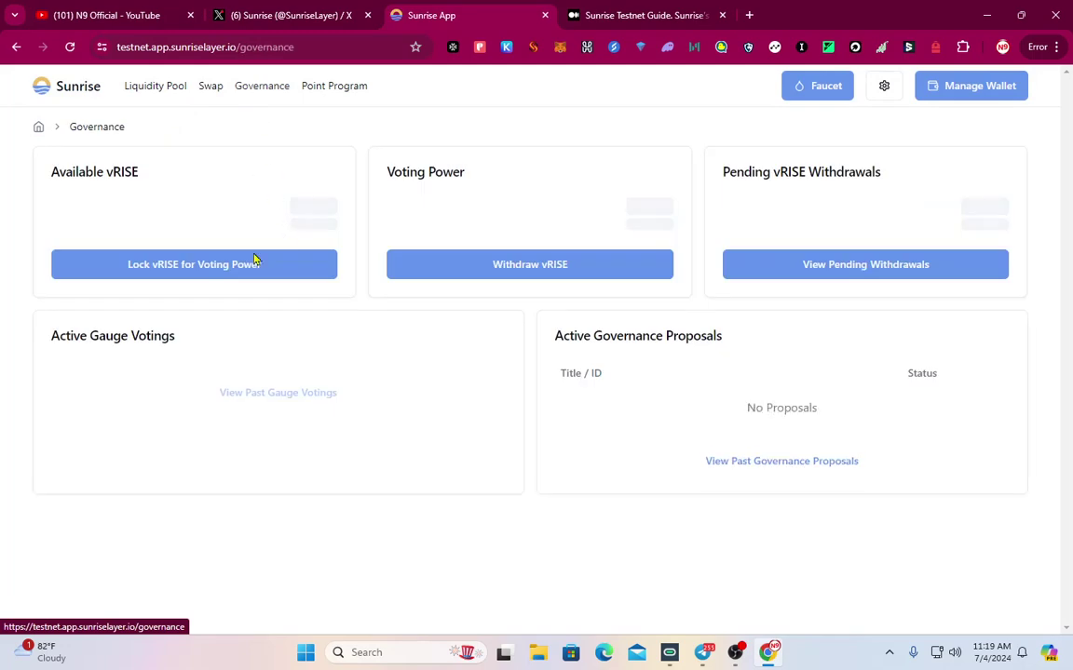
{"action": "left_click", "coordinate": [94, 90]}
Review the ATOM/RISE pool page and its position
{"action": "left_click", "coordinate": [144, 89]}
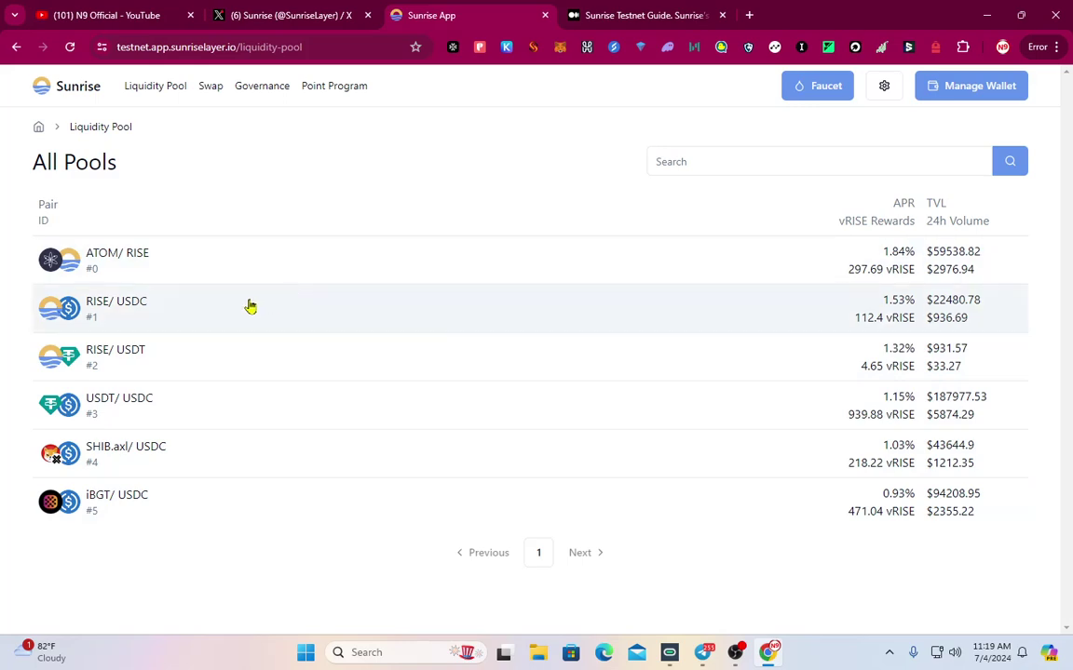
{"action": "left_click", "coordinate": [168, 264]}
{"action": "scroll", "coordinate": [265, 465], "scroll_direction": "down", "scroll_amount": 3}
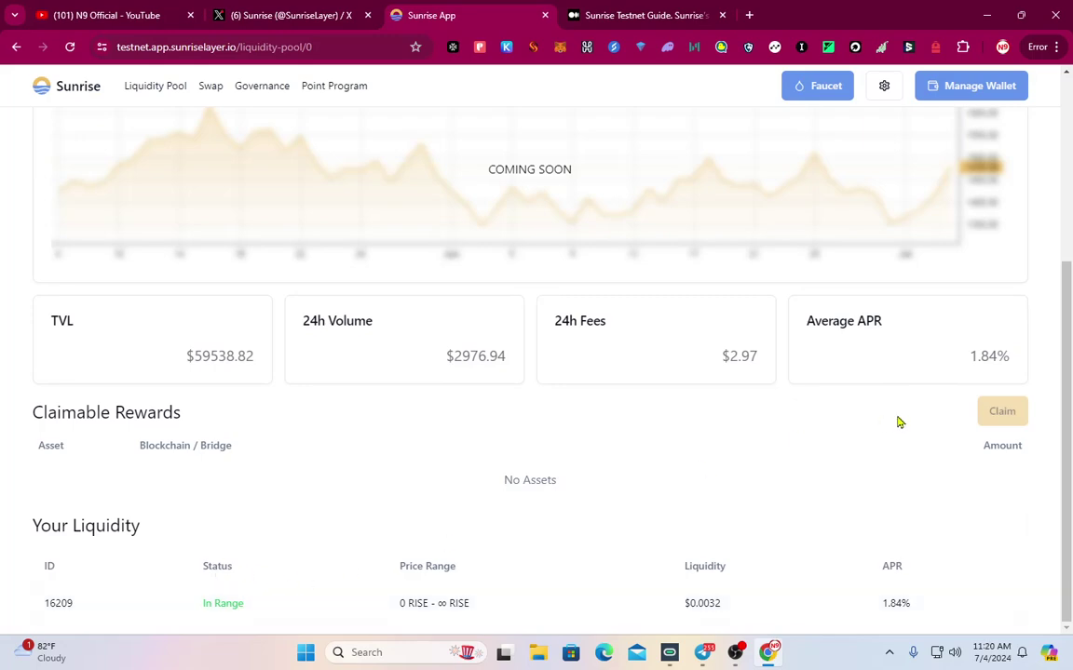
{"action": "scroll", "coordinate": [810, 446], "scroll_direction": "up", "scroll_amount": 3}
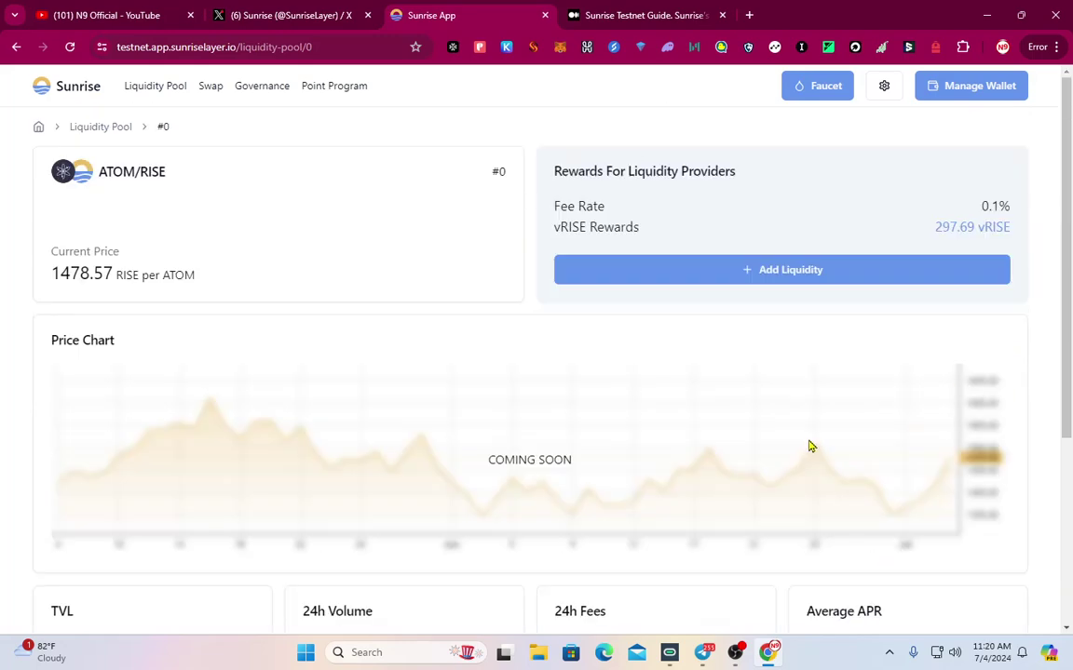
View the Lock vRISE form for validator cauchye-b without delegating, then go to Point Program
{"action": "left_click", "coordinate": [251, 87]}
{"action": "left_click", "coordinate": [239, 265]}
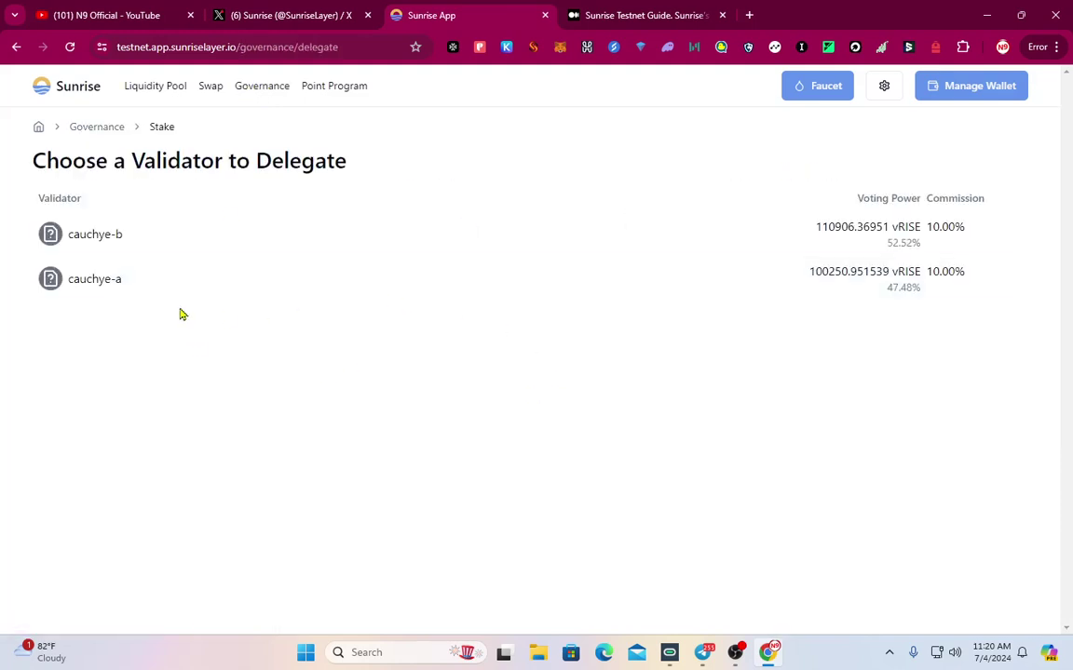
{"action": "left_click", "coordinate": [123, 235]}
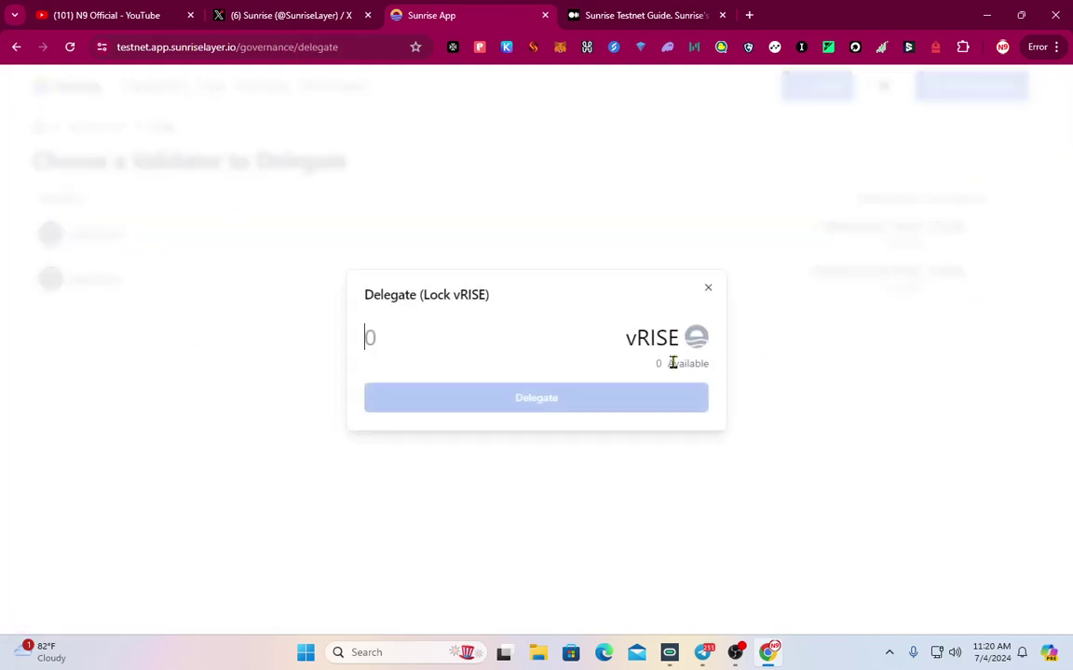
{"action": "left_click", "coordinate": [709, 290]}
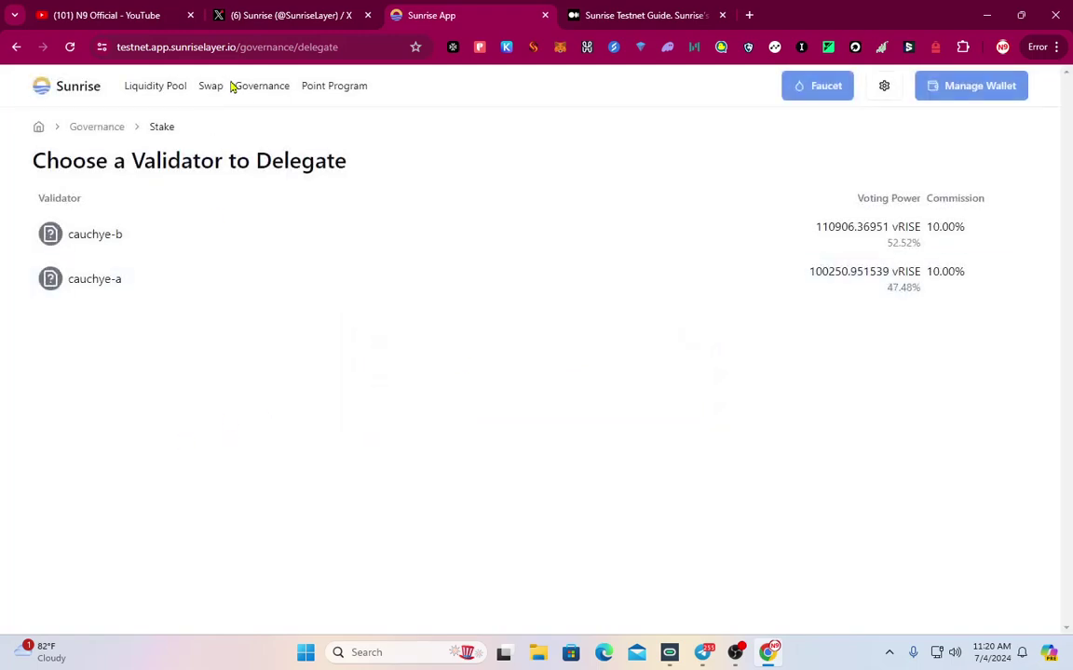
{"action": "left_click", "coordinate": [330, 89]}
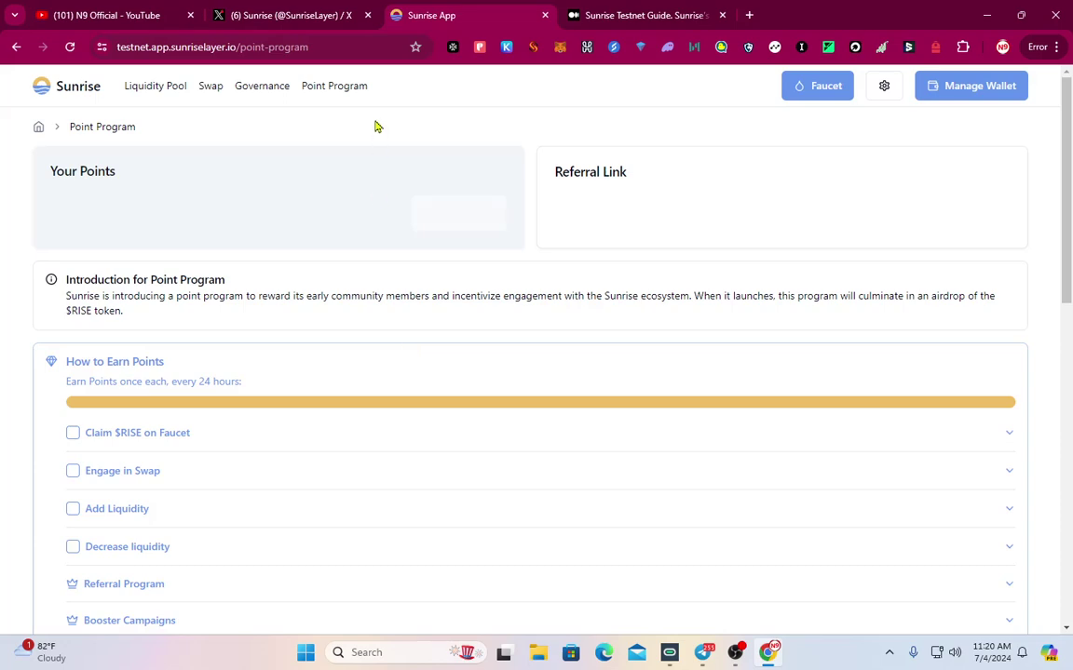
Connect the X account to the Point Program by authorizing Sunrise App on x.com
{"action": "scroll", "coordinate": [634, 395], "scroll_direction": "down", "scroll_amount": 8}
{"action": "scroll", "coordinate": [969, 338], "scroll_direction": "up", "scroll_amount": 3}
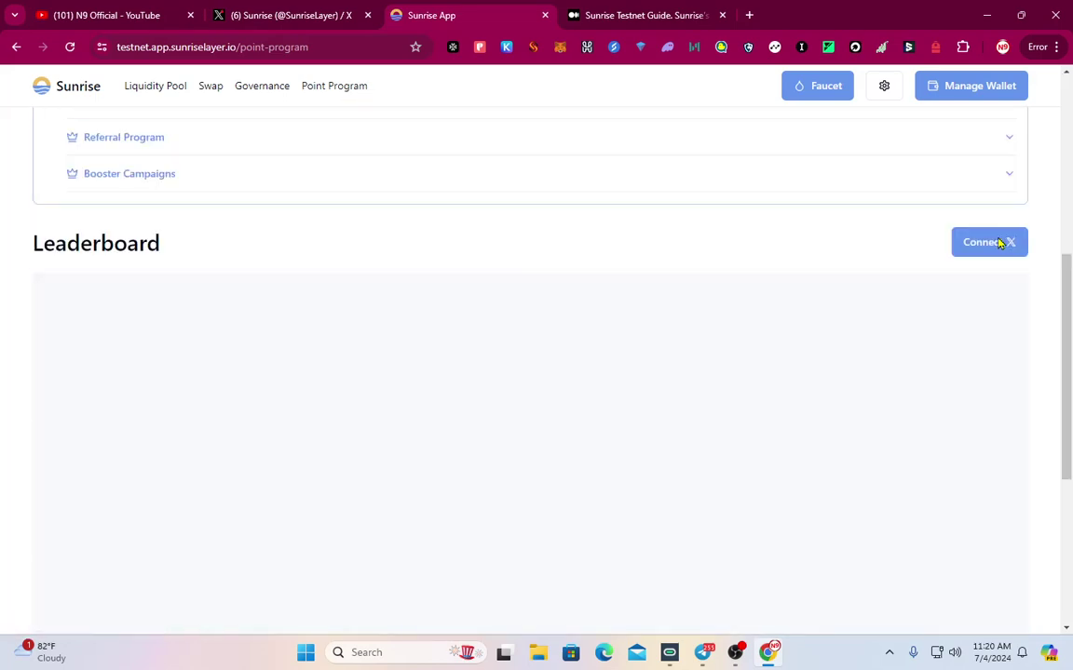
{"action": "scroll", "coordinate": [966, 279], "scroll_direction": "up", "scroll_amount": 3}
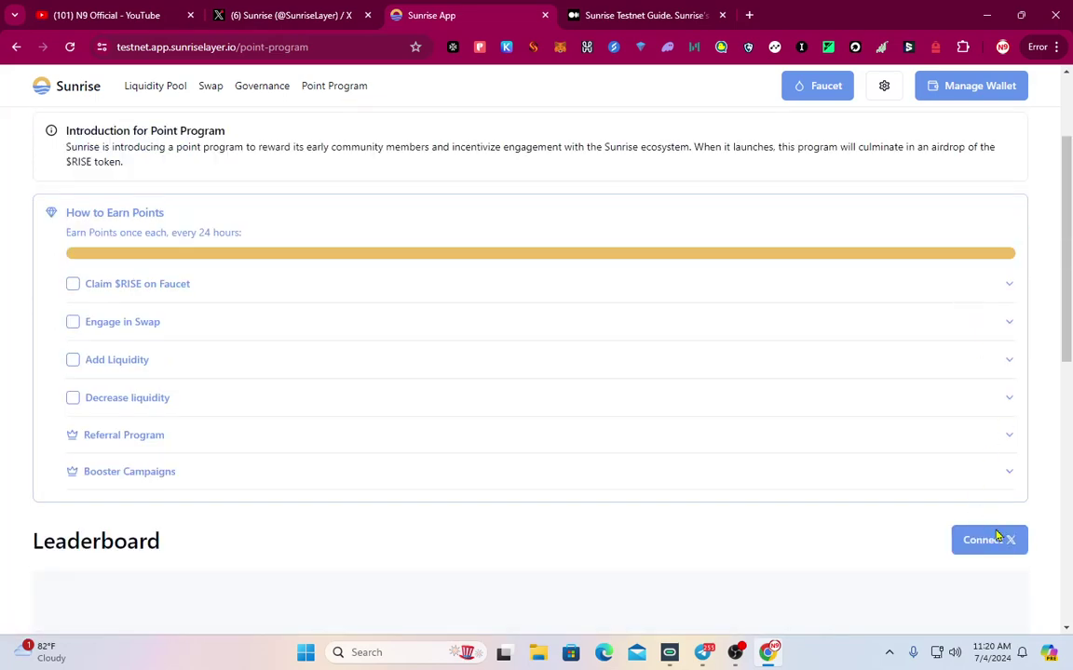
{"action": "left_click", "coordinate": [998, 540]}
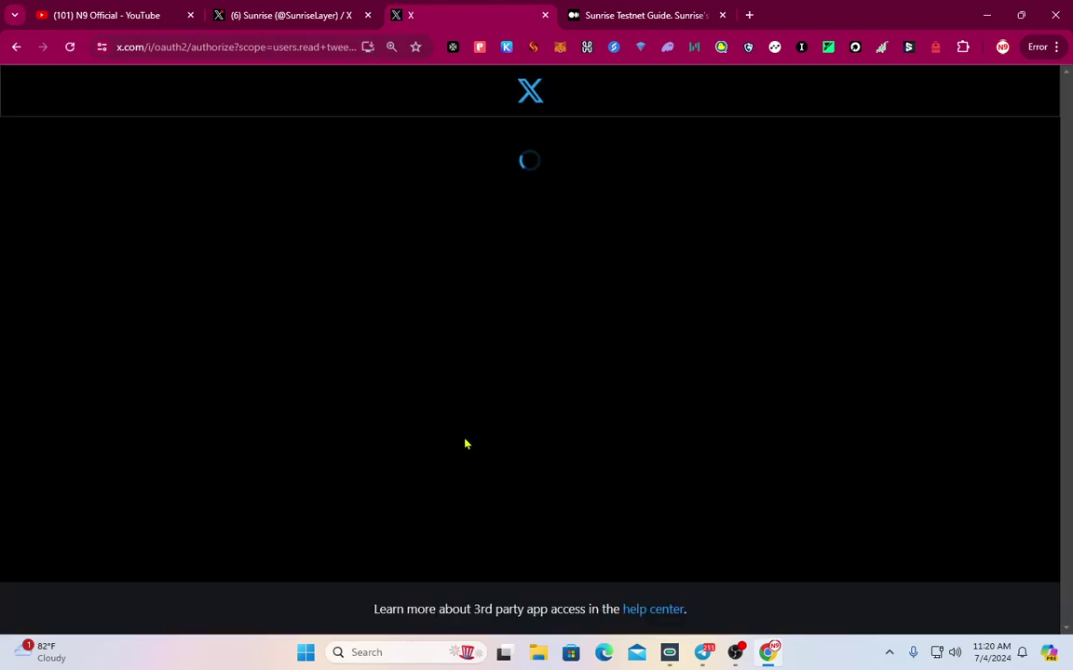
{"action": "left_click", "coordinate": [523, 473]}
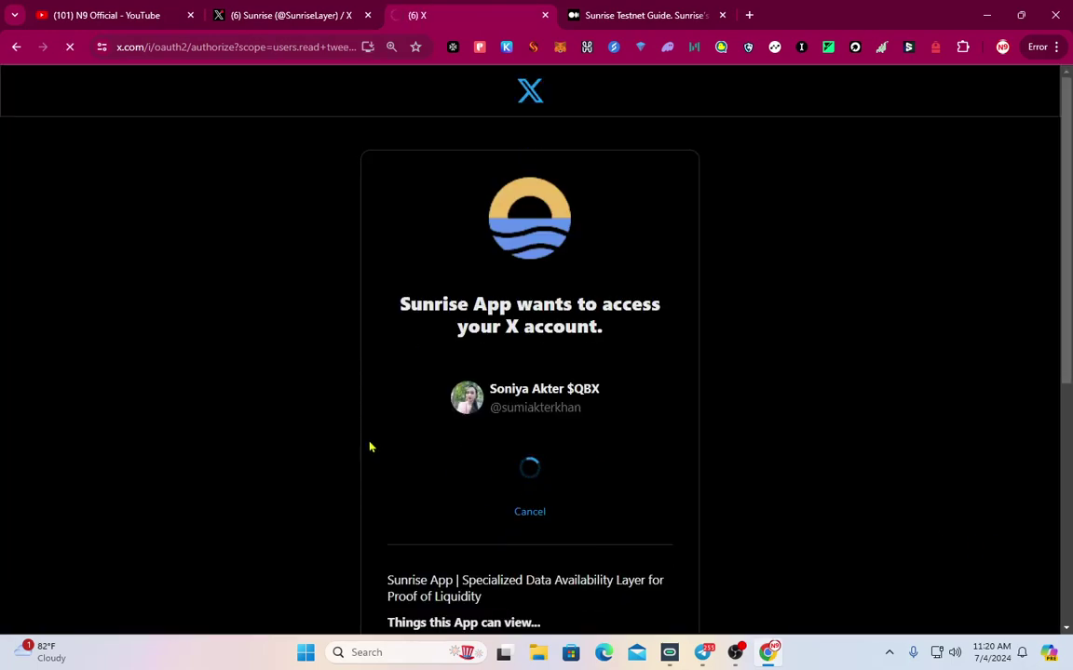
{"action": "left_click", "coordinate": [286, 15]}
{"action": "key", "text": "ctrl+Tab"}
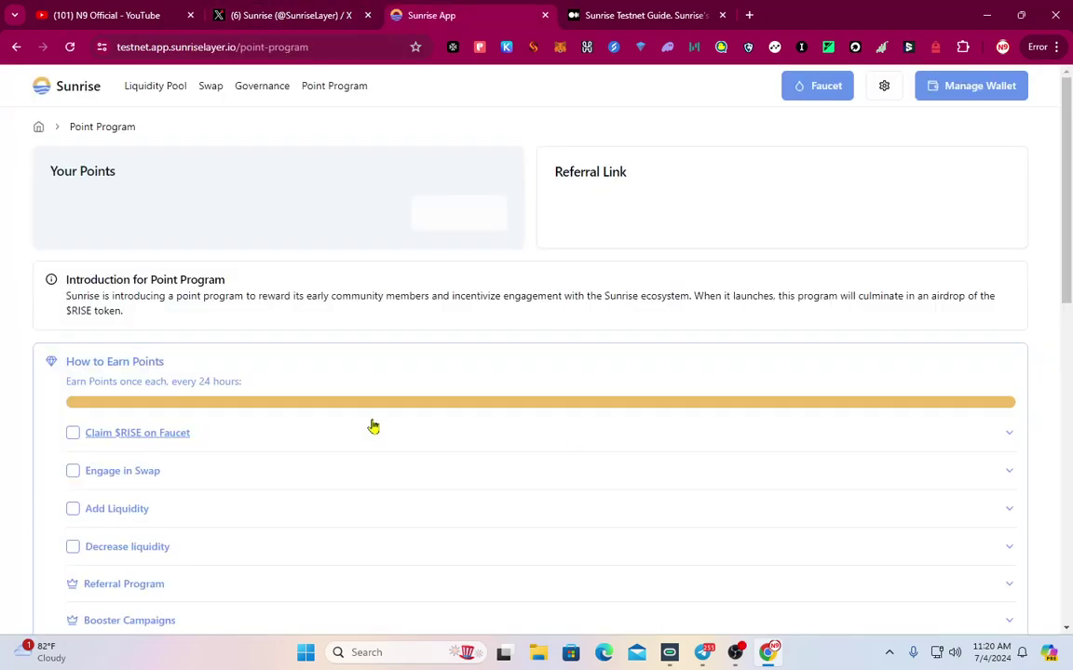
Review the 17000 P total and expand the Claim $RISE on Faucet task details
{"action": "scroll", "coordinate": [372, 427], "scroll_direction": "down", "scroll_amount": 4}
{"action": "scroll", "coordinate": [371, 425], "scroll_direction": "up", "scroll_amount": 2}
{"action": "scroll", "coordinate": [460, 476], "scroll_direction": "up", "scroll_amount": 2}
{"action": "left_click", "coordinate": [91, 436]}
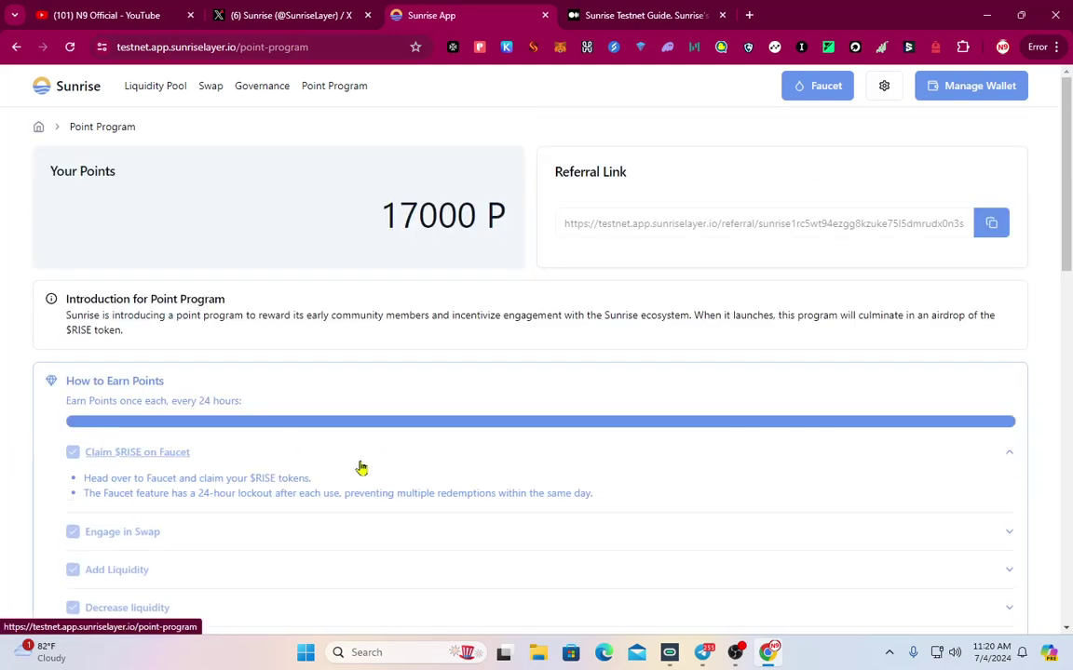
{"action": "scroll", "coordinate": [90, 475], "scroll_direction": "down", "scroll_amount": 2}
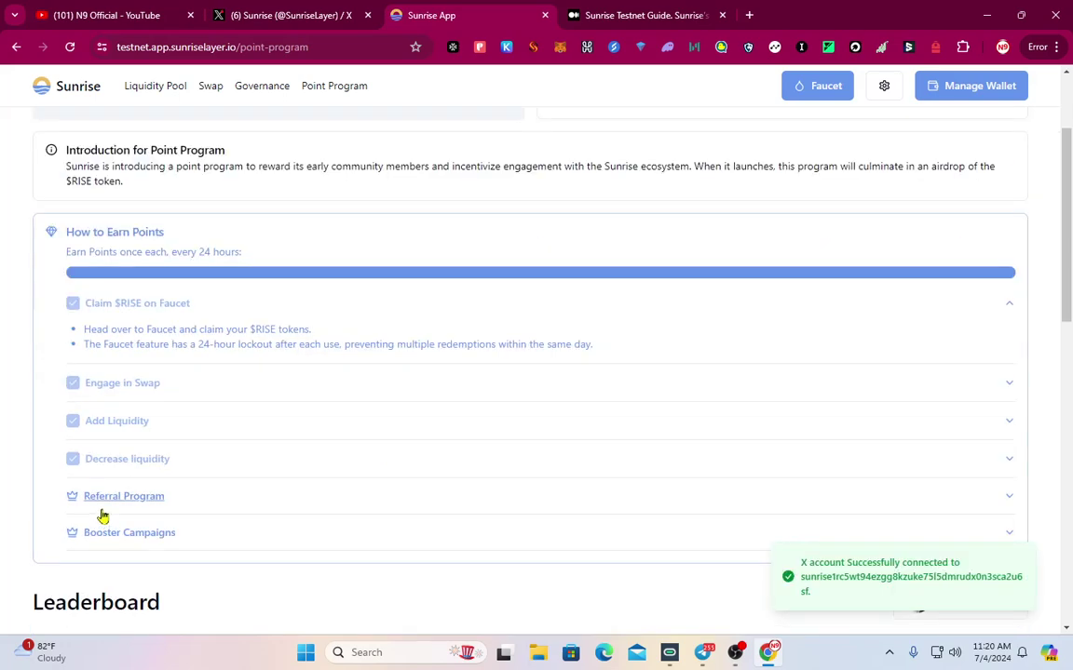
{"action": "scroll", "coordinate": [471, 591], "scroll_direction": "up", "scroll_amount": 2}
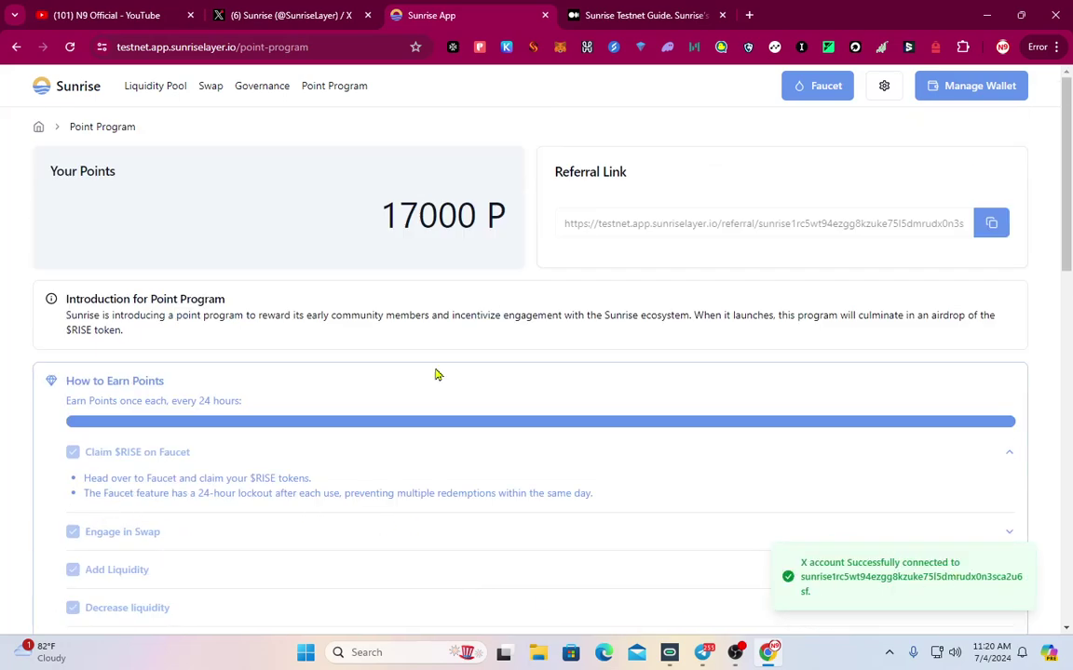
{"action": "scroll", "coordinate": [432, 478], "scroll_direction": "down", "scroll_amount": 3}
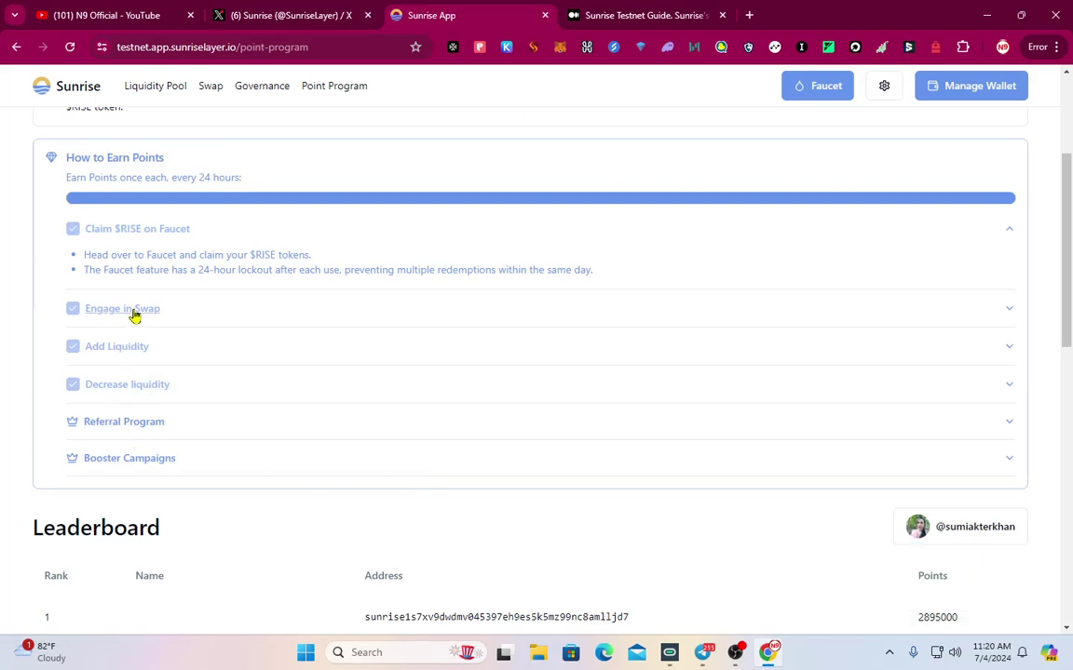
{"action": "scroll", "coordinate": [125, 448], "scroll_direction": "up", "scroll_amount": 1}
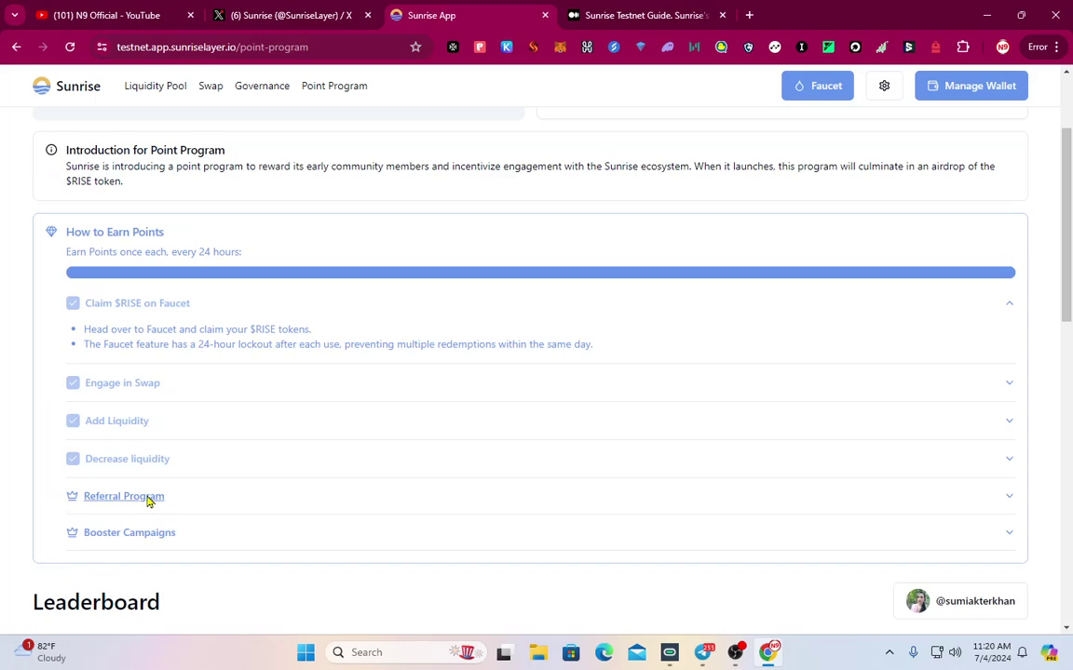
Expand the Booster Campaigns and Referral Program descriptions, then switch to Telegram
{"action": "left_click", "coordinate": [142, 540]}
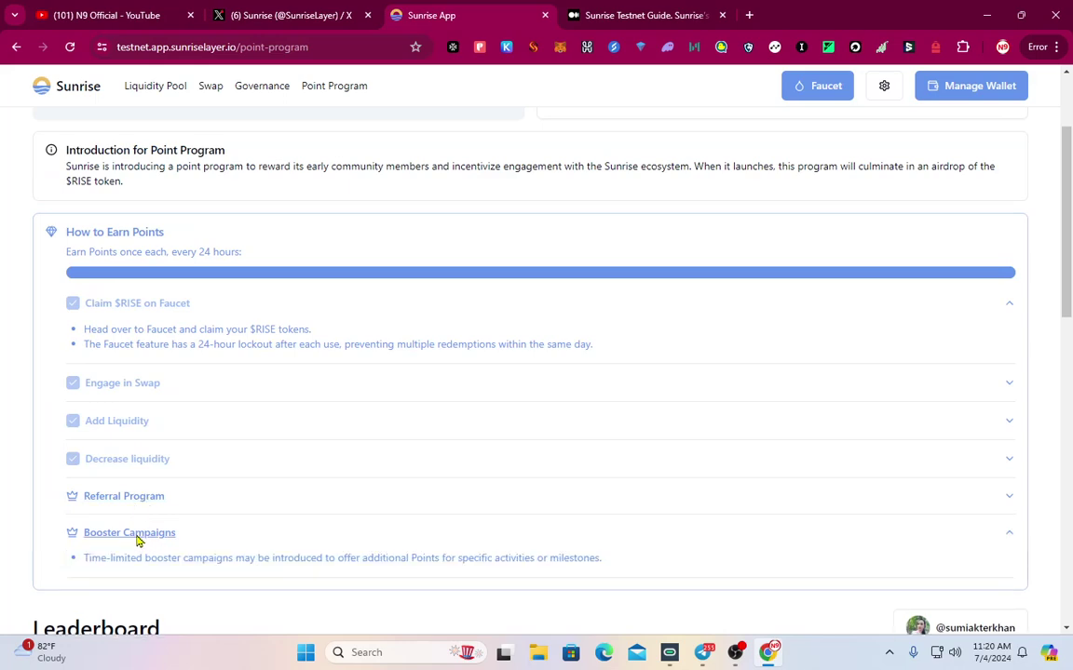
{"action": "left_click", "coordinate": [135, 503]}
{"action": "left_click", "coordinate": [135, 503]}
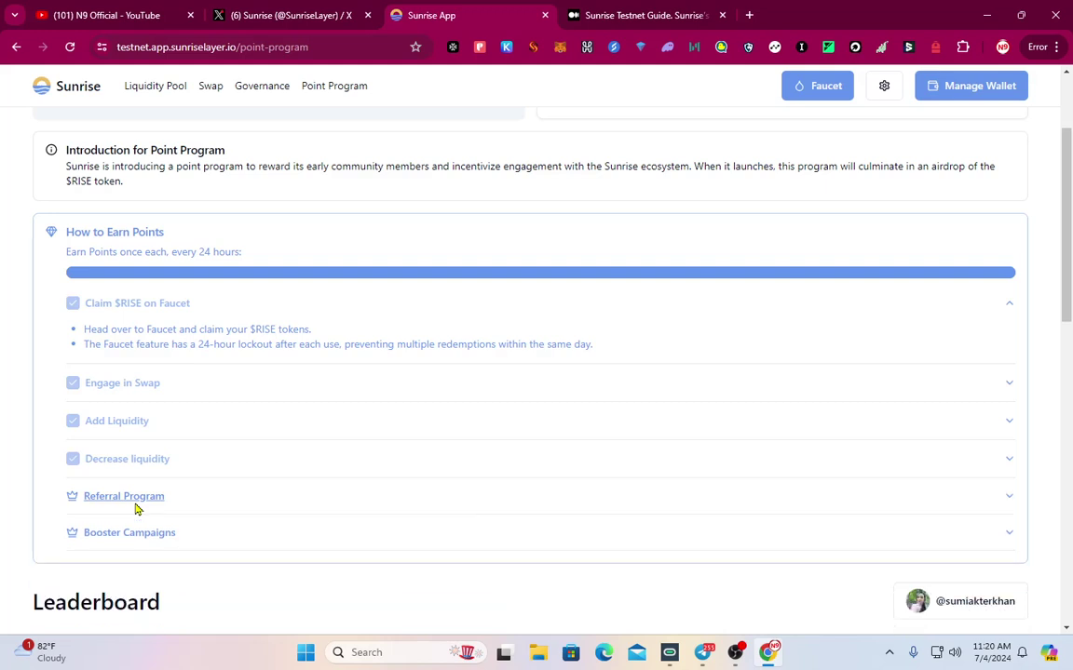
{"action": "left_click", "coordinate": [135, 503]}
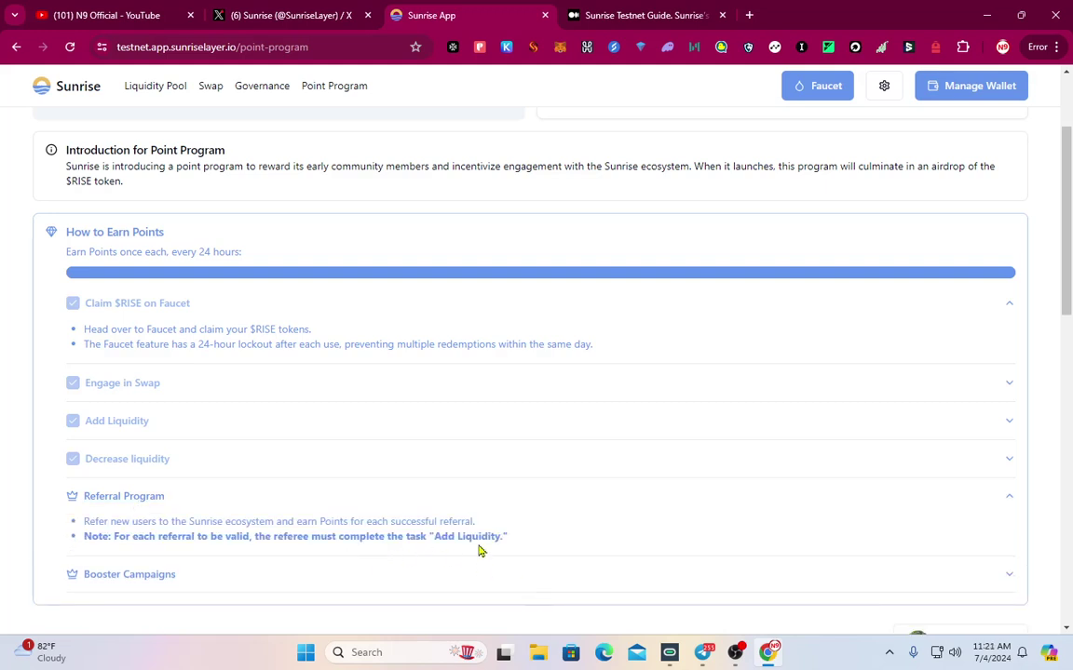
{"action": "left_click", "coordinate": [133, 508]}
{"action": "scroll", "coordinate": [201, 532], "scroll_direction": "up", "scroll_amount": 2}
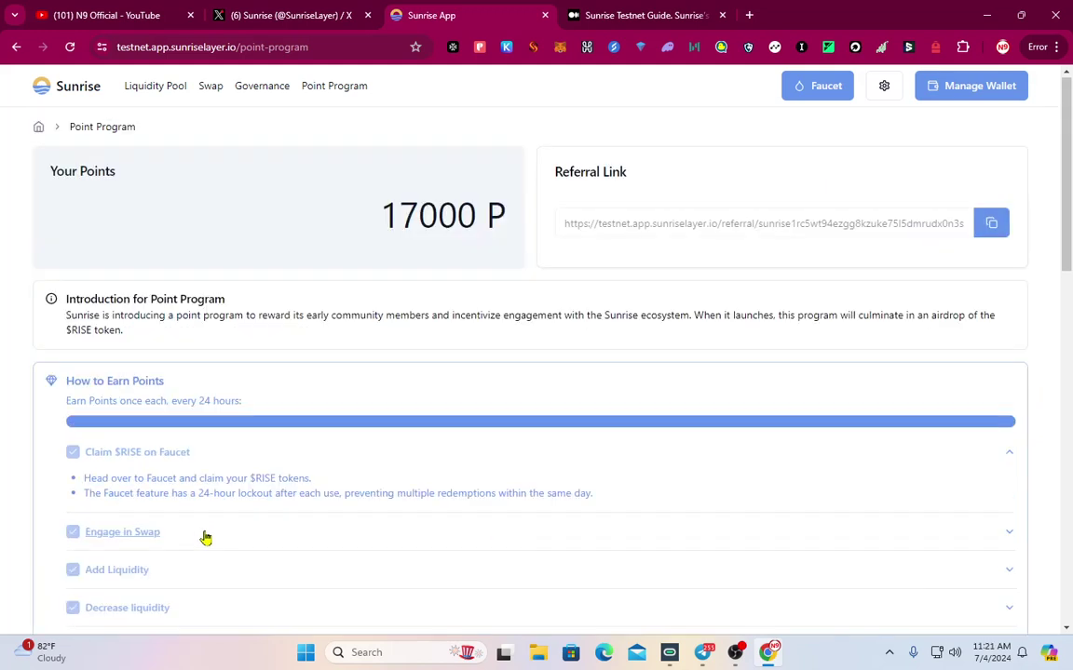
{"action": "scroll", "coordinate": [344, 498], "scroll_direction": "down", "scroll_amount": 5}
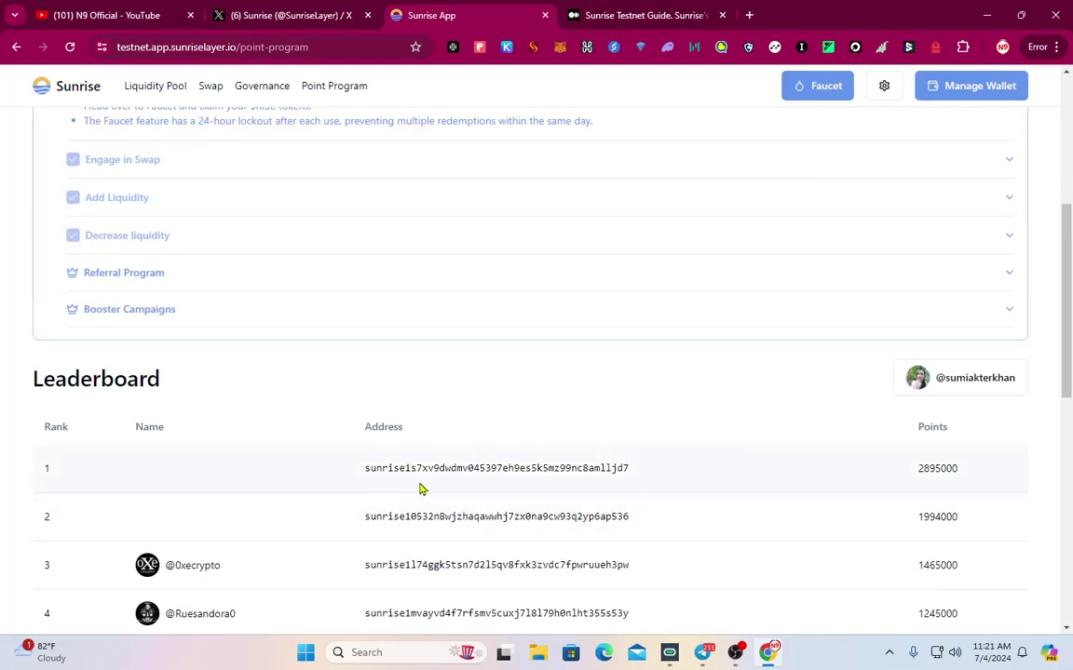
{"action": "scroll", "coordinate": [545, 460], "scroll_direction": "up", "scroll_amount": 4}
{"action": "key", "text": "alt+Tab"}
{"action": "scroll", "coordinate": [655, 538], "scroll_direction": "down", "scroll_amount": 1}
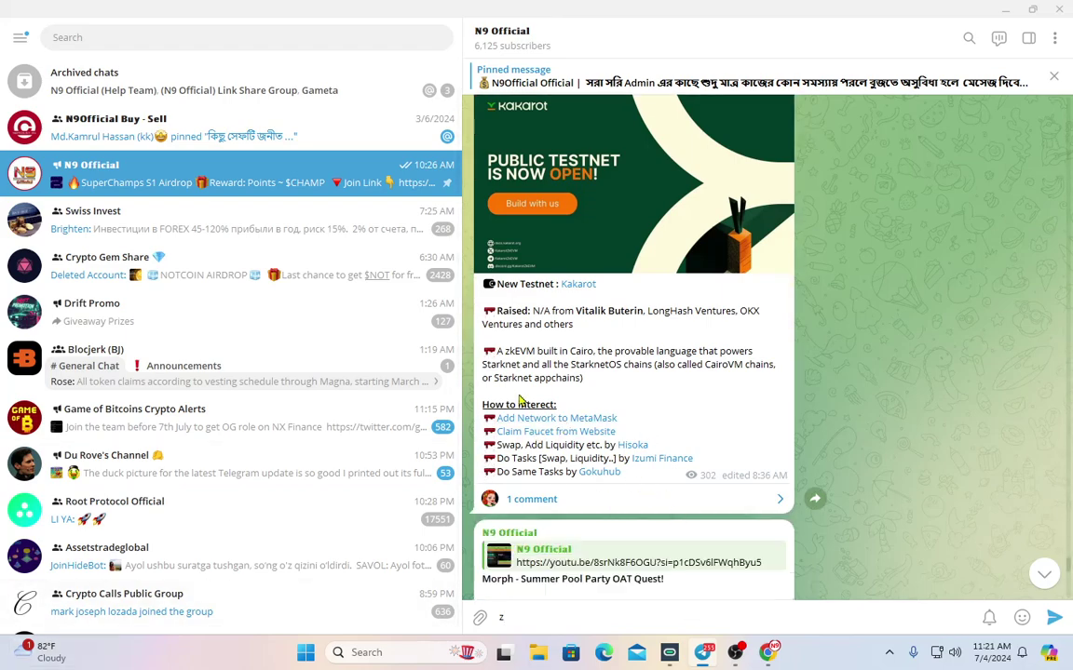
Open a new browser tab and search Google for 0.000668
{"action": "left_click", "coordinate": [574, 286]}
{"action": "key", "text": "Escape"}
{"action": "right_click", "coordinate": [584, 297]}
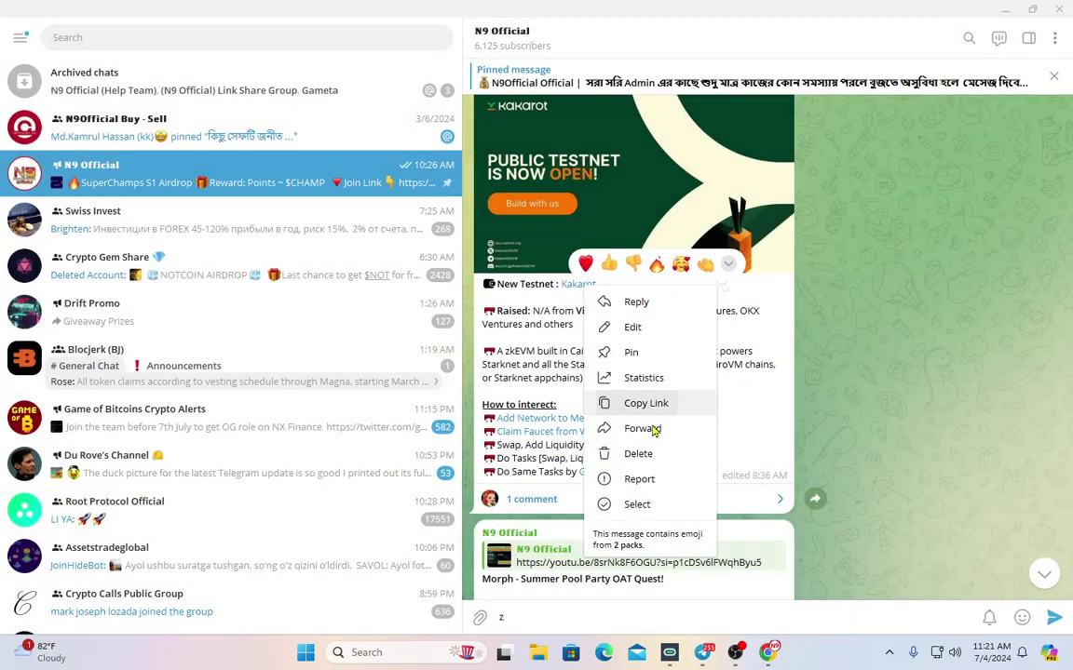
{"action": "left_click", "coordinate": [767, 652]}
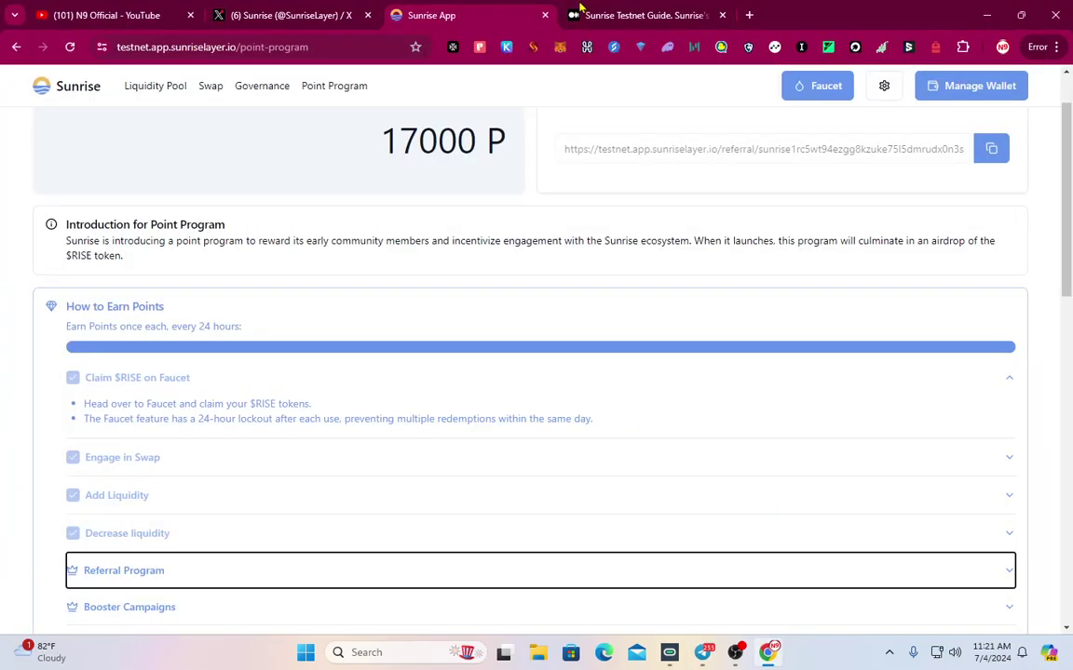
{"action": "left_click", "coordinate": [749, 13]}
{"action": "type", "text": "0.000668"}
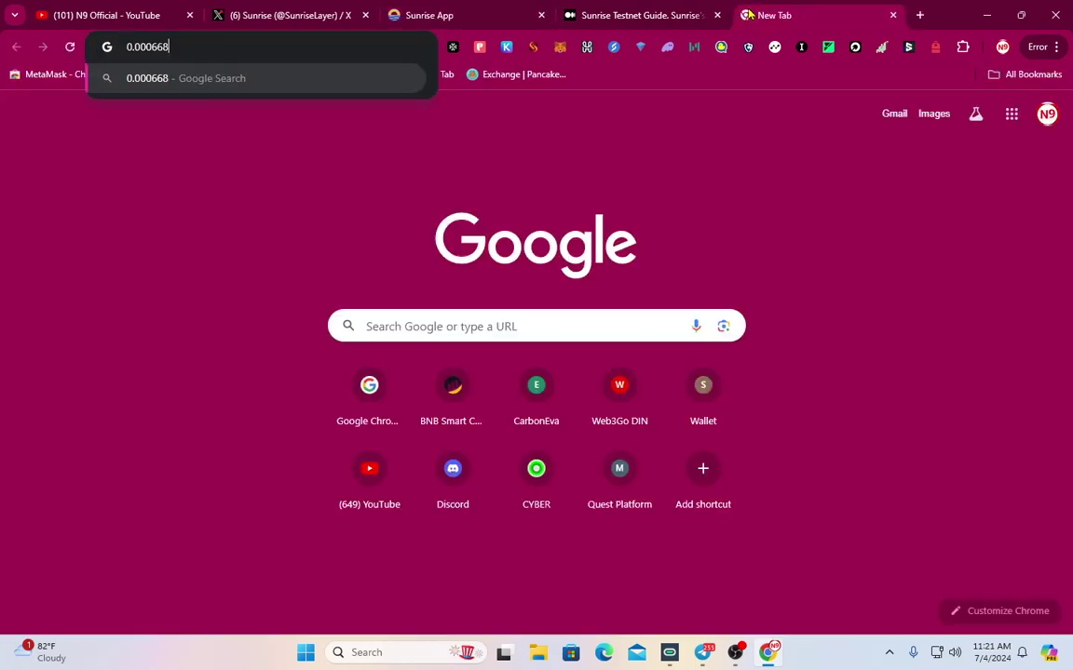
{"action": "key", "text": "Return"}
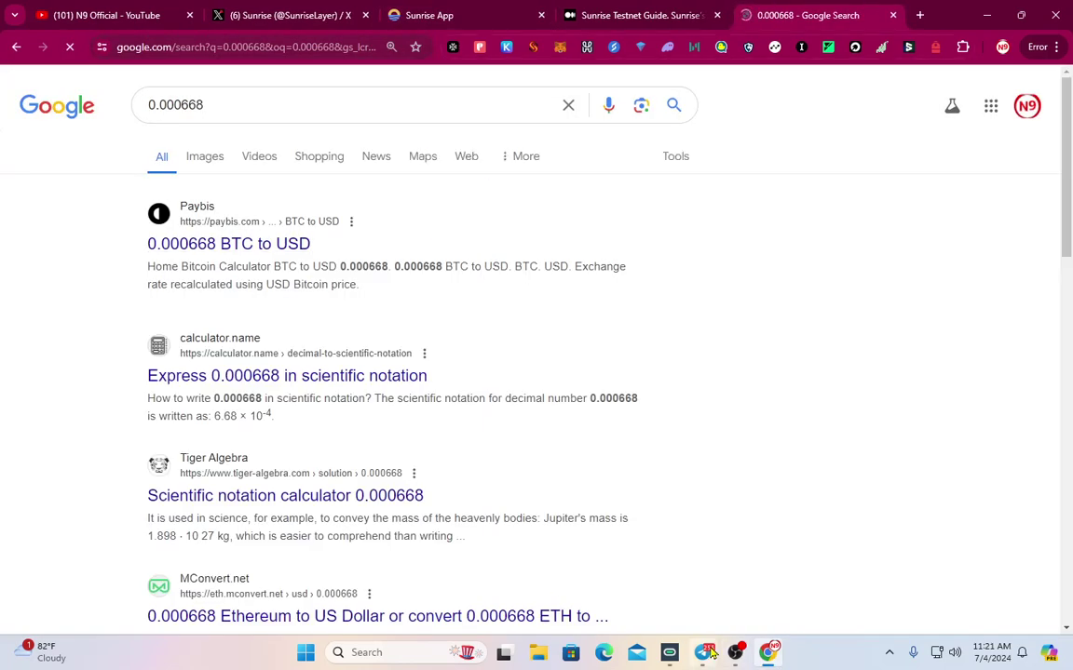
Copy the Kakarot post's link in Telegram and load it in a new browser tab
{"action": "left_click", "coordinate": [706, 652]}
{"action": "right_click", "coordinate": [587, 294]}
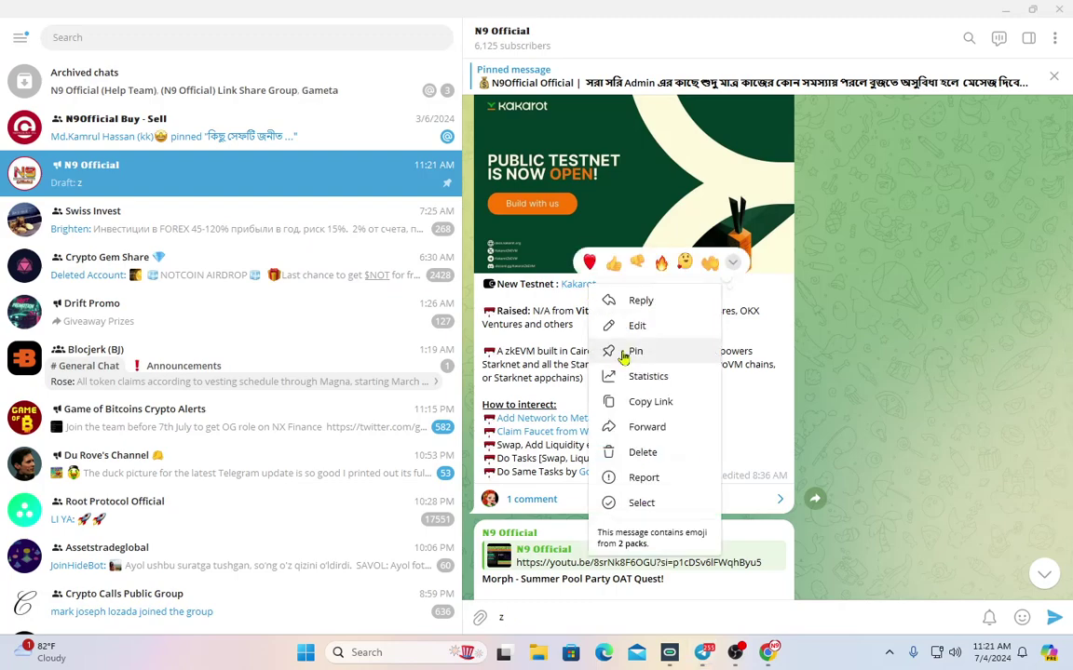
{"action": "left_click", "coordinate": [633, 402]}
{"action": "key", "text": "alt+Tab"}
{"action": "left_click", "coordinate": [919, 15]}
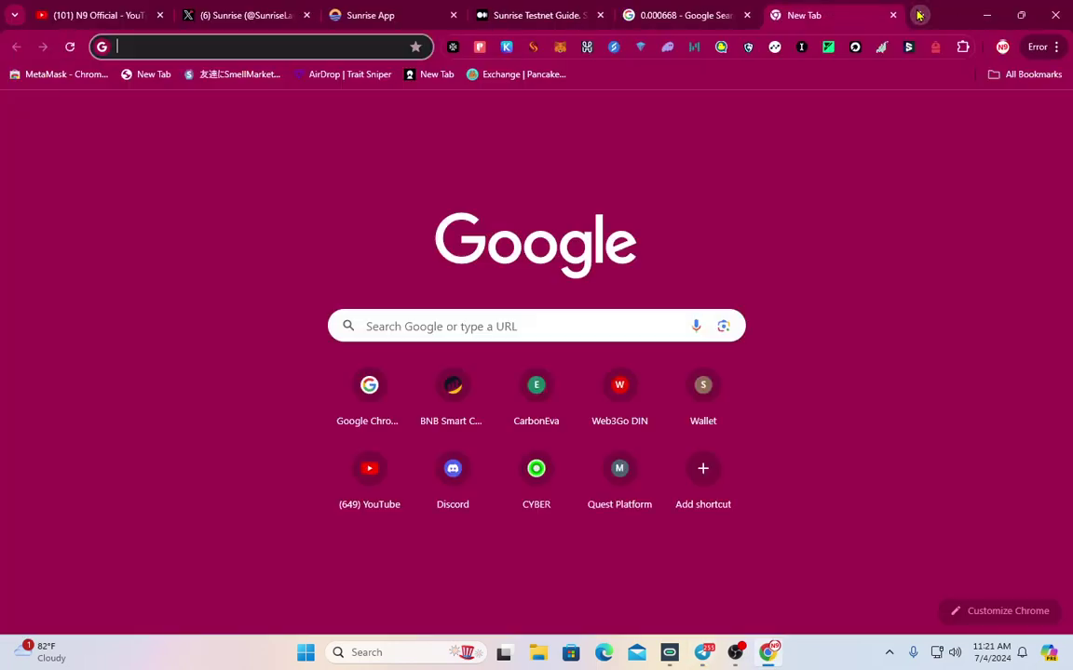
{"action": "key", "text": "ctrl+v"}
{"action": "key", "text": "Return"}
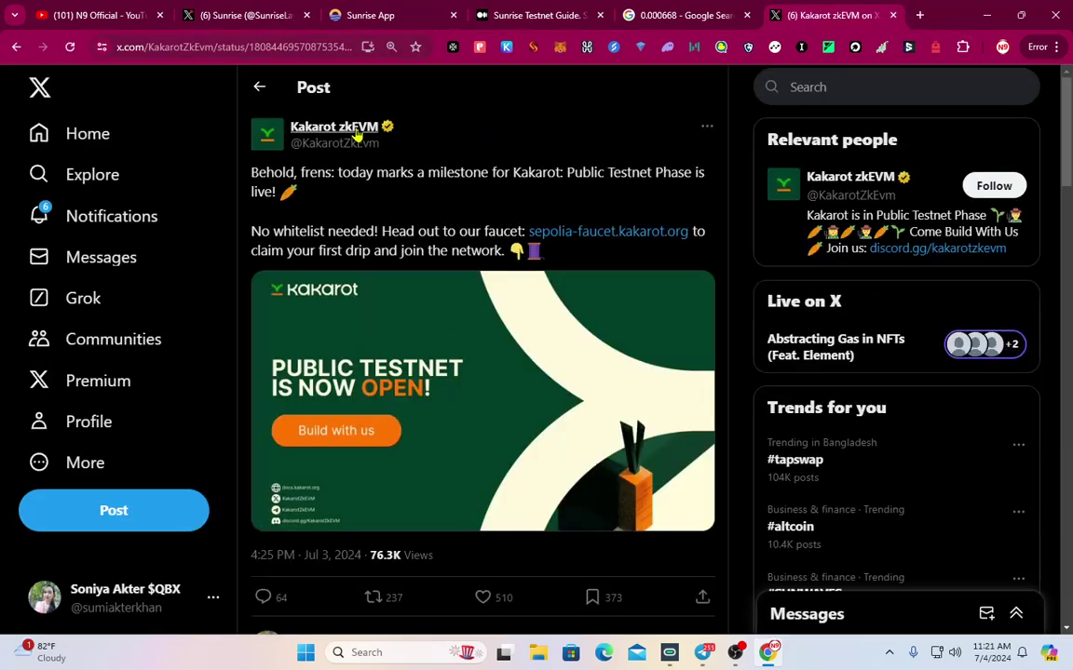
Open the Kakarot zkEVM profile on X and scroll through it
{"action": "left_click", "coordinate": [354, 135]}
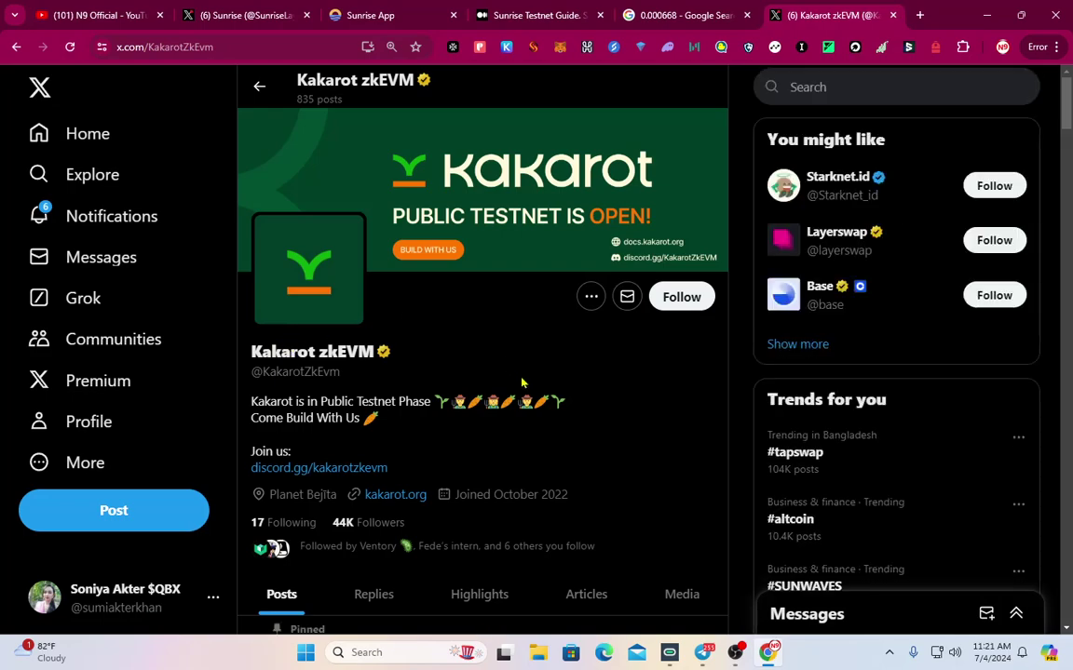
{"action": "scroll", "coordinate": [537, 391], "scroll_direction": "down", "scroll_amount": 2}
{"action": "scroll", "coordinate": [522, 391], "scroll_direction": "down", "scroll_amount": 4}
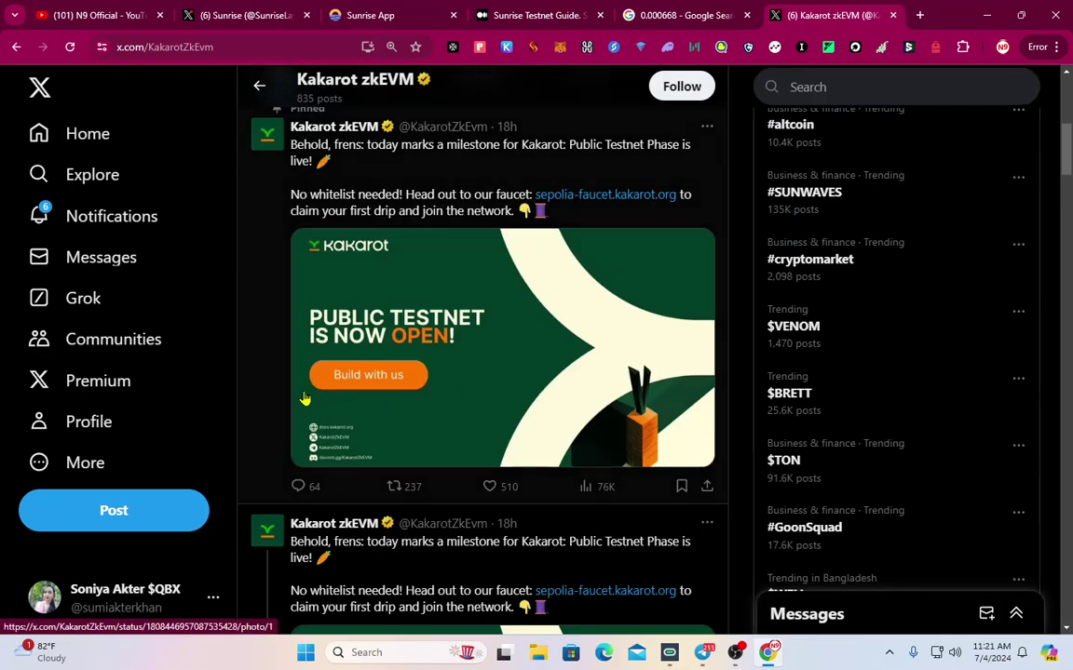
{"action": "scroll", "coordinate": [497, 420], "scroll_direction": "up", "scroll_amount": 5}
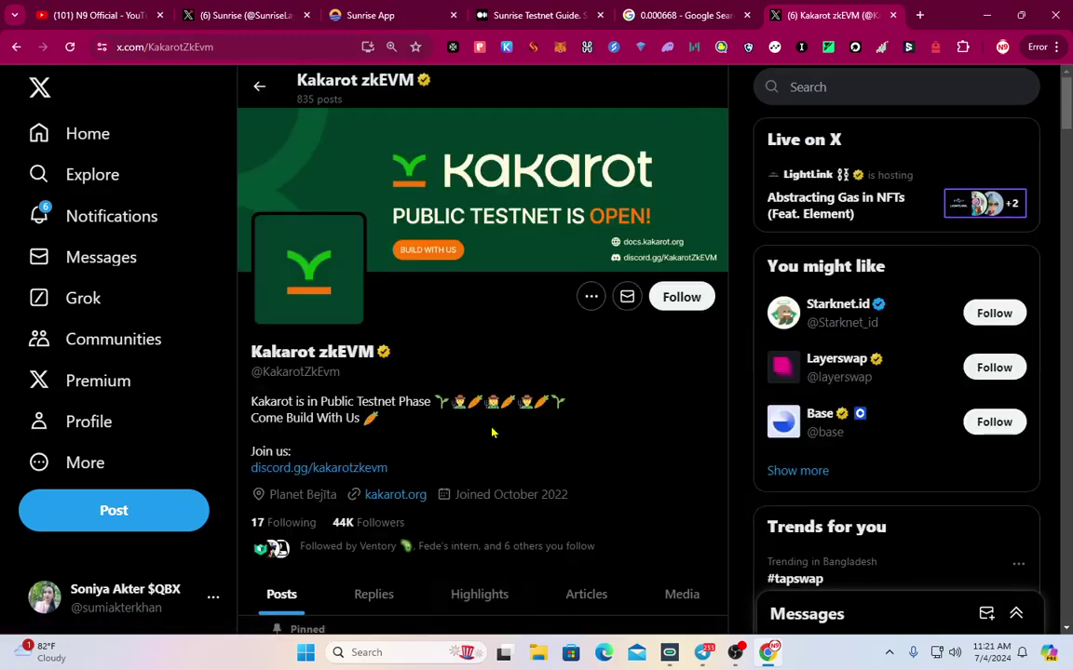
{"action": "scroll", "coordinate": [354, 536], "scroll_direction": "down", "scroll_amount": 1}
Check the WOO X, Ventory and EthStorage profiles among Kakarot's followers you know
{"action": "left_click", "coordinate": [370, 473]}
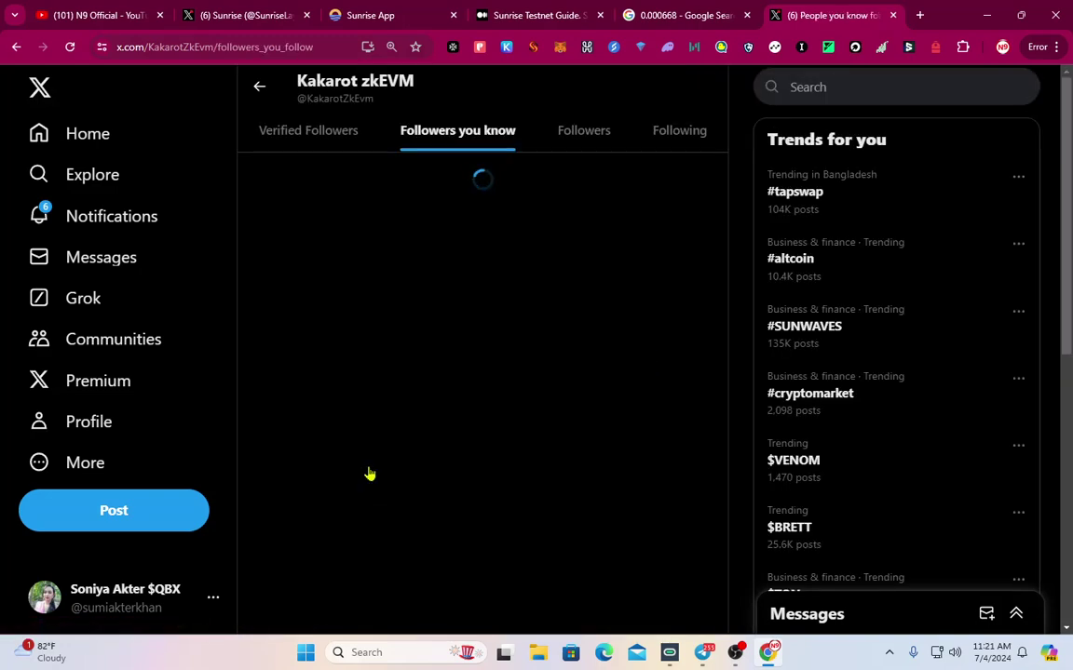
{"action": "scroll", "coordinate": [414, 372], "scroll_direction": "down", "scroll_amount": 4}
{"action": "scroll", "coordinate": [426, 410], "scroll_direction": "up", "scroll_amount": 4}
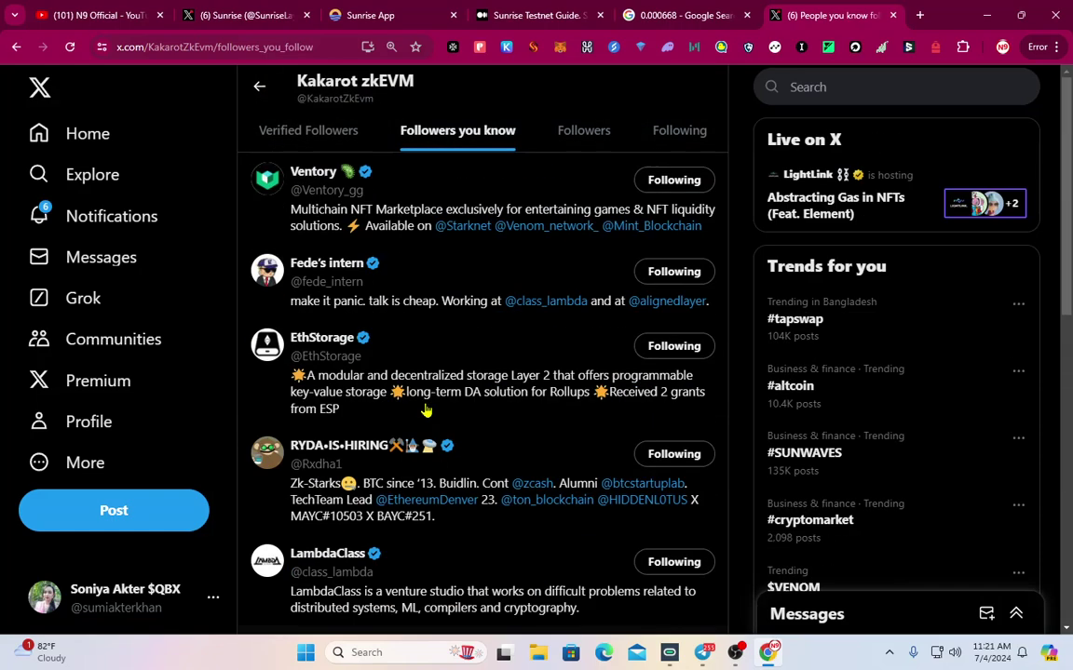
{"action": "scroll", "coordinate": [427, 413], "scroll_direction": "down", "scroll_amount": 3}
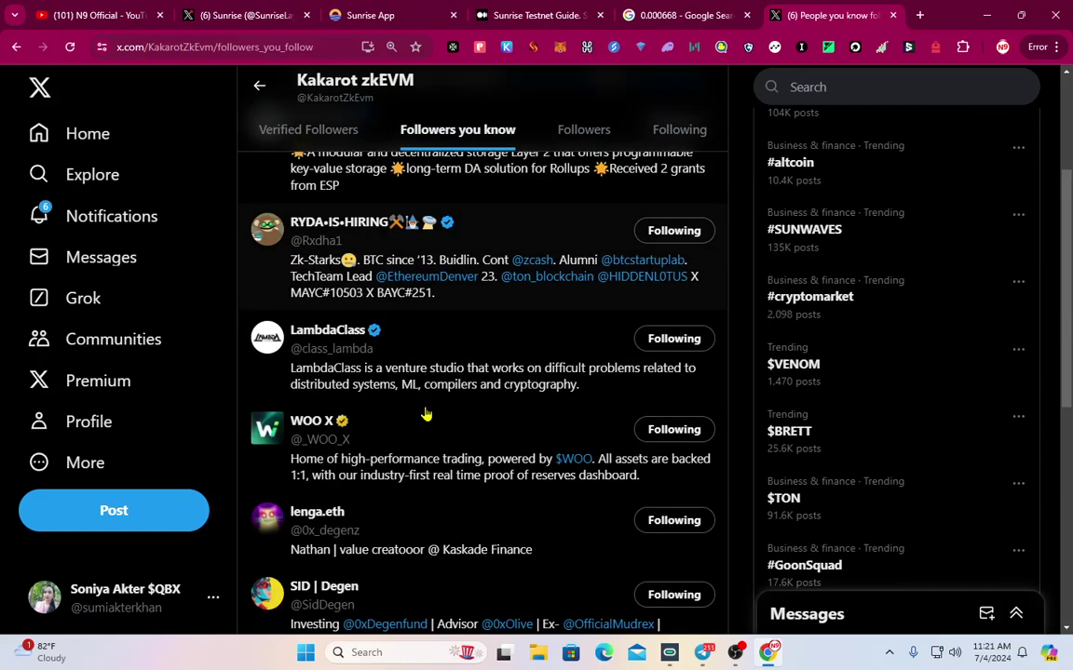
{"action": "left_click", "coordinate": [326, 428]}
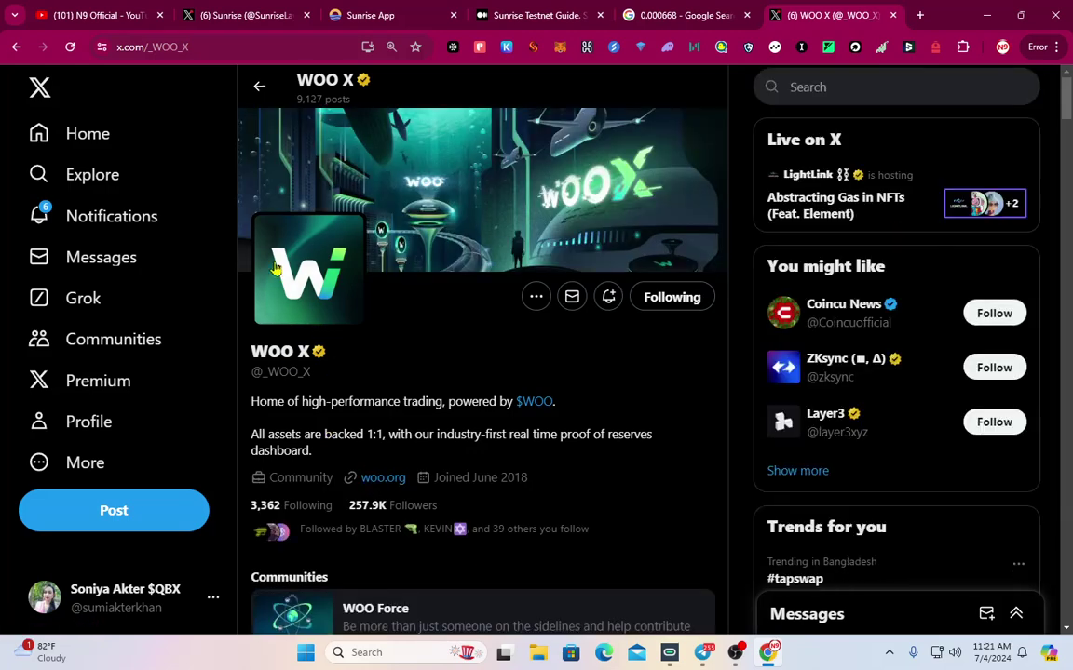
{"action": "left_click", "coordinate": [259, 86]}
{"action": "scroll", "coordinate": [323, 263], "scroll_direction": "up", "scroll_amount": 3}
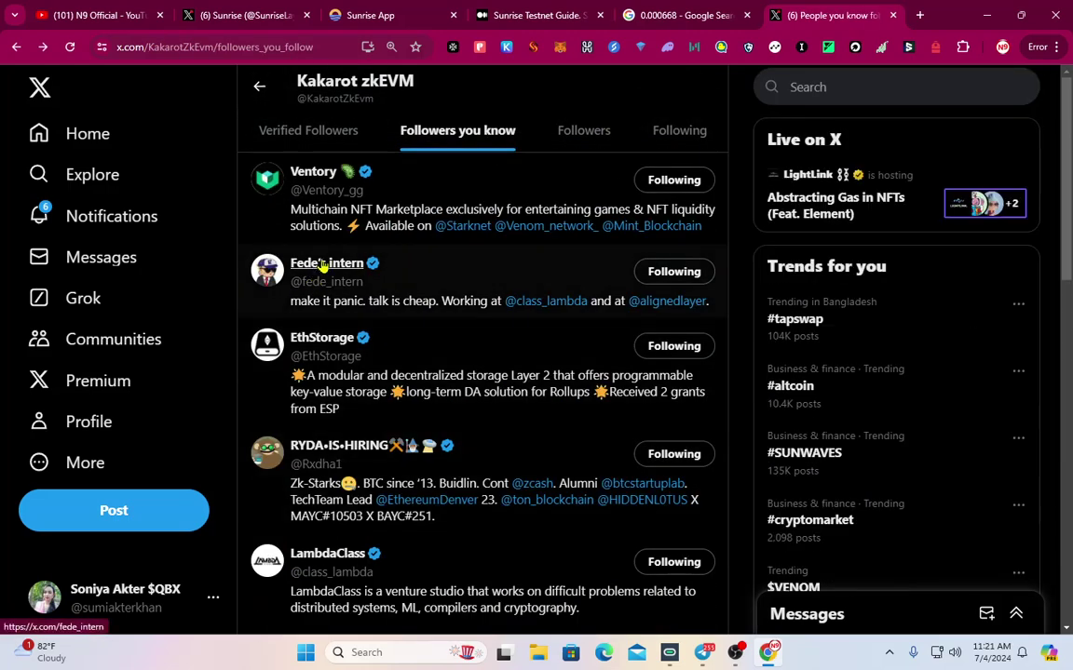
{"action": "left_click", "coordinate": [328, 175]}
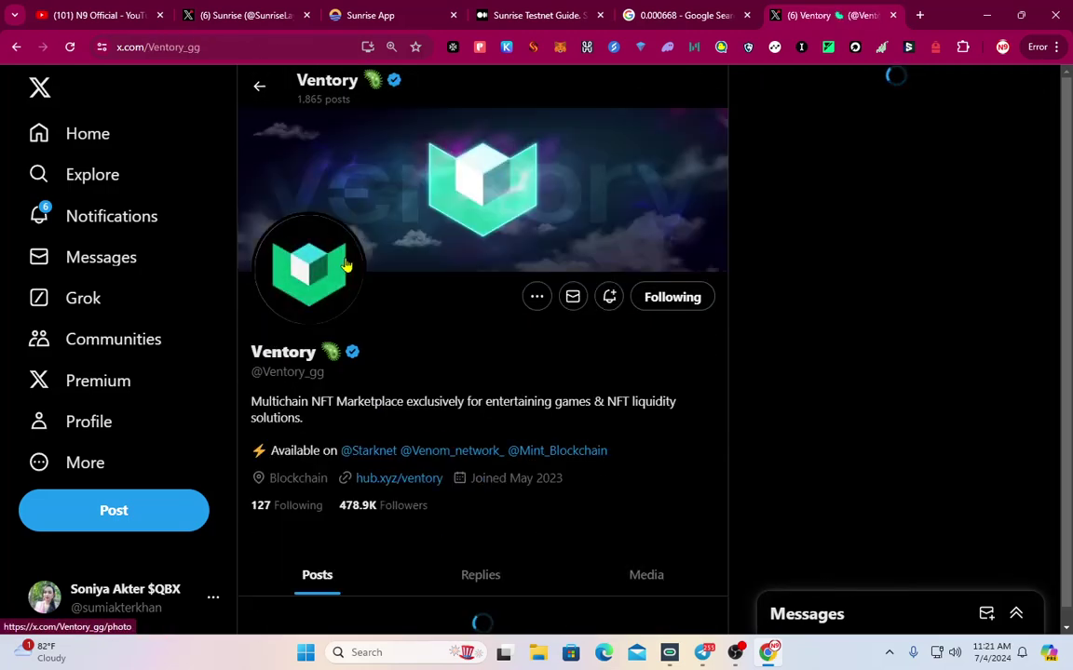
{"action": "left_click", "coordinate": [259, 86]}
{"action": "scroll", "coordinate": [601, 500], "scroll_direction": "down", "scroll_amount": 3}
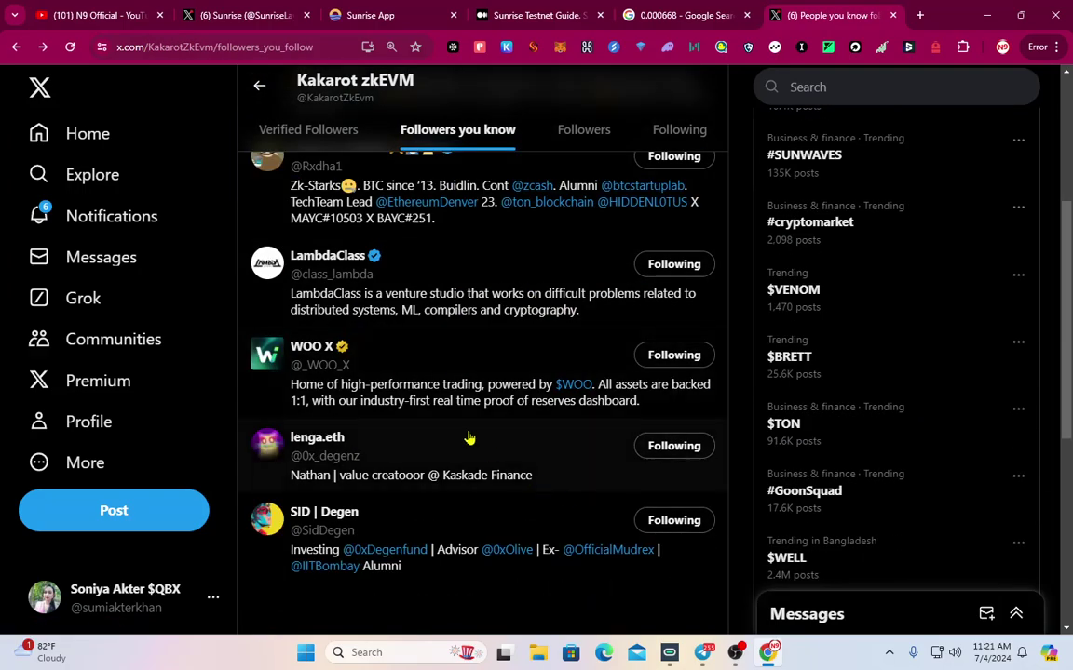
{"action": "scroll", "coordinate": [470, 438], "scroll_direction": "up", "scroll_amount": 3}
{"action": "left_click", "coordinate": [302, 261]}
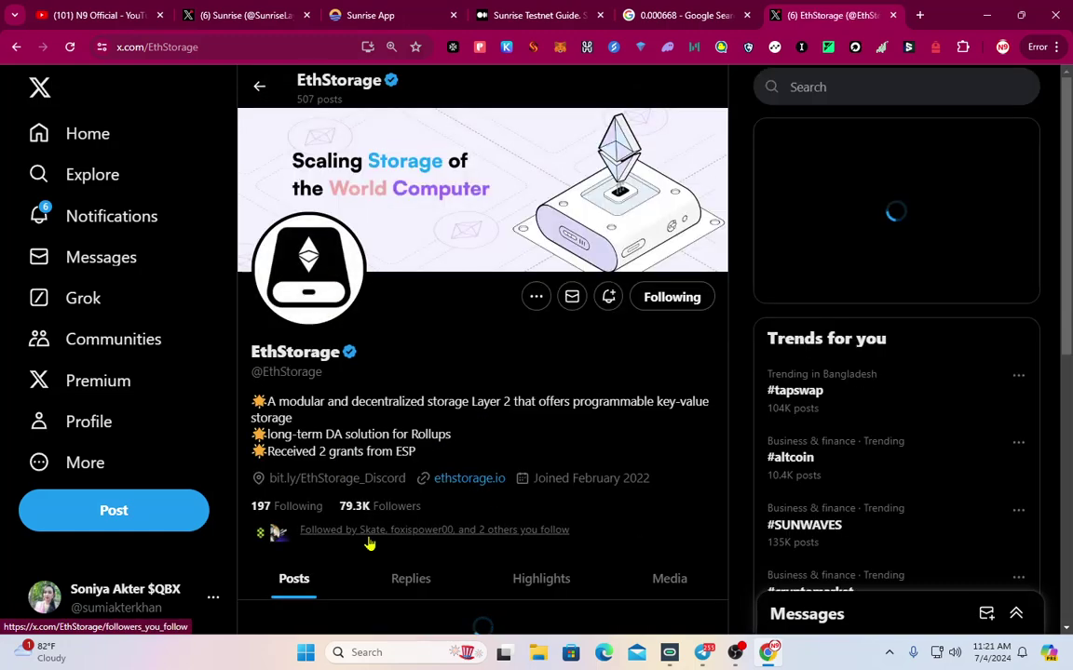
{"action": "left_click", "coordinate": [259, 86]}
{"action": "left_click", "coordinate": [259, 85]}
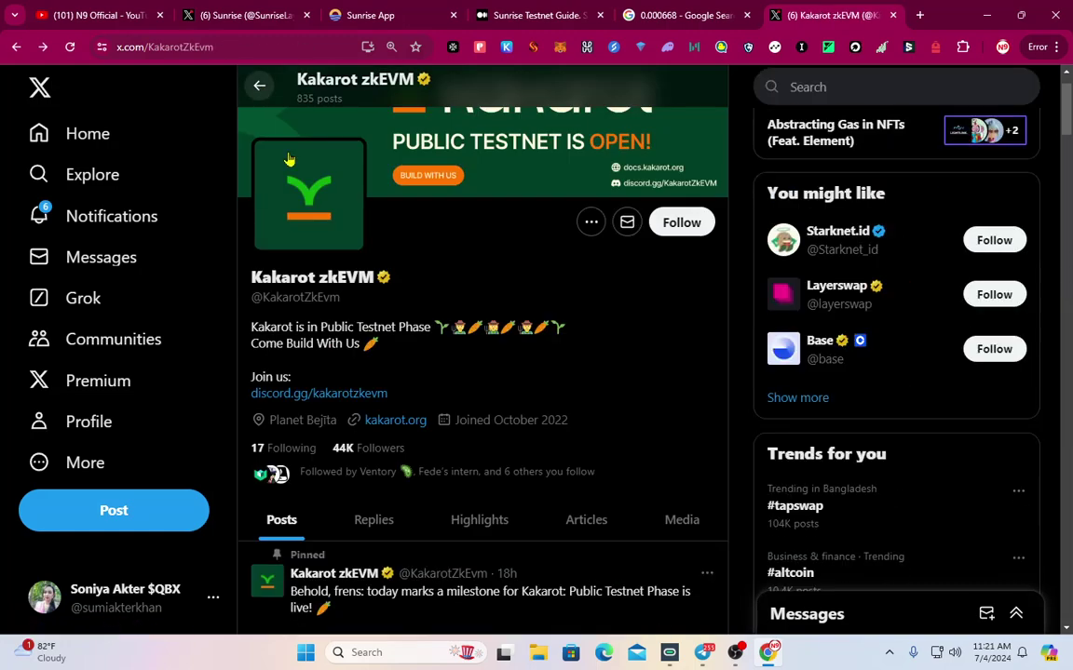
{"action": "scroll", "coordinate": [556, 496], "scroll_direction": "up", "scroll_amount": 2}
Follow Kakarot zkEVM and switch back to Telegram
{"action": "left_click", "coordinate": [681, 298]}
{"action": "scroll", "coordinate": [512, 511], "scroll_direction": "down", "scroll_amount": 7}
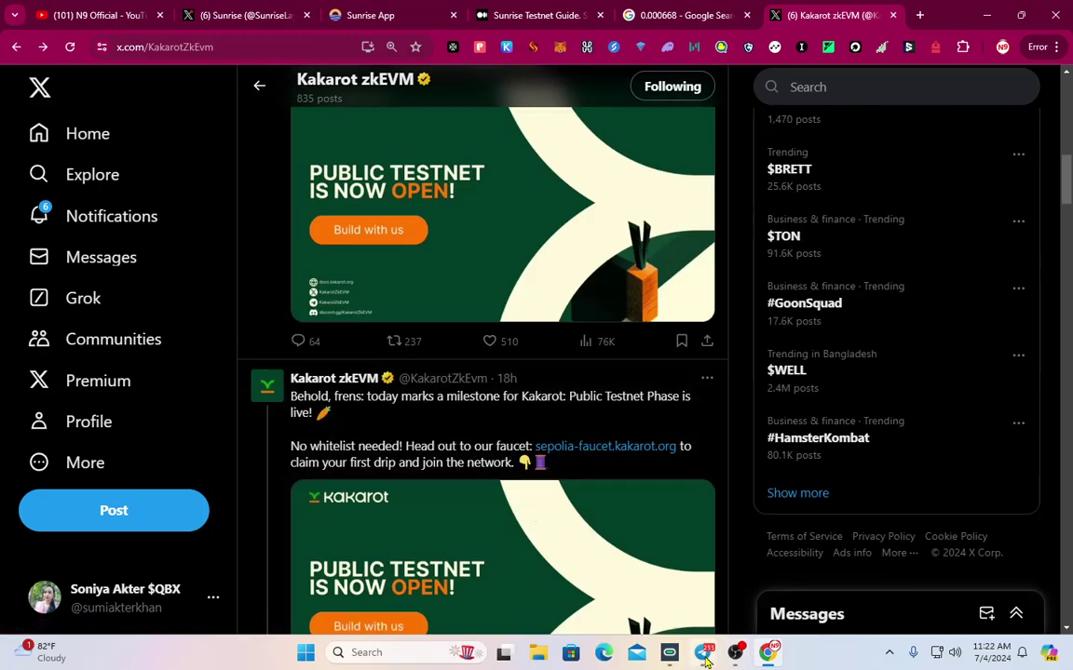
{"action": "left_click", "coordinate": [702, 651]}
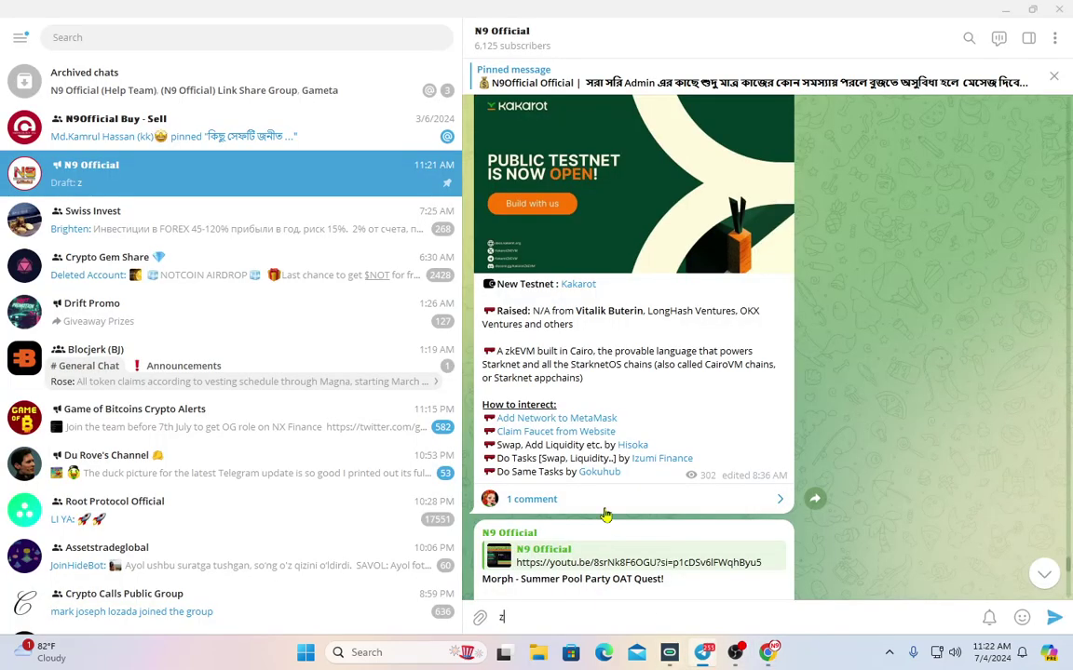
Copy the post's Add Network to MetaMask link and load it in a new Chrome tab
{"action": "right_click", "coordinate": [593, 424]}
{"action": "left_click", "coordinate": [731, 372]}
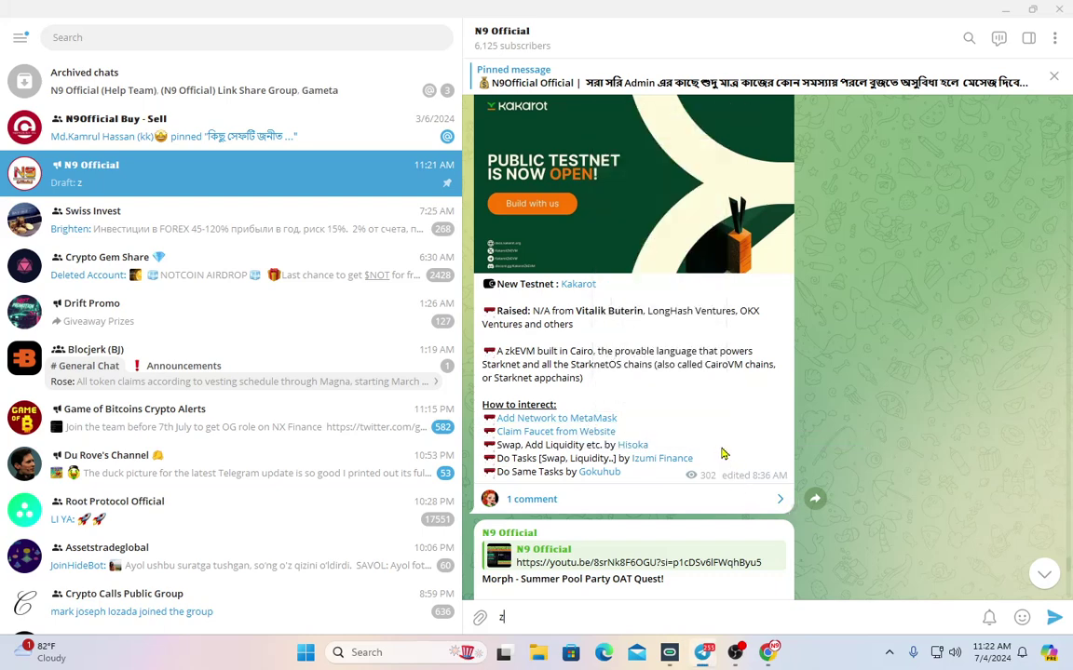
{"action": "right_click", "coordinate": [600, 430]}
{"action": "key", "text": "Escape"}
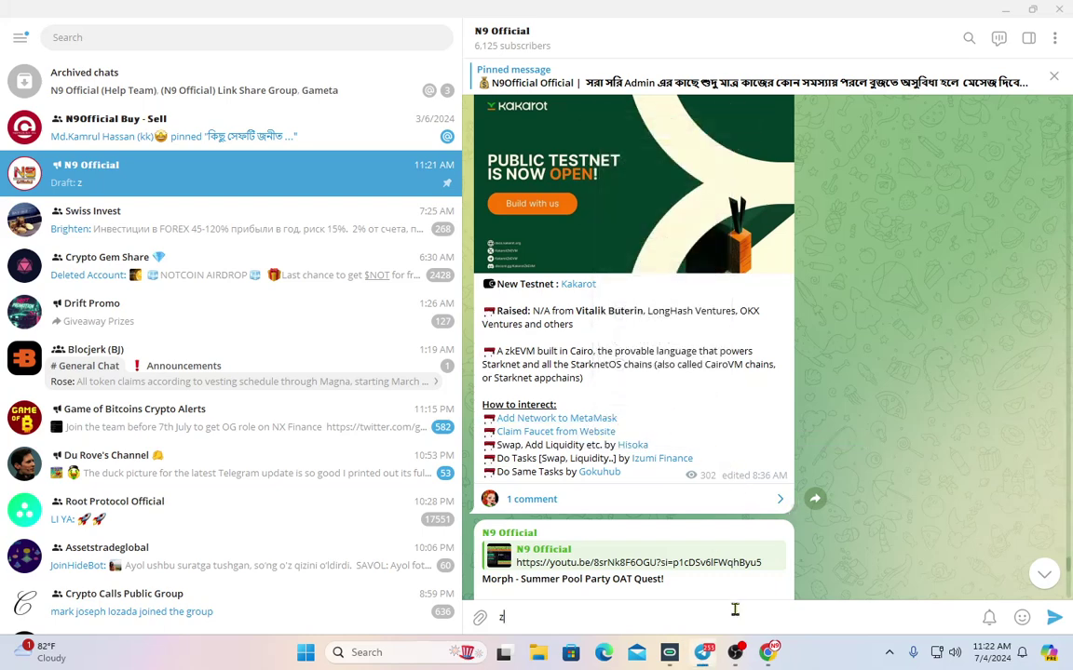
{"action": "key", "text": "alt+Tab"}
{"action": "left_click", "coordinate": [919, 15]}
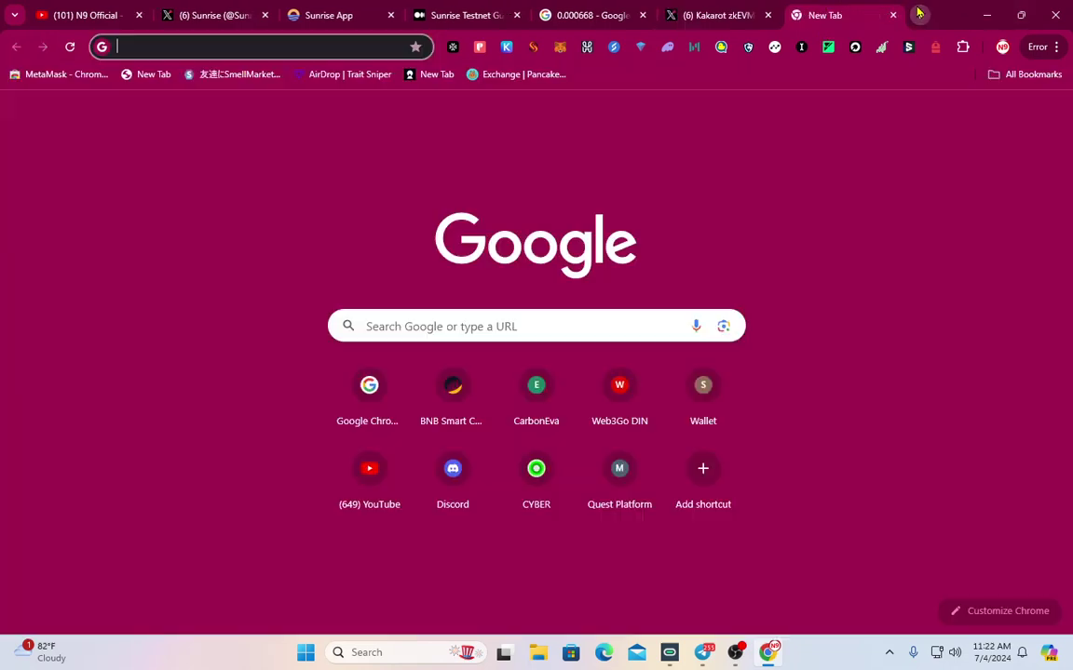
{"action": "type", "text": "https://docs.kakarot.org/#adding-kakarot-sepolia-to-metamask"}
{"action": "key", "text": "Return"}
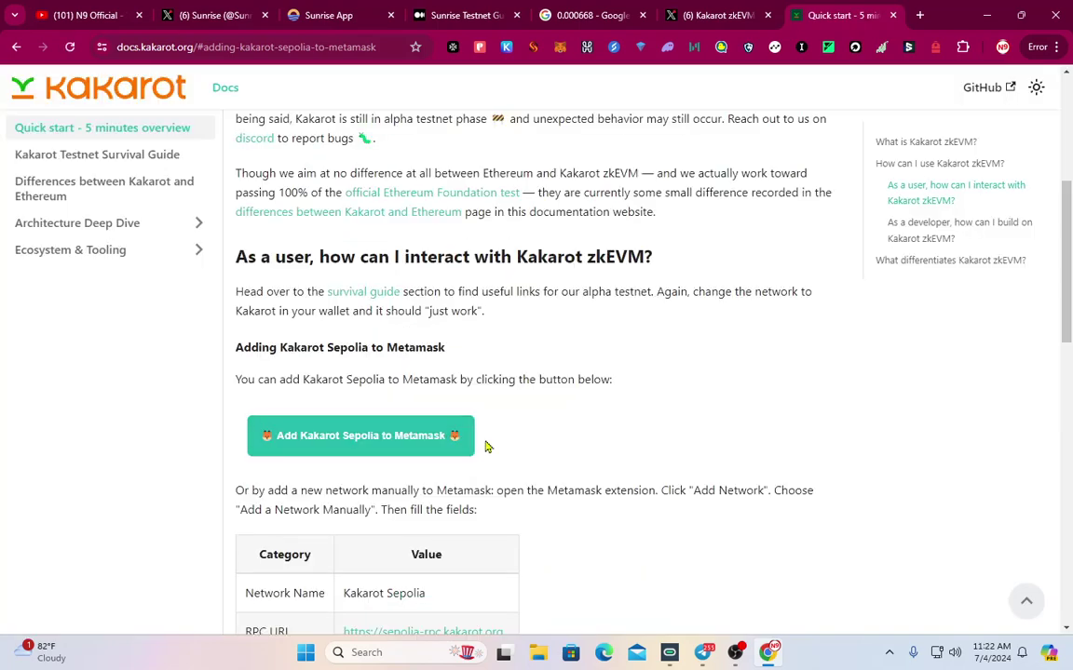
Add Kakarot Sepolia to MetaMask from the docs, approve it and switch to it
{"action": "left_click", "coordinate": [381, 438]}
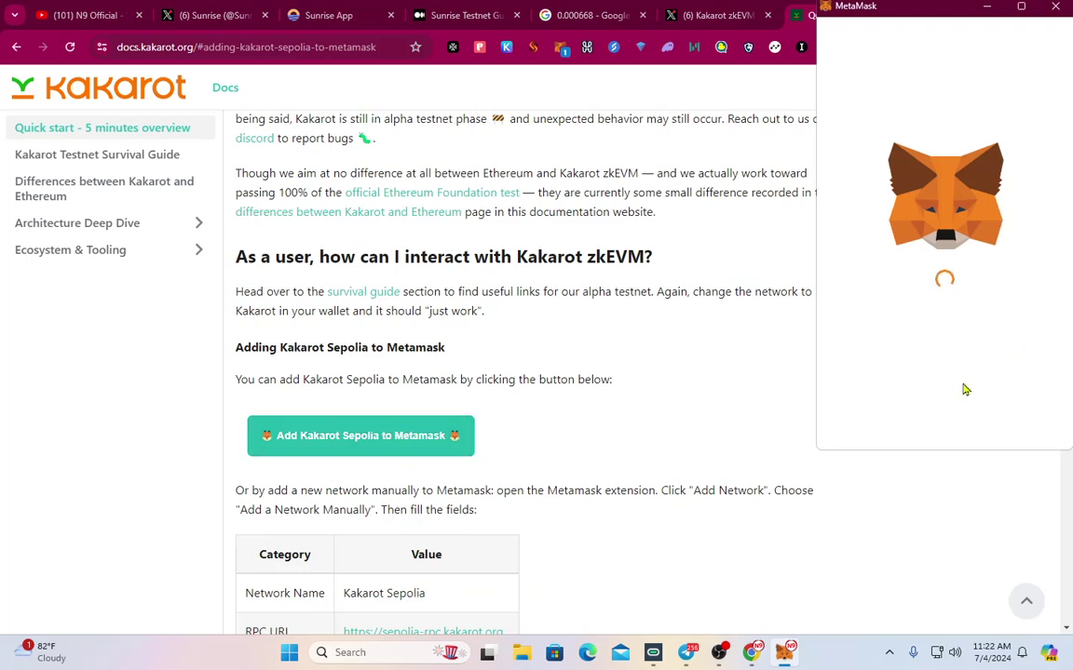
{"action": "left_click", "coordinate": [1015, 434]}
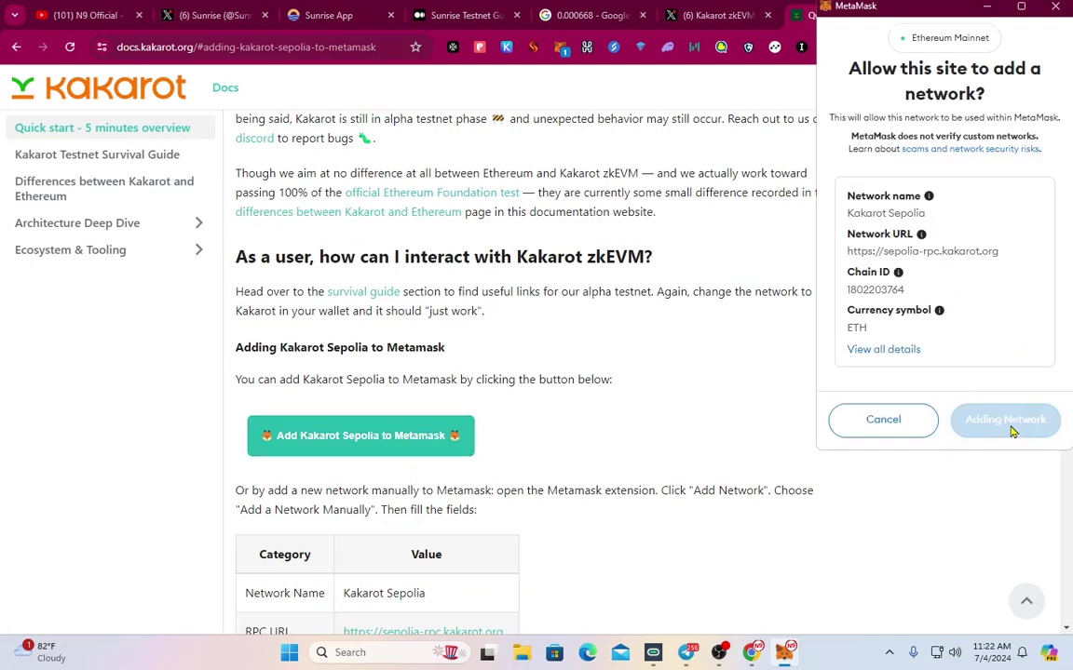
{"action": "left_click", "coordinate": [1011, 429]}
Check MetaMask's network list for Kakarot Sepolia, then return to Telegram
{"action": "left_click", "coordinate": [559, 48]}
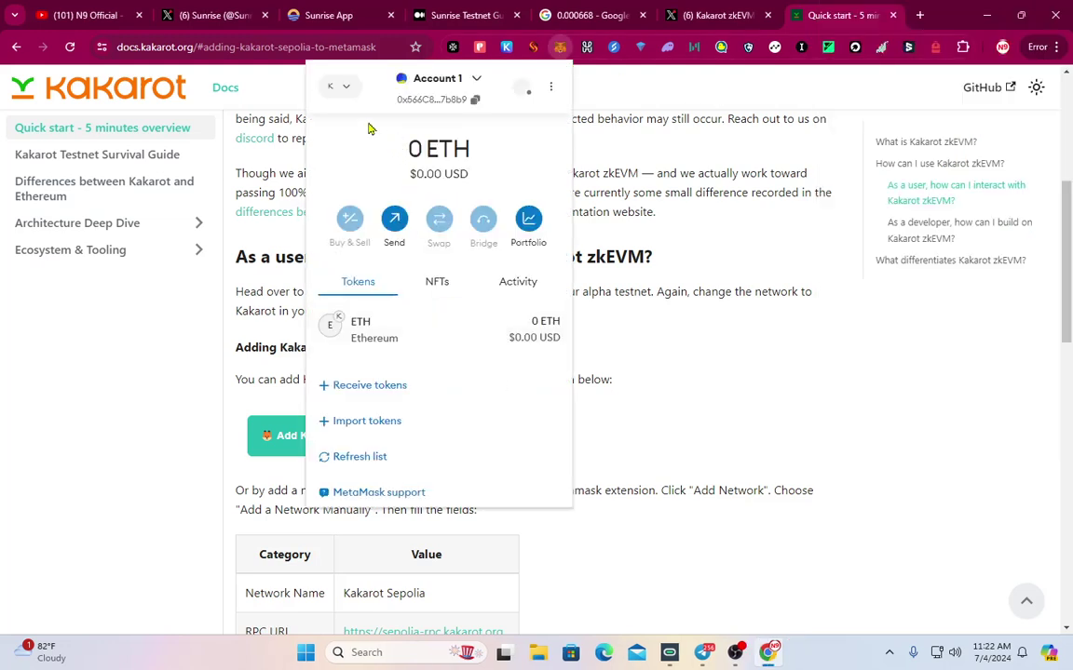
{"action": "left_click", "coordinate": [337, 87]}
{"action": "scroll", "coordinate": [456, 270], "scroll_direction": "down", "scroll_amount": 5}
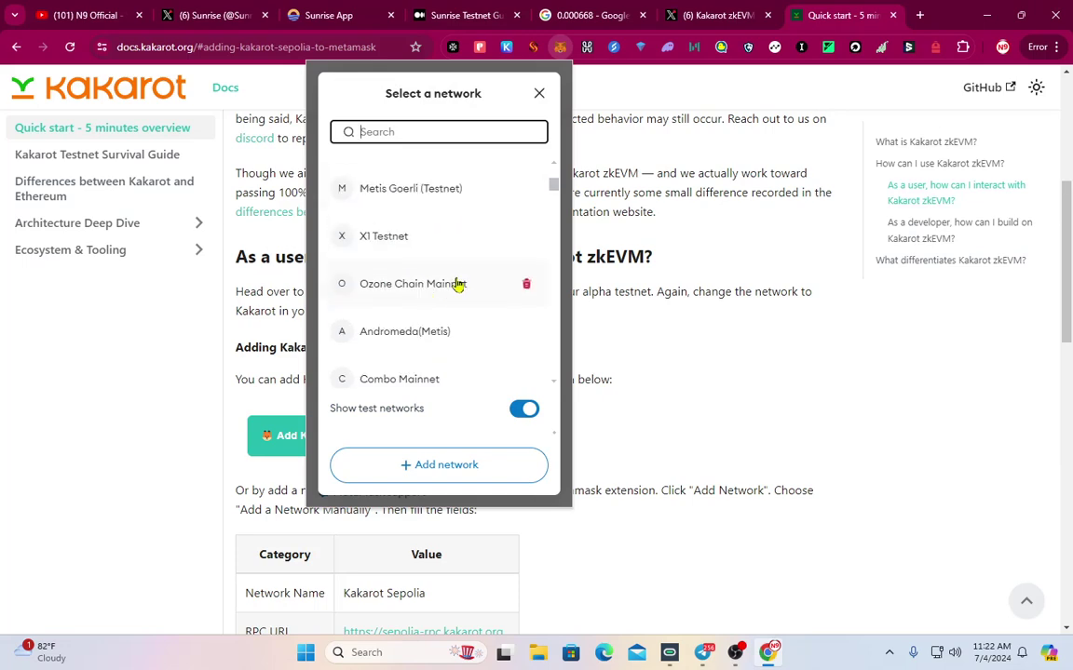
{"action": "scroll", "coordinate": [447, 317], "scroll_direction": "down", "scroll_amount": 8}
{"action": "left_click", "coordinate": [538, 93]}
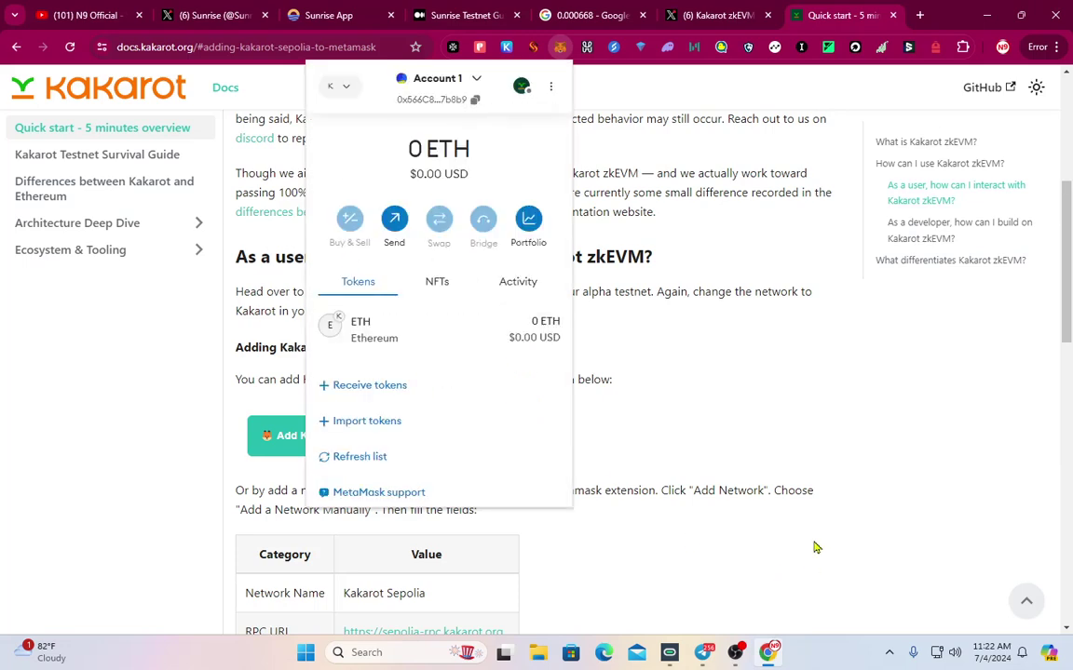
{"action": "key", "text": "alt+Tab"}
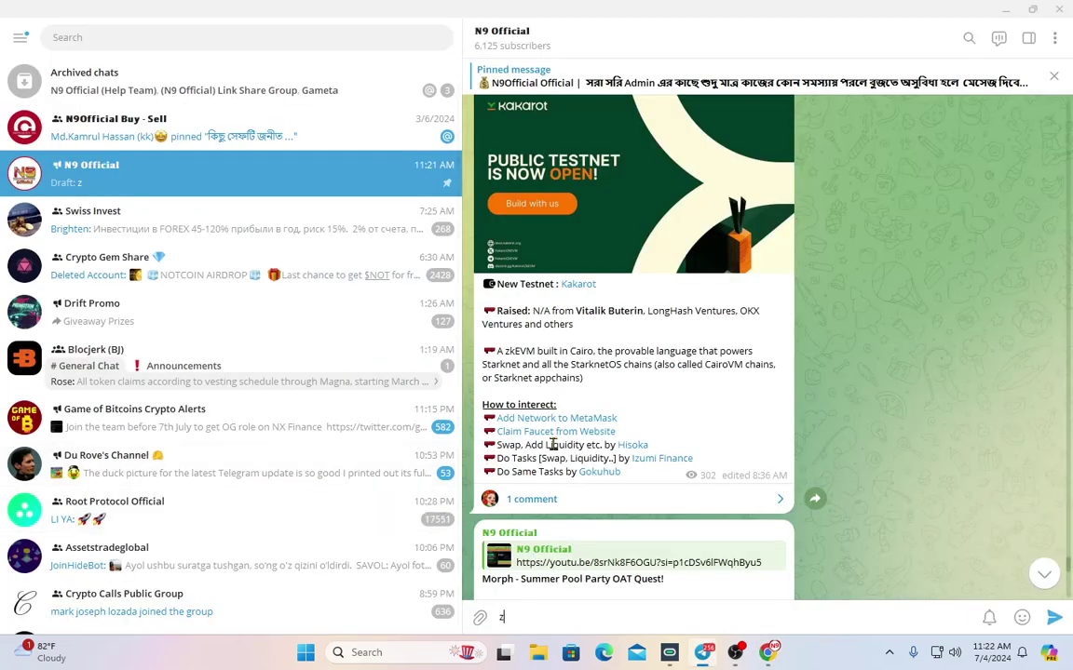
Copy the Claim Faucet link and load the Kakarot faucet in a new tab
{"action": "right_click", "coordinate": [555, 441]}
{"action": "key", "text": "Escape"}
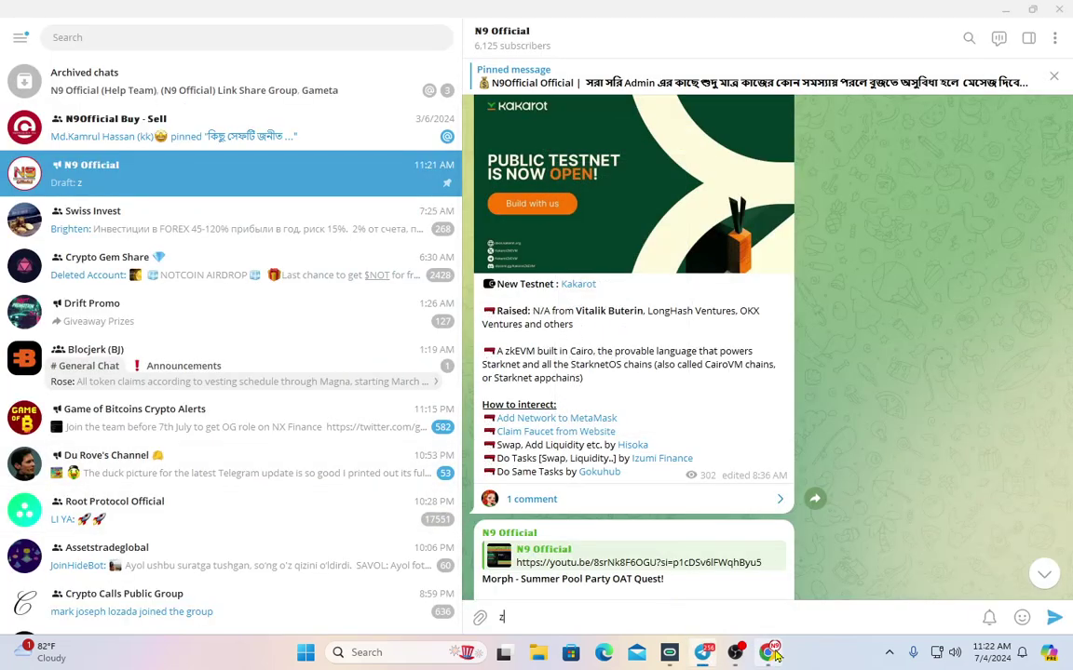
{"action": "key", "text": "alt+Tab"}
{"action": "left_click", "coordinate": [918, 15]}
{"action": "type", "text": "https://sepolia-faucet.kakarot.org"}
{"action": "key", "text": "Return"}
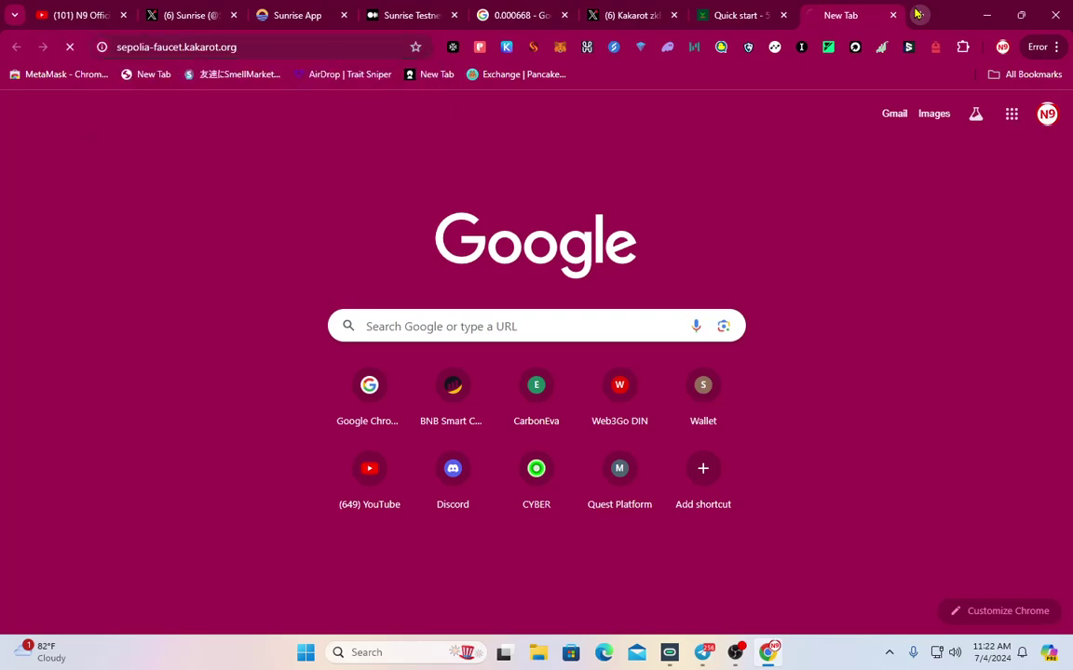
Copy the MetaMask wallet address and connect MetaMask to the faucet
{"action": "left_click", "coordinate": [560, 46]}
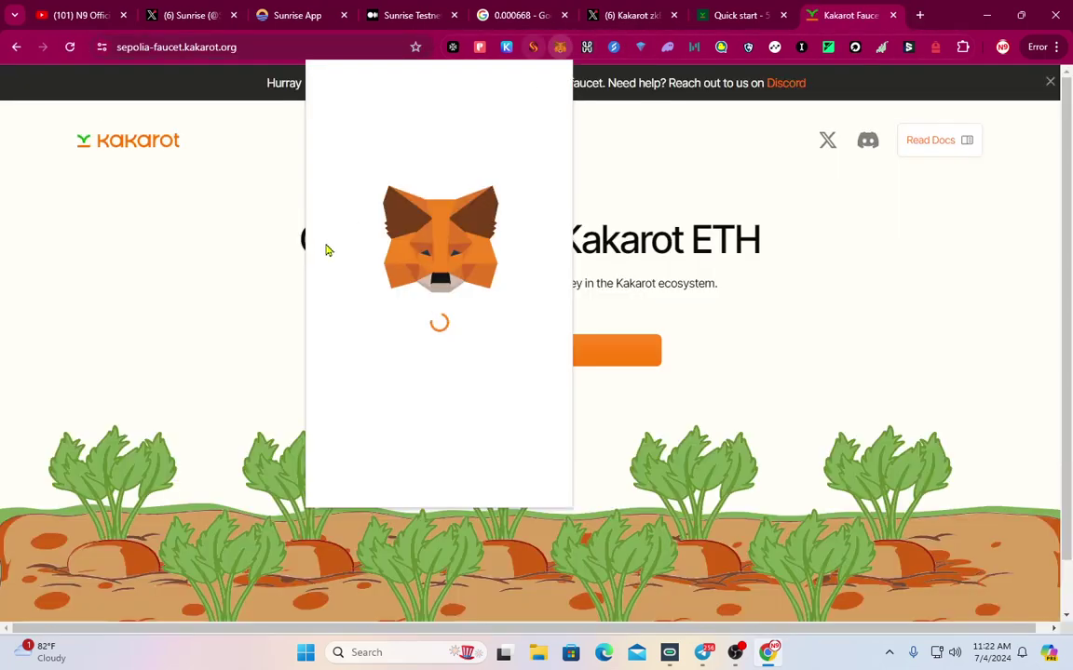
{"action": "left_click", "coordinate": [414, 98]}
{"action": "left_click", "coordinate": [806, 264]}
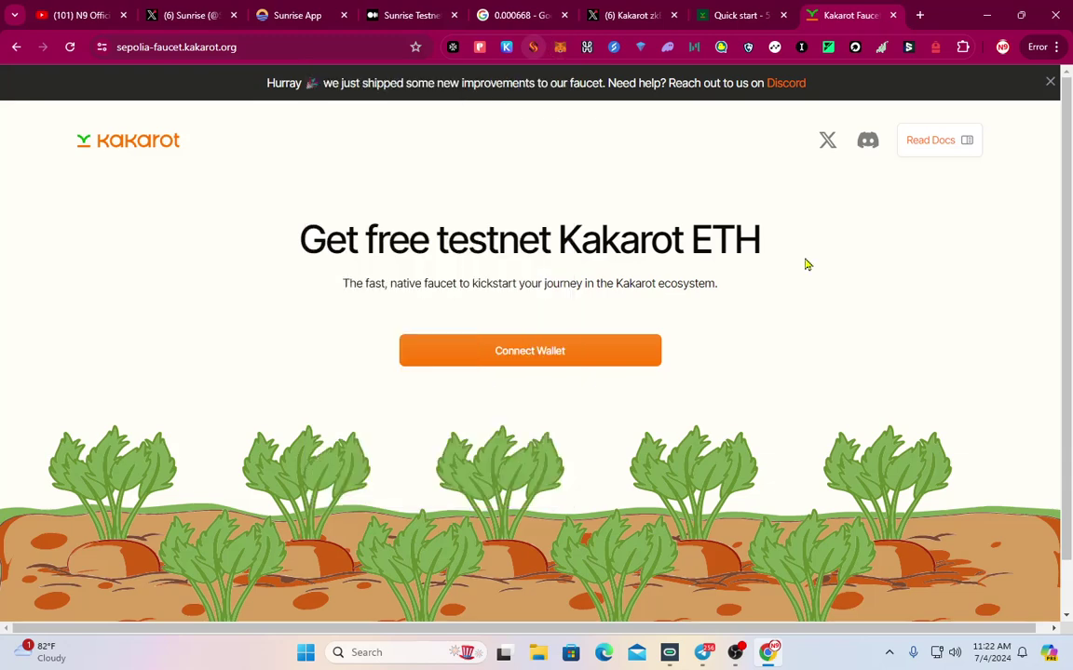
{"action": "left_click", "coordinate": [556, 346]}
{"action": "left_click", "coordinate": [298, 220]}
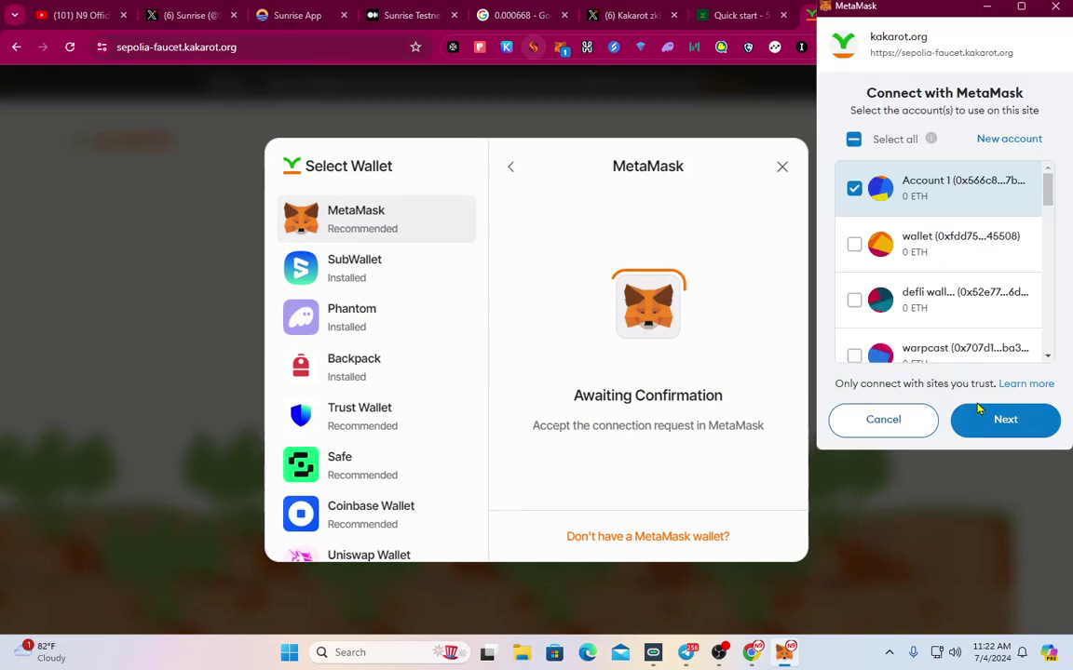
{"action": "left_click", "coordinate": [1004, 419]}
{"action": "left_click", "coordinate": [1005, 419]}
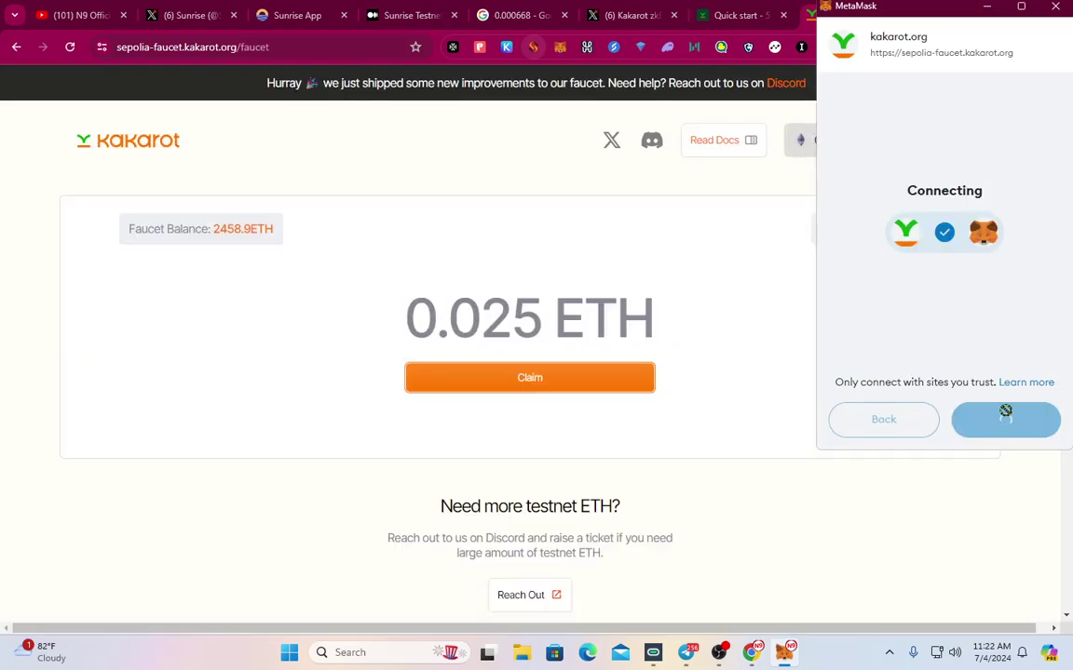
Claim the 0.025 testnet ETH from the faucet, then return to Telegram
{"action": "left_click", "coordinate": [577, 384]}
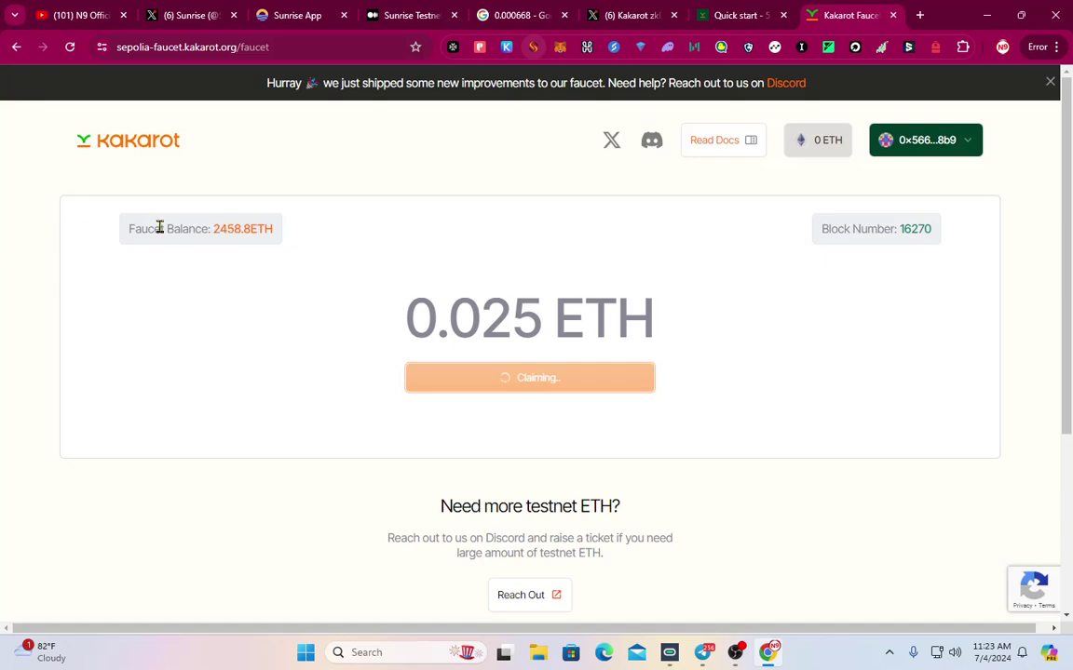
{"action": "left_click_drag", "start_coordinate": [195, 229], "coordinate": [378, 232]}
{"action": "left_click", "coordinate": [369, 264]}
{"action": "key", "text": "alt+Tab"}
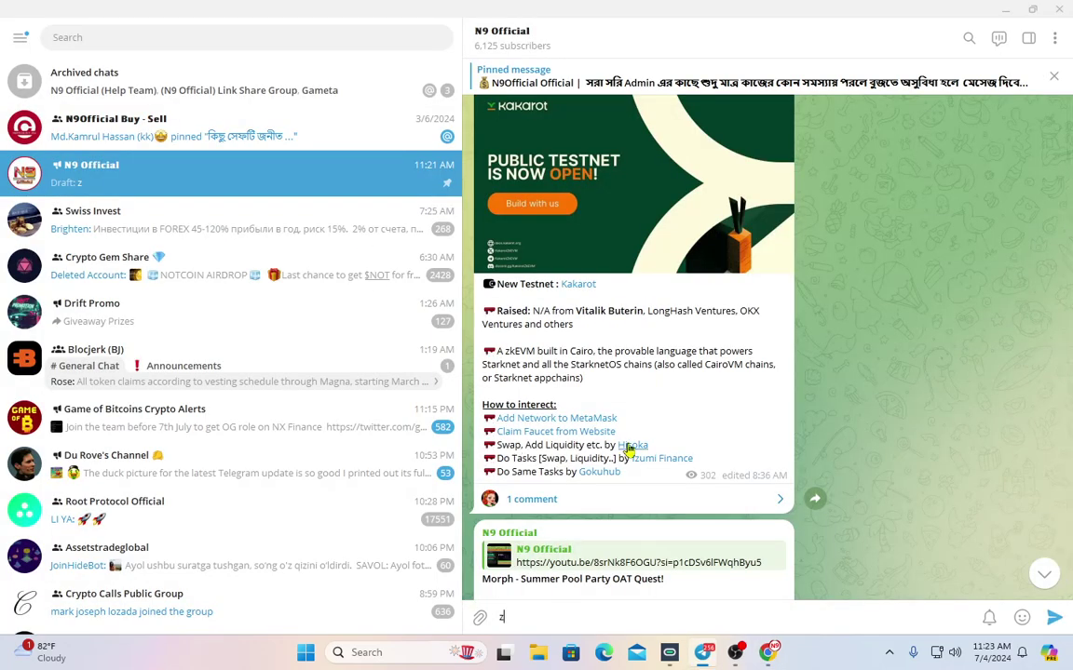
Review the Kakarot post's task list and load the Hisoka swap page in a new tab
{"action": "left_click_drag", "start_coordinate": [596, 448], "coordinate": [631, 485]}
{"action": "left_click", "coordinate": [631, 485]}
{"action": "left_click_drag", "start_coordinate": [574, 453], "coordinate": [632, 479]}
{"action": "left_click", "coordinate": [628, 448]}
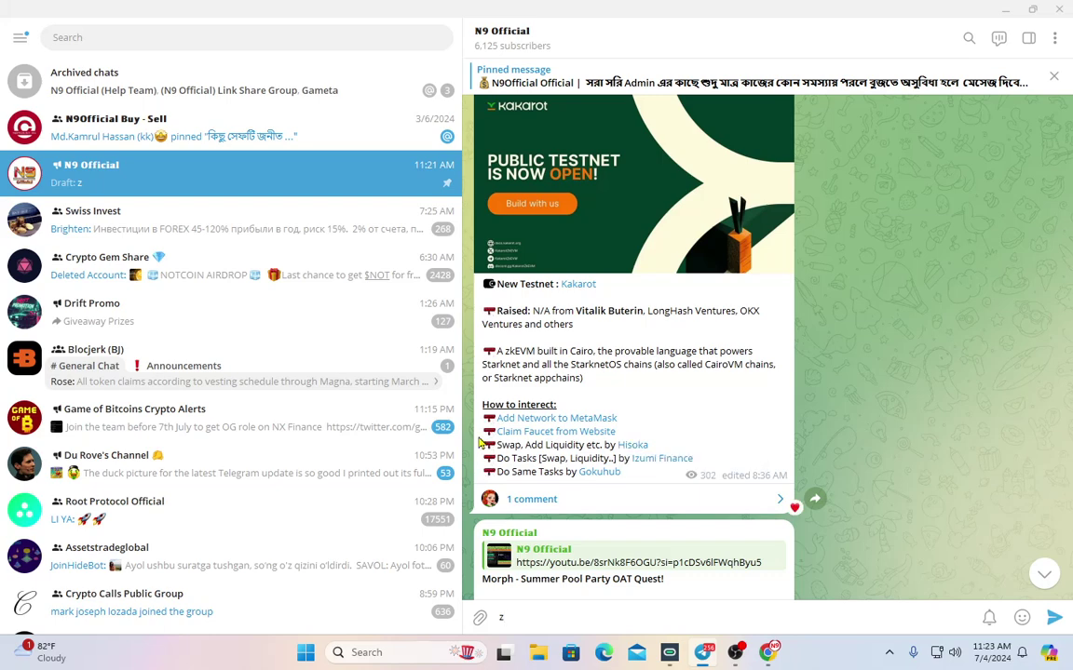
{"action": "right_click", "coordinate": [628, 448]}
{"action": "key", "text": "Escape"}
{"action": "left_click", "coordinate": [765, 654]}
{"action": "left_click", "coordinate": [920, 13]}
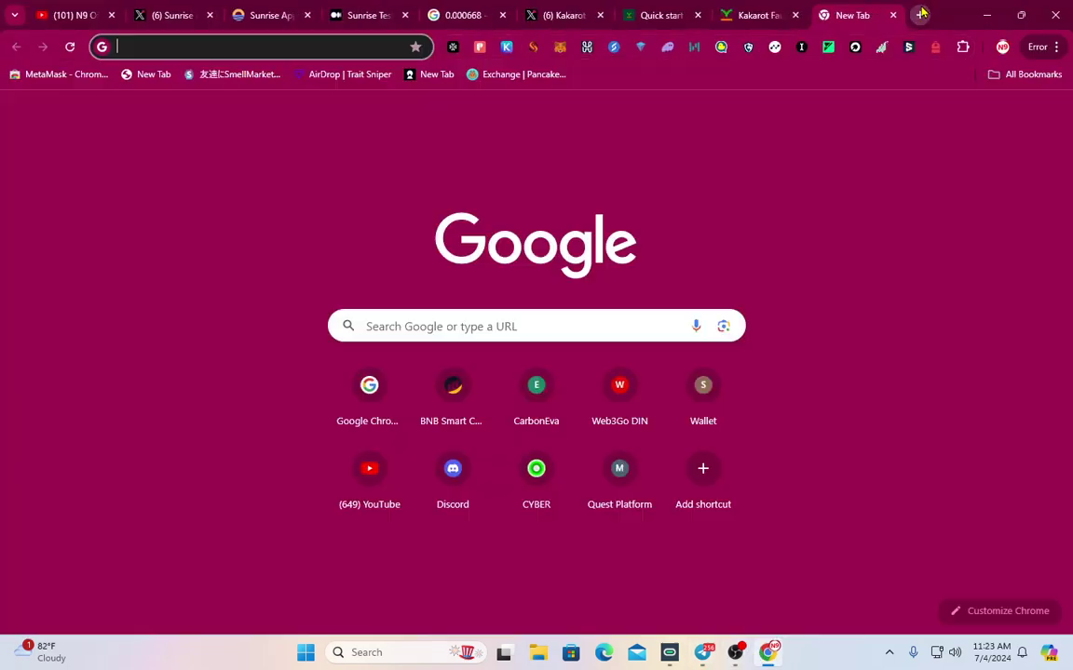
{"action": "type", "text": "http://app.hisoka.finance/swap"}
{"action": "key", "text": "Return"}
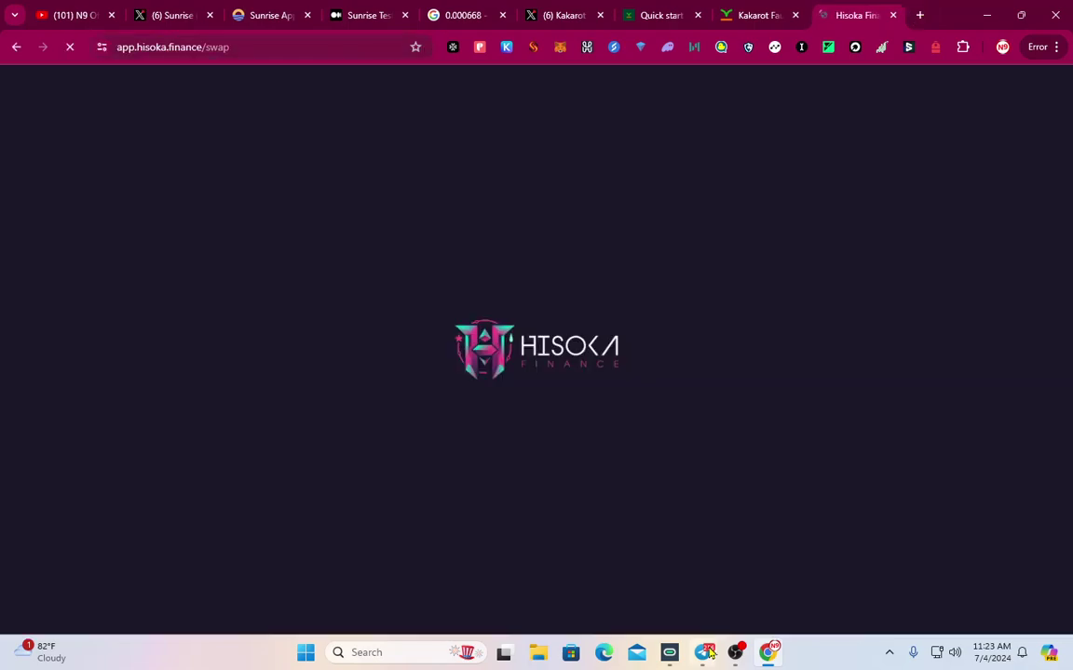
Copy the iZUMi Finance link from Telegram and load it in a new tab
{"action": "key", "text": "alt+Tab"}
{"action": "right_click", "coordinate": [673, 445]}
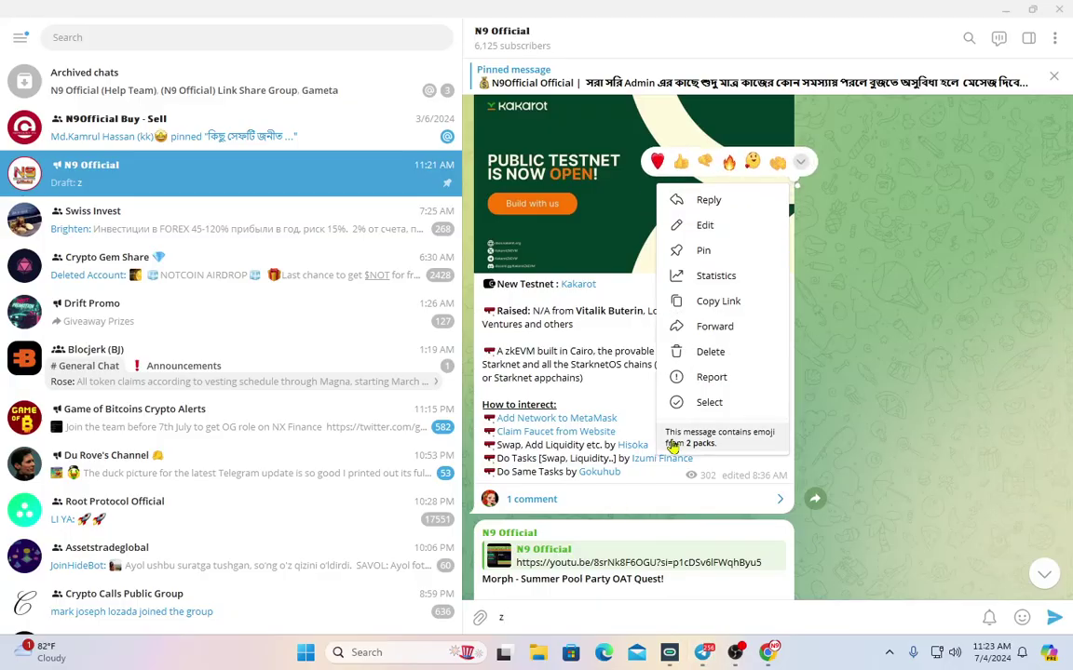
{"action": "left_click", "coordinate": [745, 299]}
{"action": "left_click", "coordinate": [768, 653]}
{"action": "left_click", "coordinate": [917, 15]}
{"action": "key", "text": "ctrl+v"}
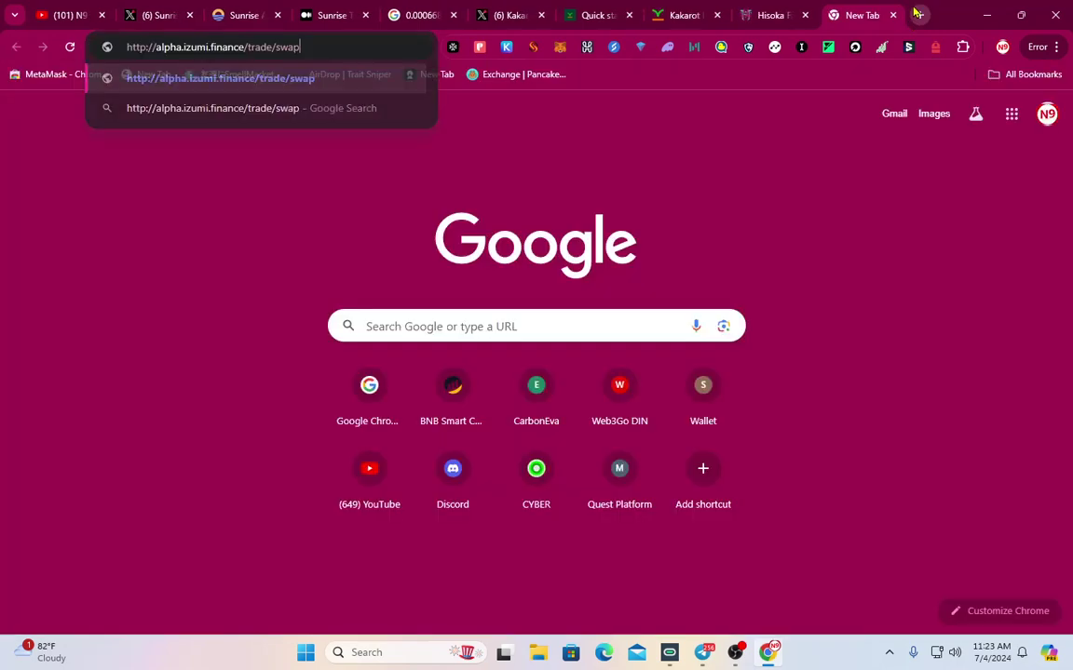
{"action": "key", "text": "Return"}
Copy the GokuHub link from Telegram and load the GokuHub home page
{"action": "key", "text": "alt+Tab"}
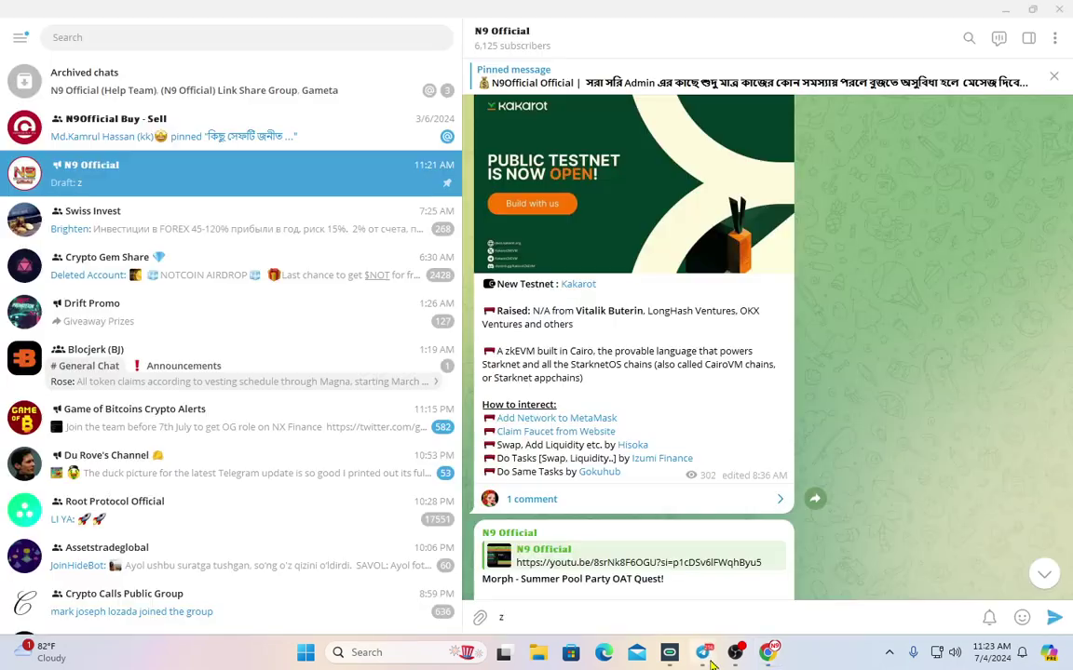
{"action": "right_click", "coordinate": [596, 481]}
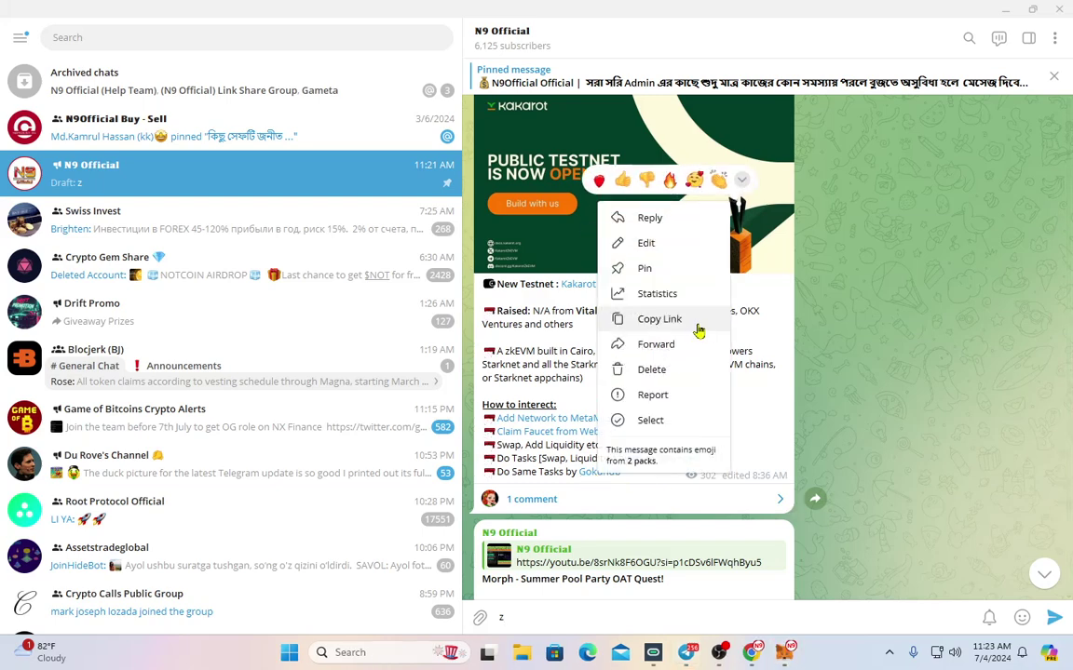
{"action": "left_click", "coordinate": [694, 318]}
{"action": "key", "text": "alt+Tab"}
{"action": "left_click", "coordinate": [919, 15]}
{"action": "key", "text": "ctrl+v"}
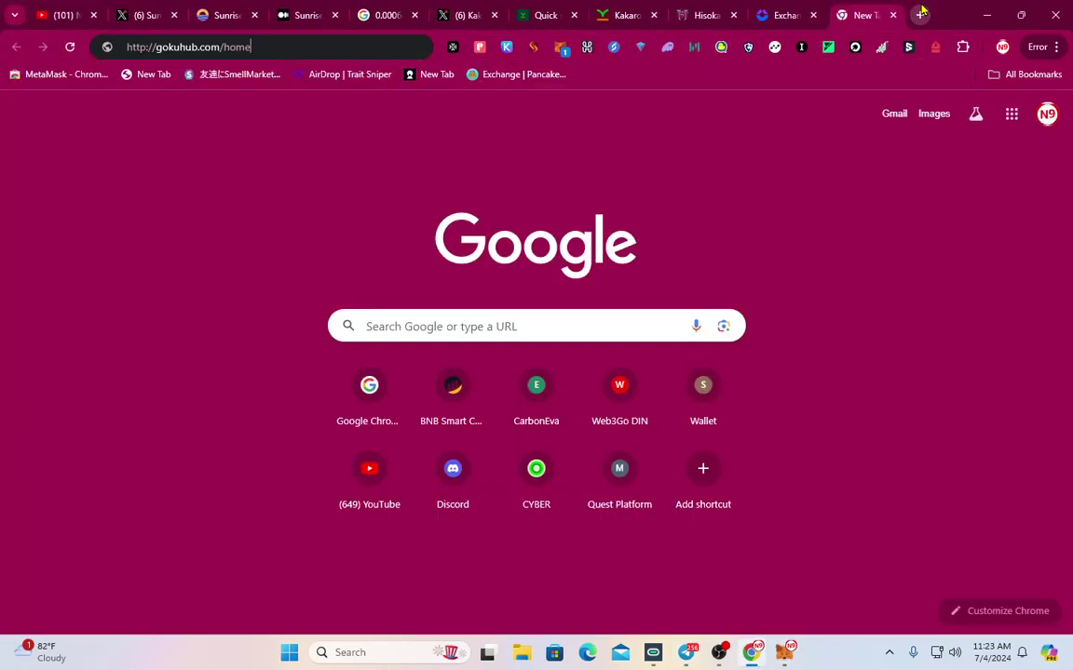
{"action": "key", "text": "Return"}
Decline MetaMask's request to add the Bera bArtio testnet, then return to the faucet tab
{"action": "left_click", "coordinate": [784, 654]}
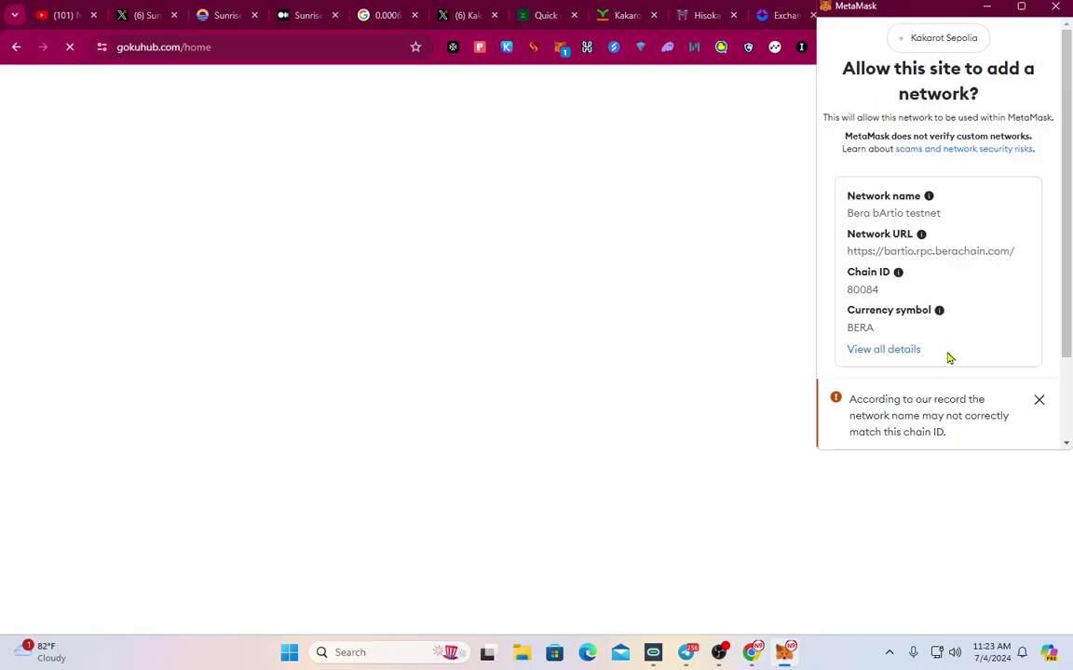
{"action": "left_click", "coordinate": [1037, 401]}
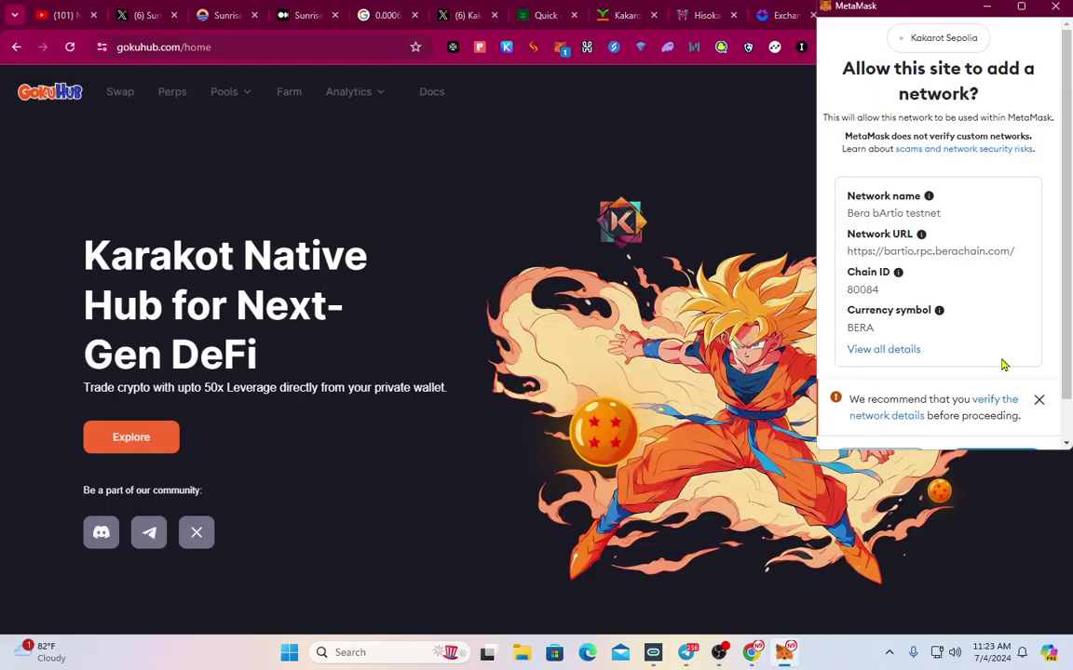
{"action": "scroll", "coordinate": [968, 391], "scroll_direction": "down", "scroll_amount": 2}
{"action": "left_click", "coordinate": [903, 429]}
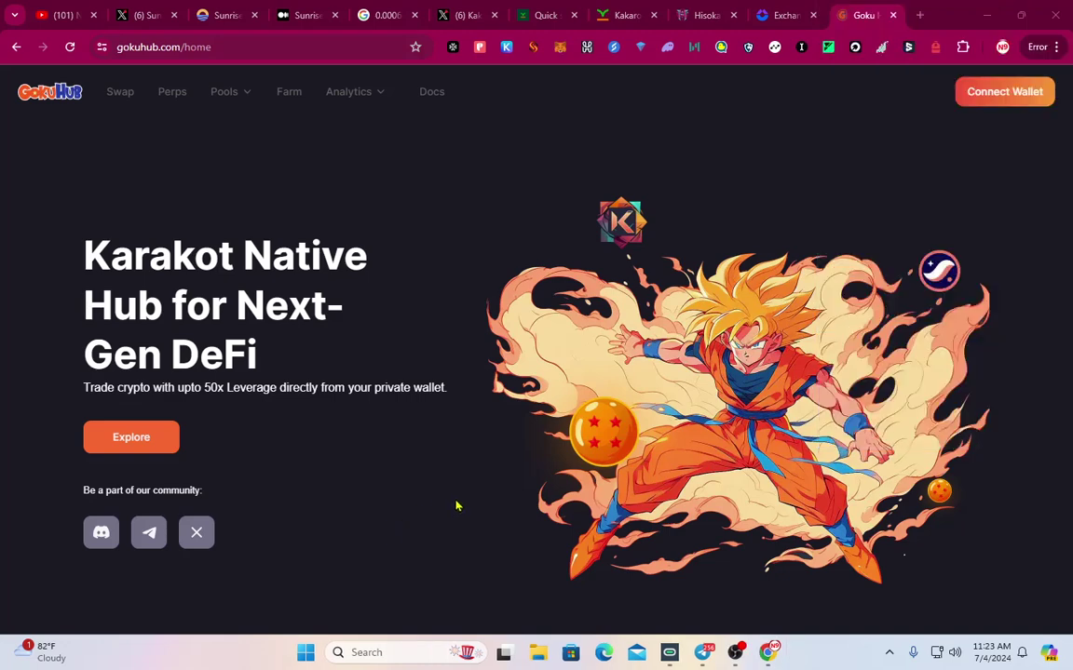
{"action": "left_click", "coordinate": [714, 8]}
{"action": "left_click", "coordinate": [540, 8]}
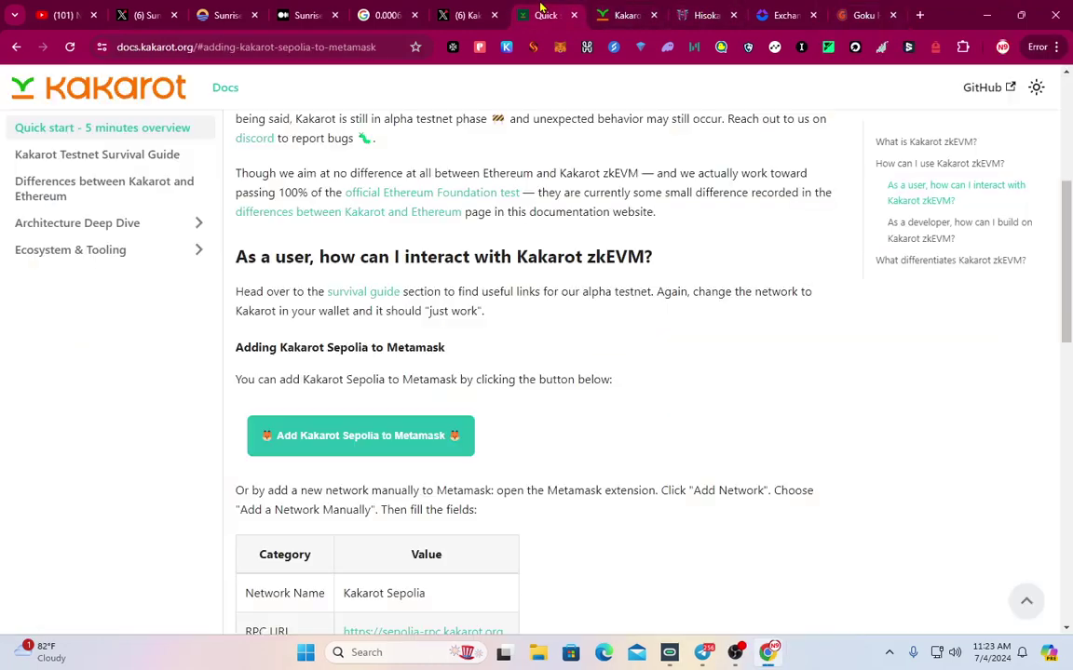
{"action": "left_click", "coordinate": [596, 12]}
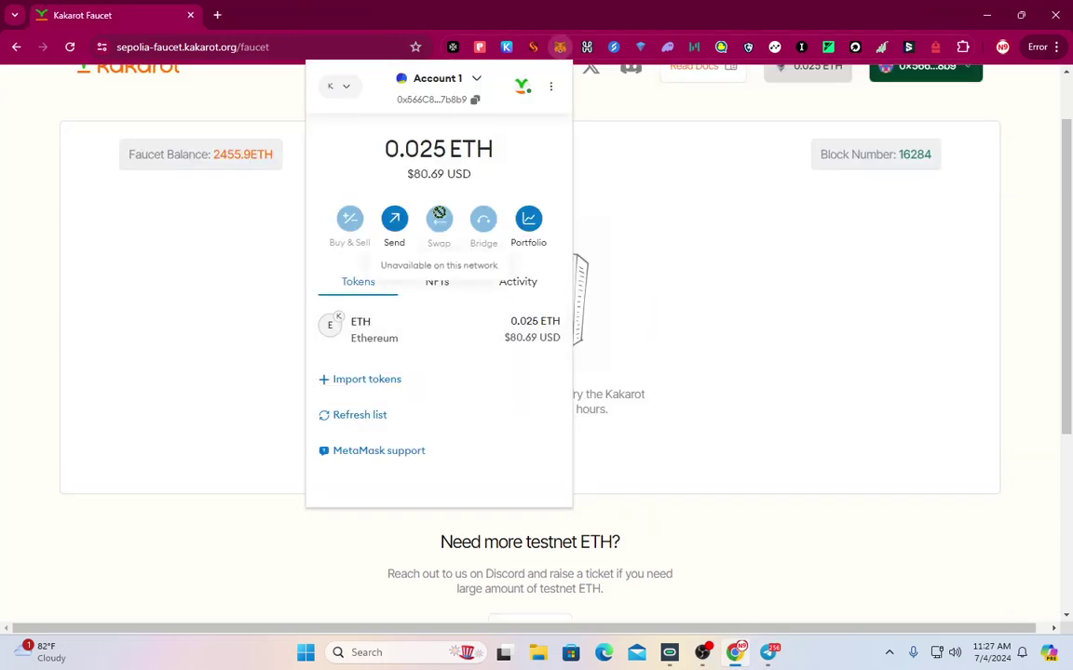
Confirm the wallet holds 0.025 ETH and the faucet shows its cooldown
{"action": "left_click", "coordinate": [614, 211]}
{"action": "scroll", "coordinate": [332, 341], "scroll_direction": "up", "scroll_amount": 2}
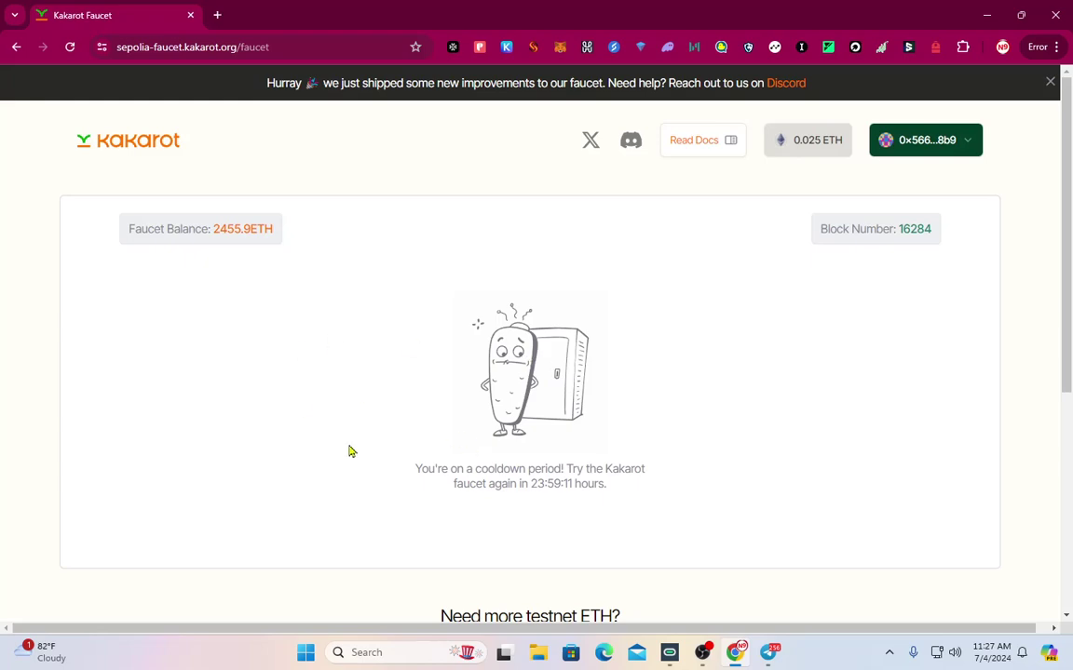
{"action": "scroll", "coordinate": [350, 452], "scroll_direction": "down", "scroll_amount": 2}
{"action": "left_click", "coordinate": [767, 652]}
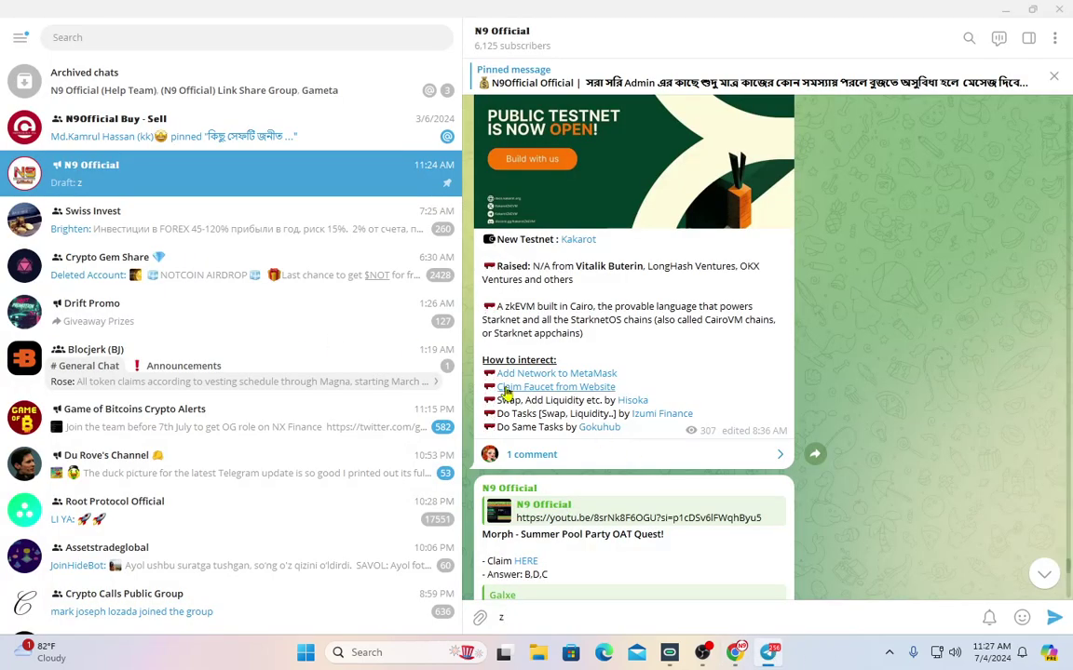
Copy the Hisoka link from Telegram into a fresh browser tab
{"action": "right_click", "coordinate": [632, 403]}
{"action": "left_click", "coordinate": [694, 245]}
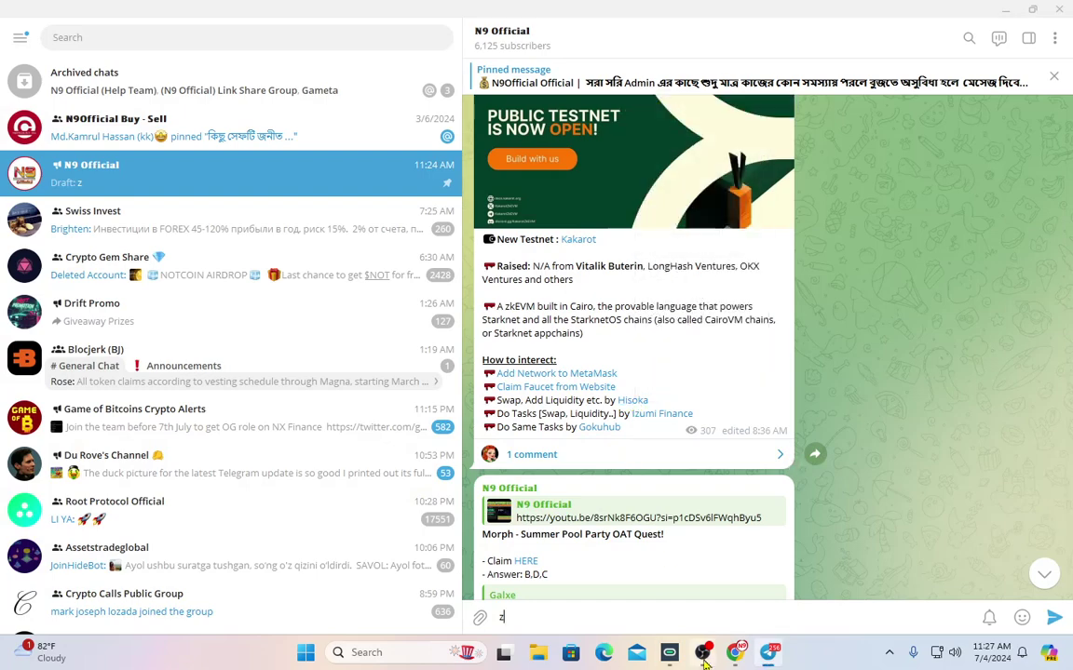
{"action": "left_click", "coordinate": [735, 655]}
{"action": "left_click", "coordinate": [215, 14]}
Load the Hisoka swap page and connect the MetaMask wallet
{"action": "key", "text": "ctrl+v"}
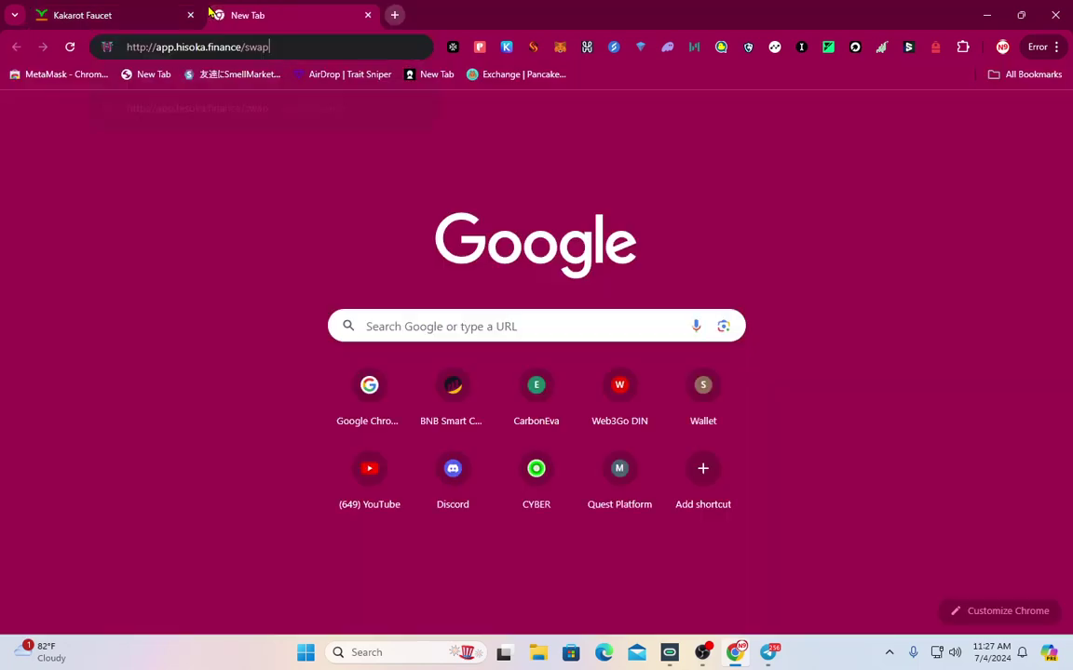
{"action": "key", "text": "Return"}
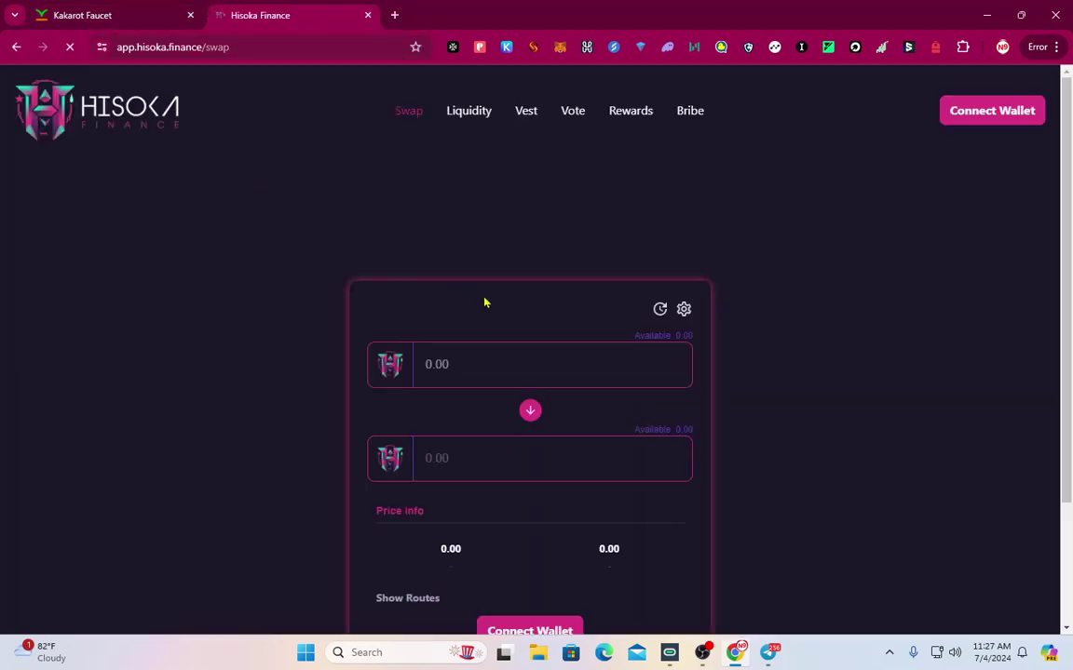
{"action": "left_click", "coordinate": [969, 121]}
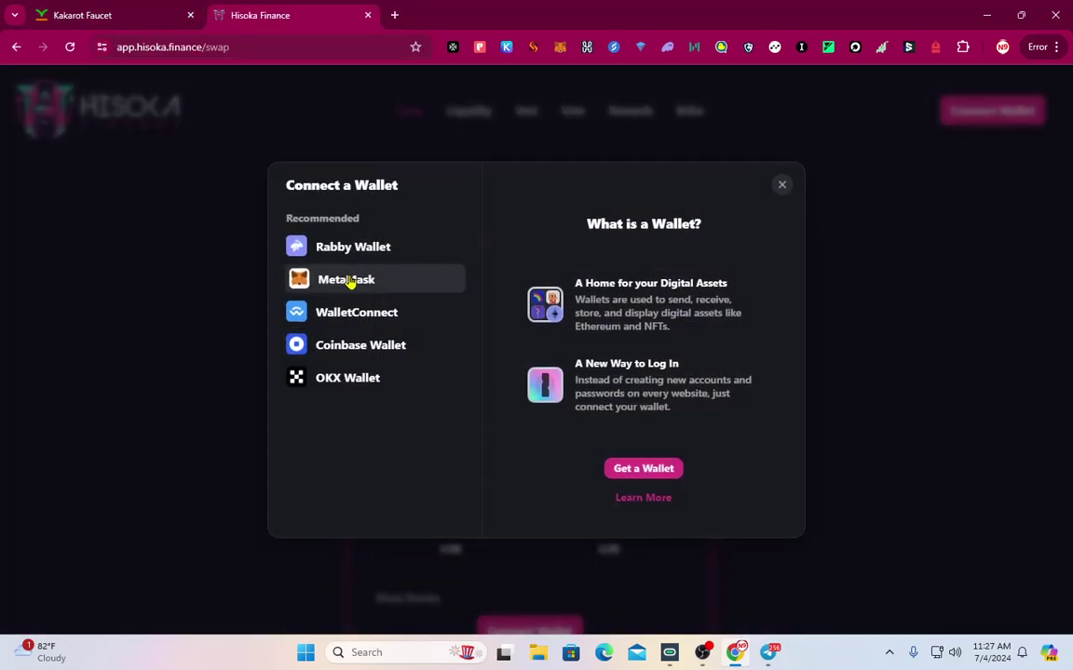
{"action": "left_click", "coordinate": [350, 282]}
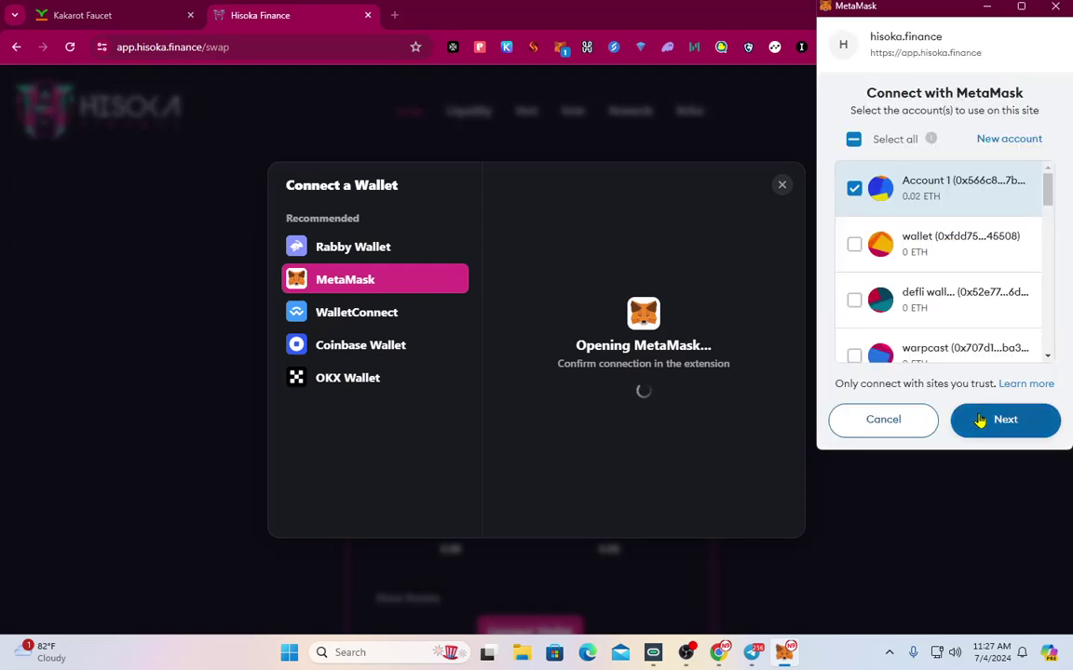
{"action": "left_click", "coordinate": [978, 416]}
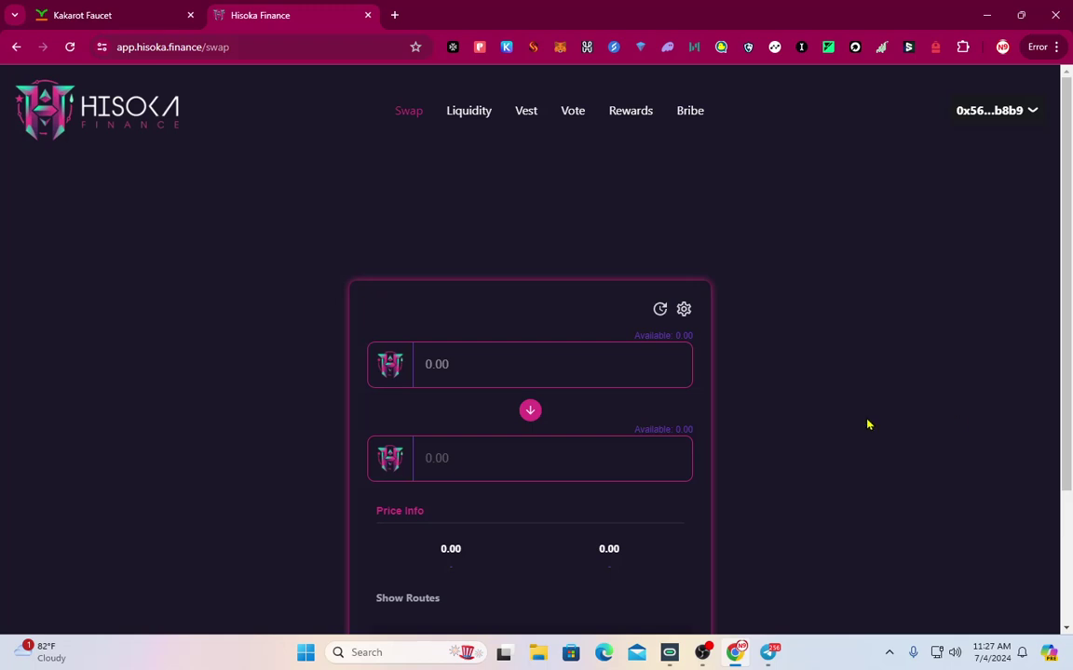
Zoom the page to 110% and enter 0.001 ETH as the swap amount
{"action": "scroll", "coordinate": [524, 354], "scroll_direction": "down", "scroll_amount": 2}
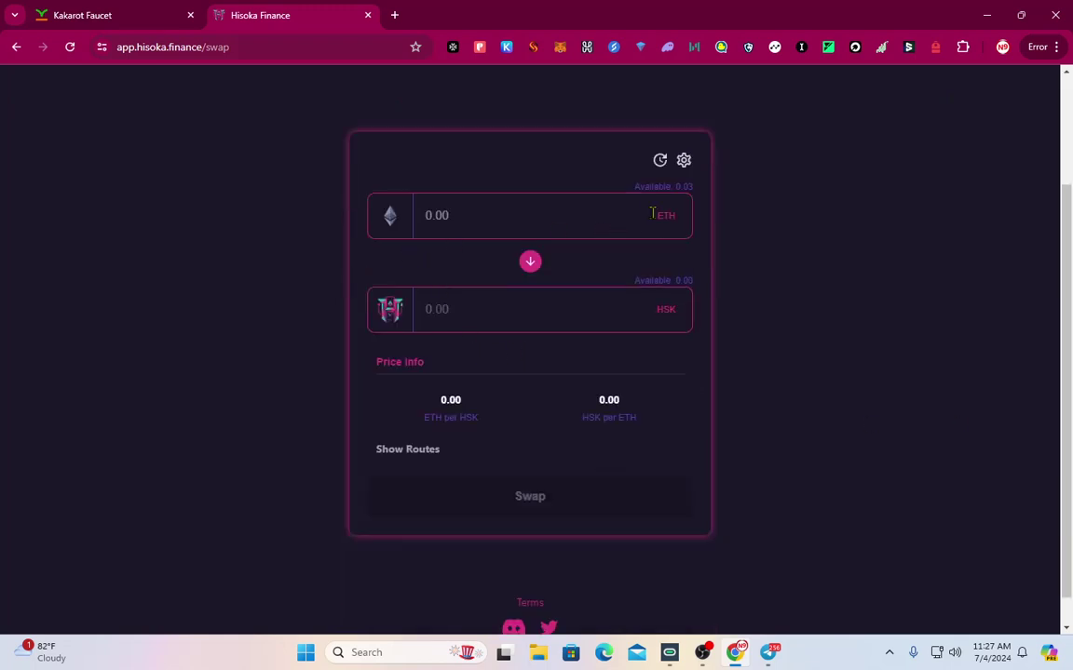
{"action": "key", "text": "ctrl+plus"}
{"action": "left_click", "coordinate": [630, 235]}
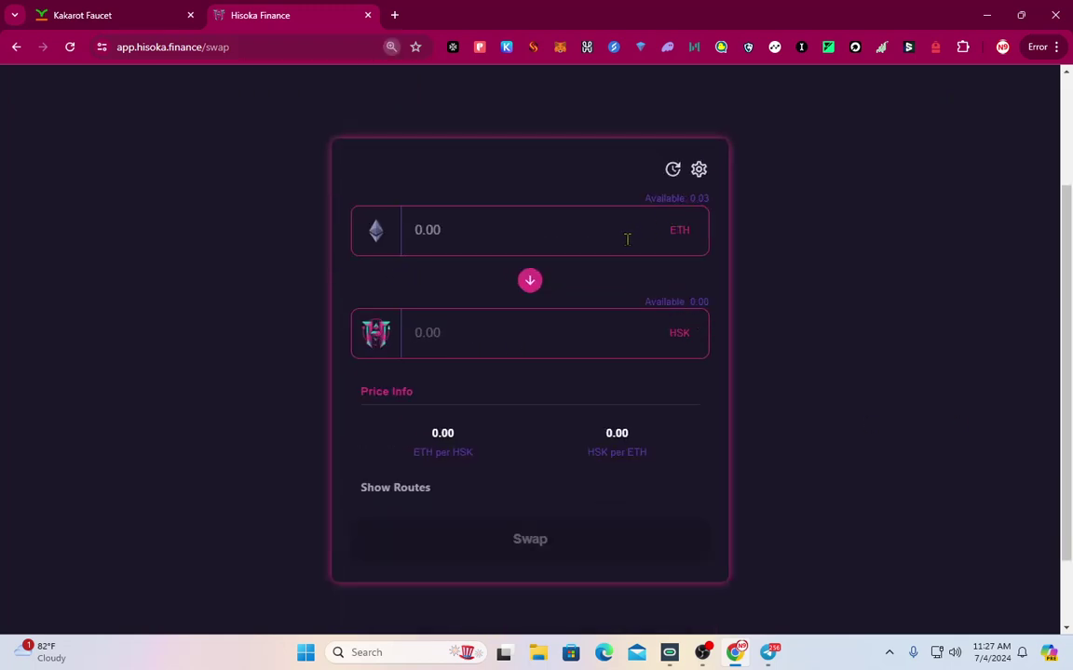
{"action": "type", "text": "0"}
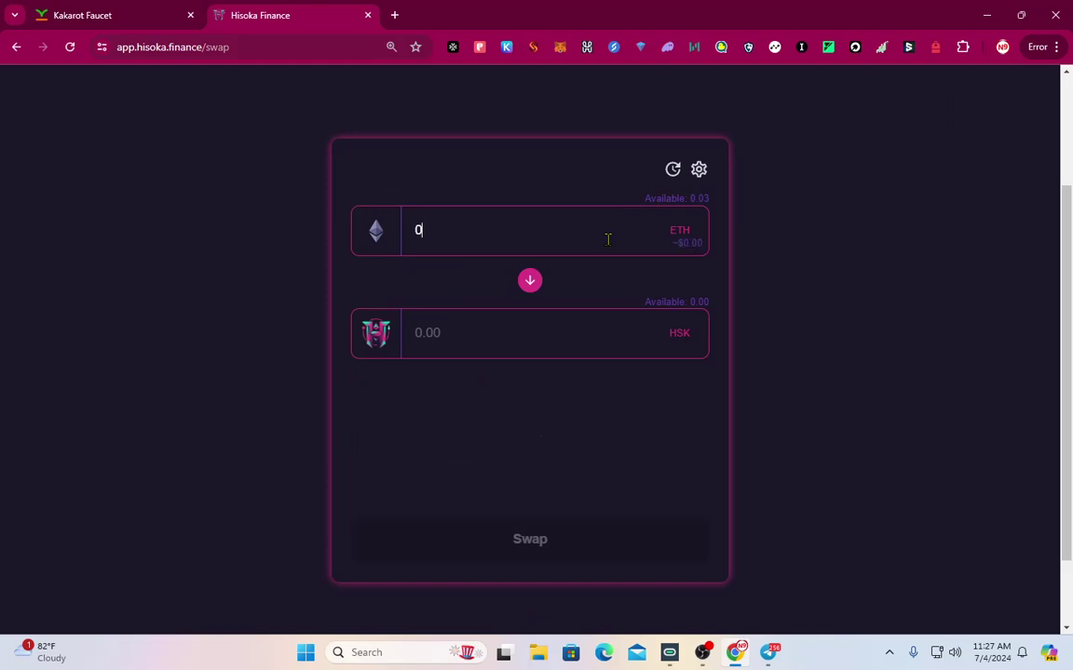
{"action": "type", "text": ".001"}
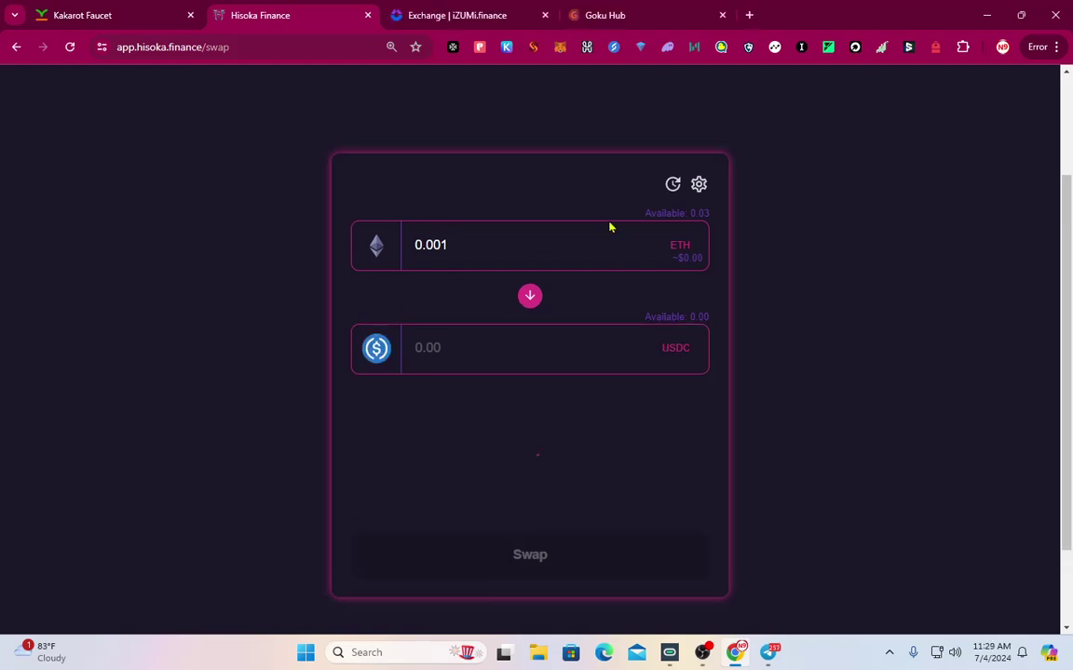
{"action": "left_click", "coordinate": [494, 13]}
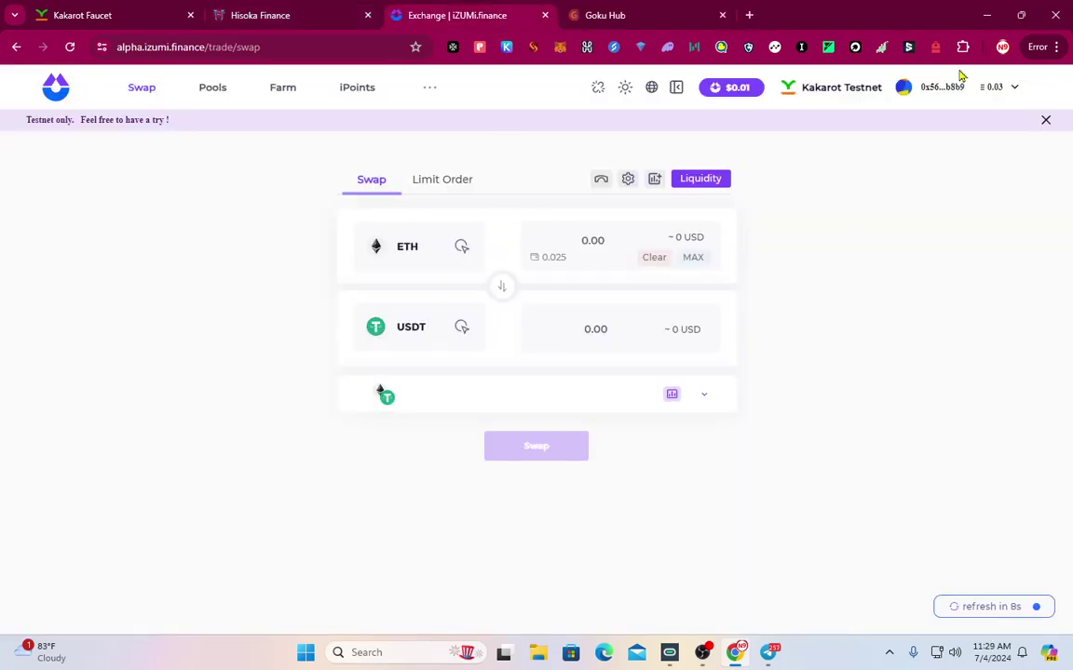
Keep iZUMi on Kakarot Testnet and enter the ETH amount to wrap
{"action": "left_click", "coordinate": [838, 88]}
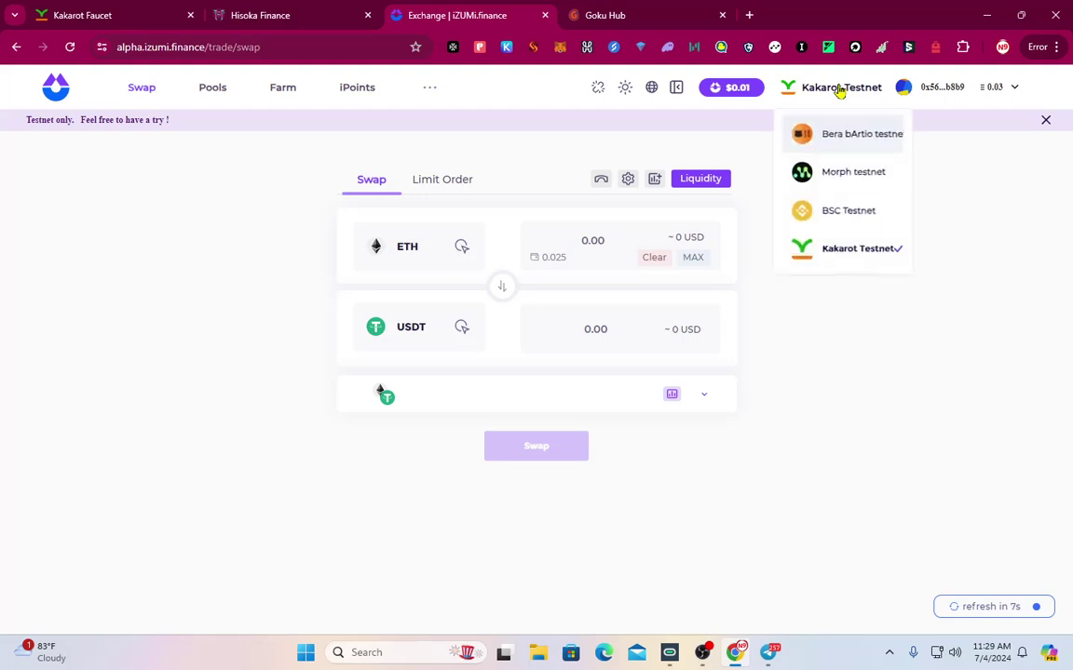
{"action": "left_click", "coordinate": [853, 257]}
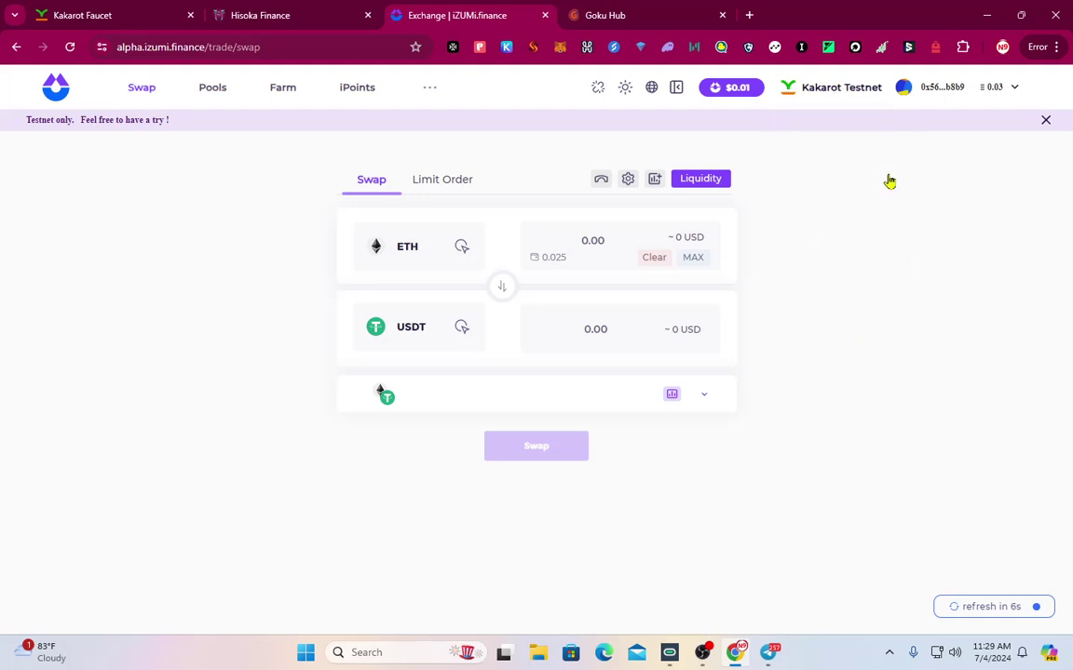
{"action": "left_click", "coordinate": [624, 243]}
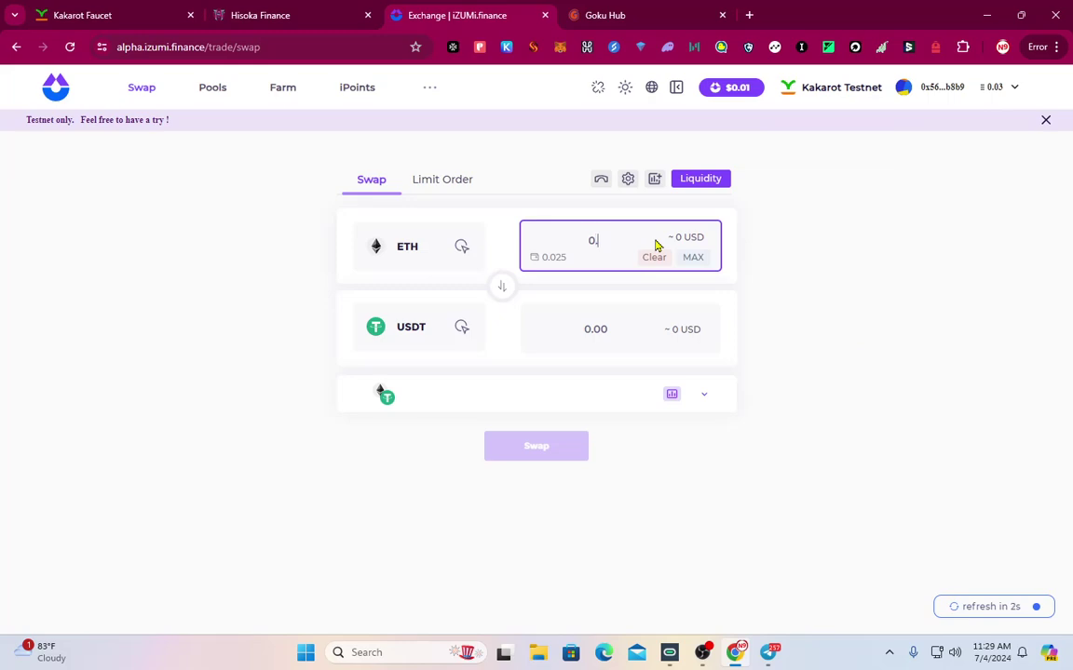
{"action": "type", "text": "0.00"}
{"action": "type", "text": "1000"}
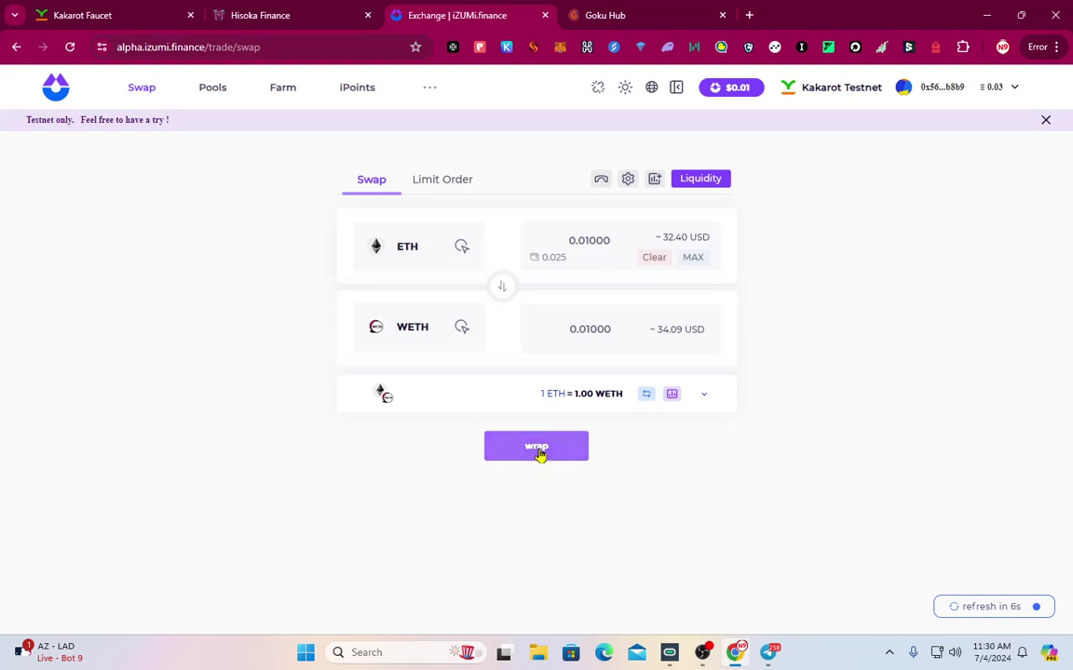
Wrap 0.01 ETH into WETH, confirm in MetaMask, then go to Liquidity
{"action": "left_click", "coordinate": [537, 448]}
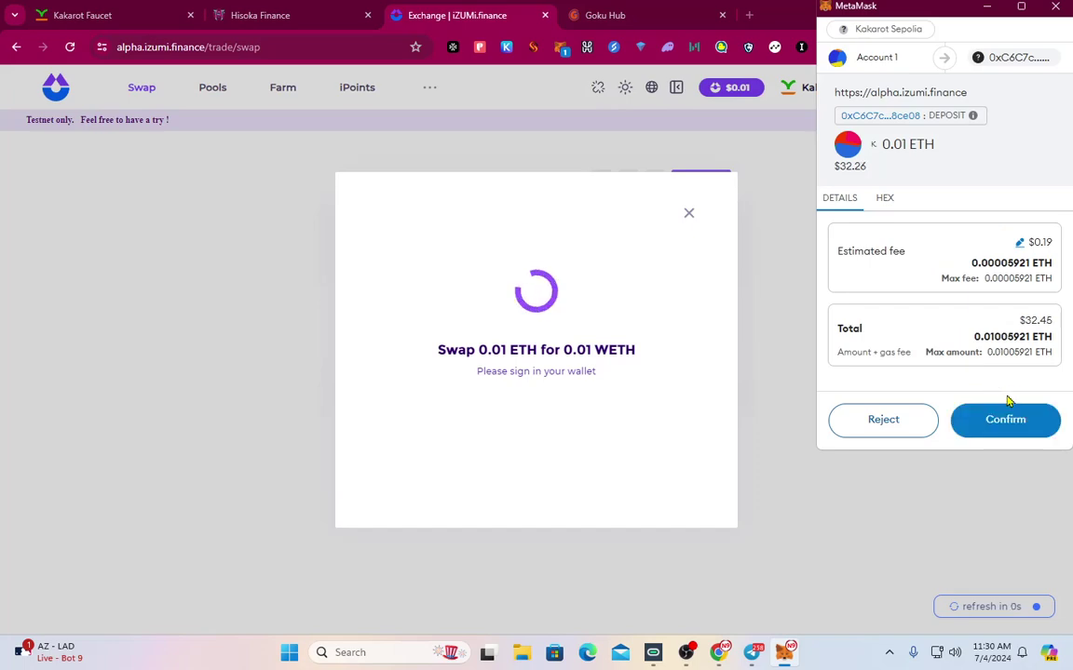
{"action": "left_click", "coordinate": [998, 421]}
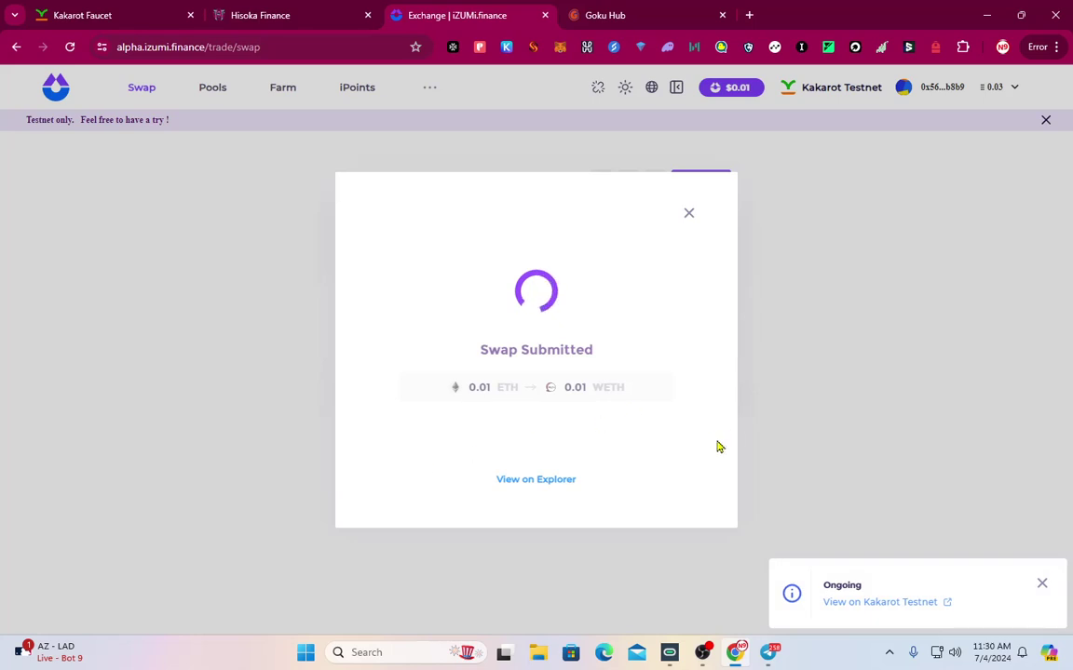
{"action": "left_click", "coordinate": [689, 217]}
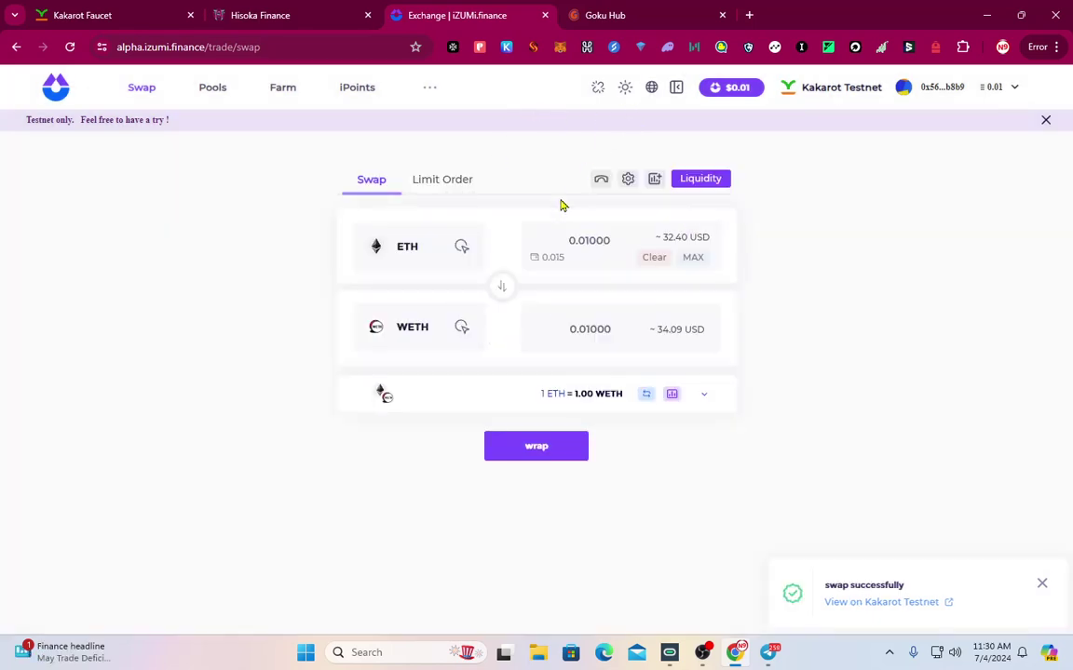
{"action": "left_click", "coordinate": [689, 177]}
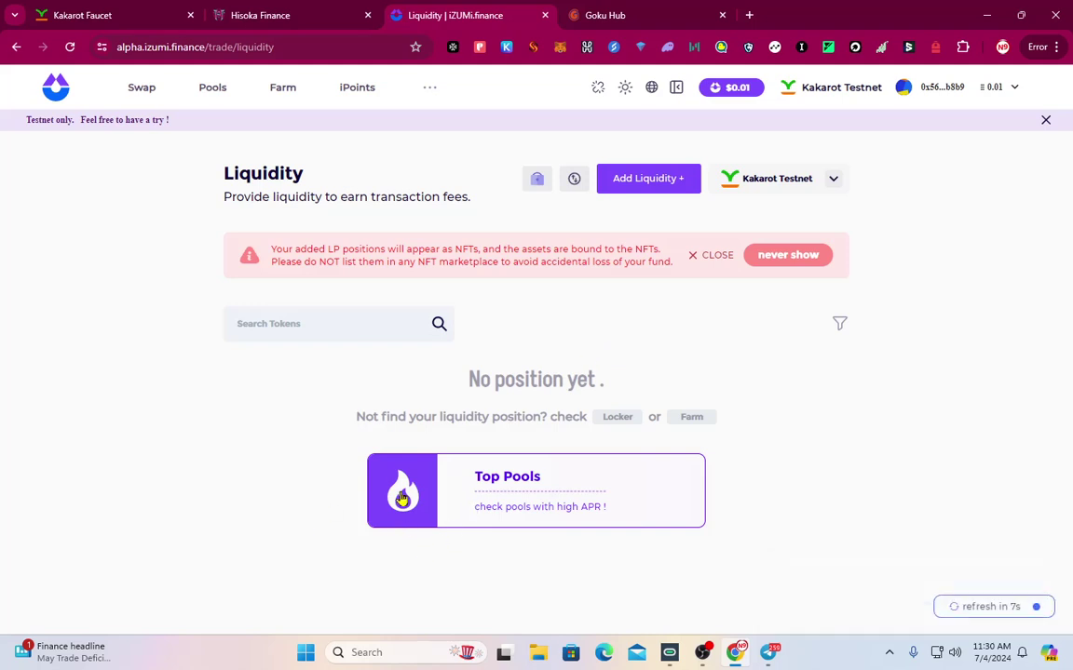
Start a new WETH/ETH liquidity position at the 0.04% fee tier
{"action": "left_click", "coordinate": [652, 178]}
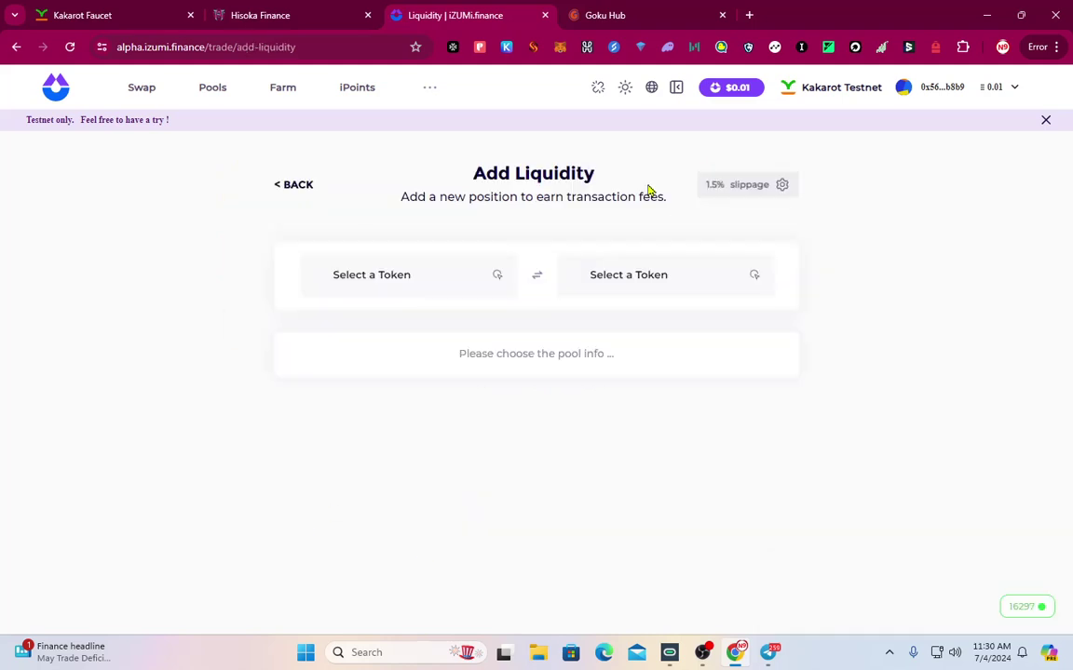
{"action": "left_click", "coordinate": [471, 281]}
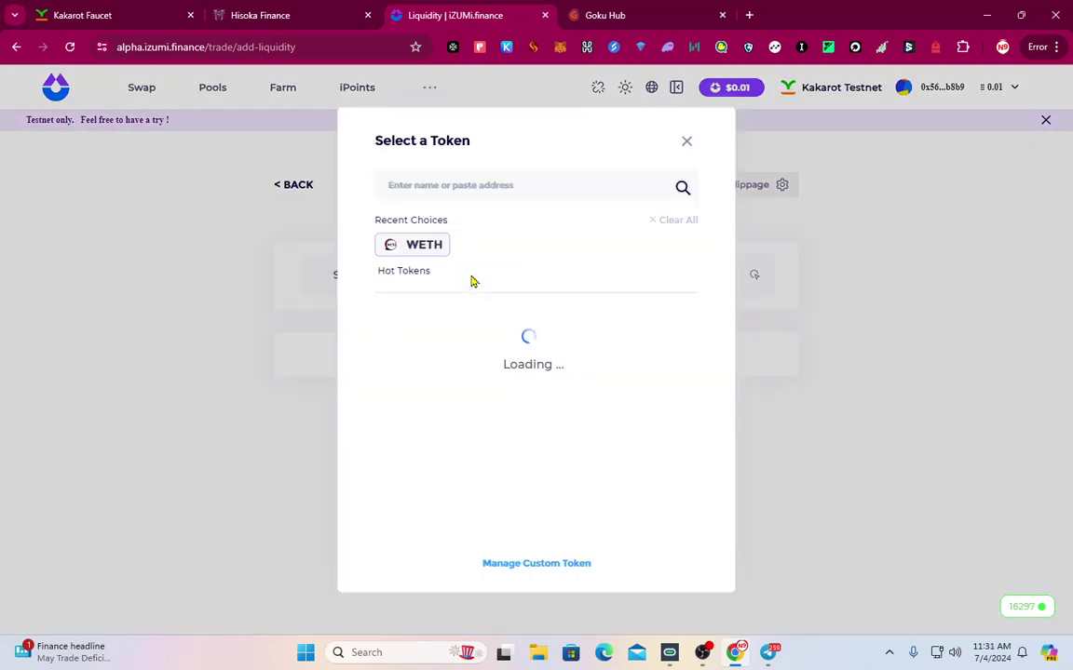
{"action": "left_click", "coordinate": [421, 248]}
{"action": "left_click", "coordinate": [705, 272]}
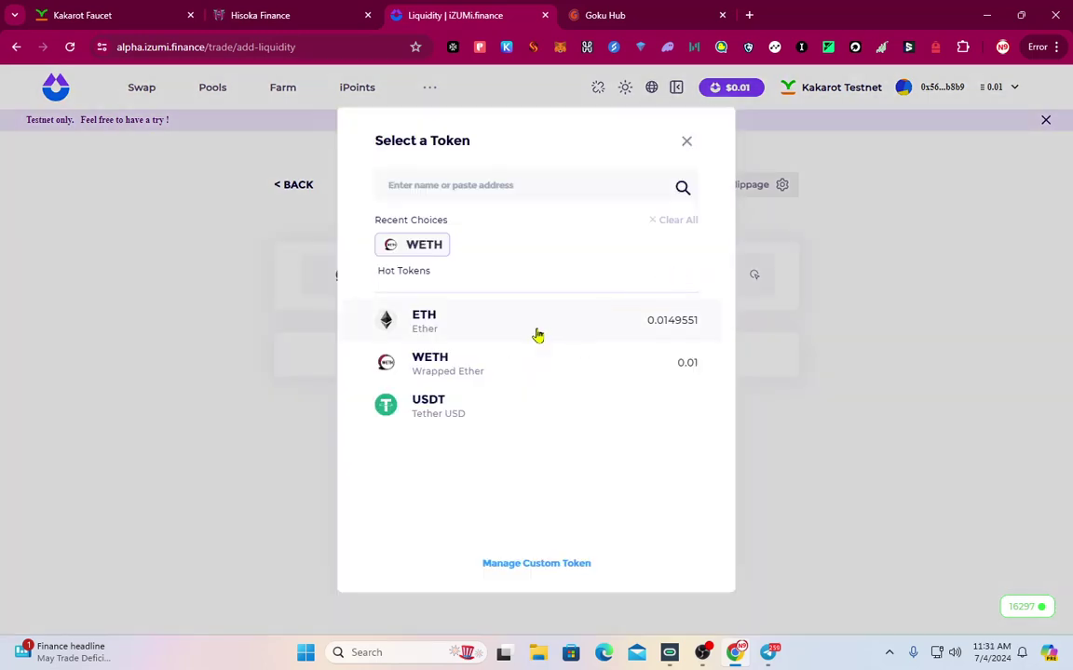
{"action": "left_click", "coordinate": [448, 325]}
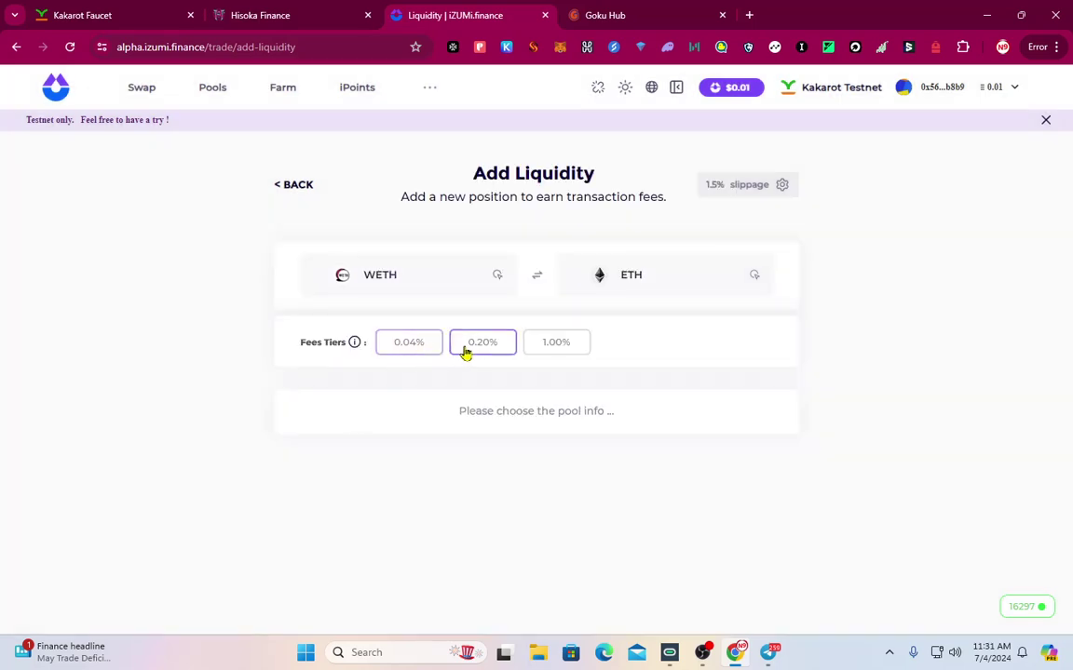
{"action": "left_click", "coordinate": [482, 347]}
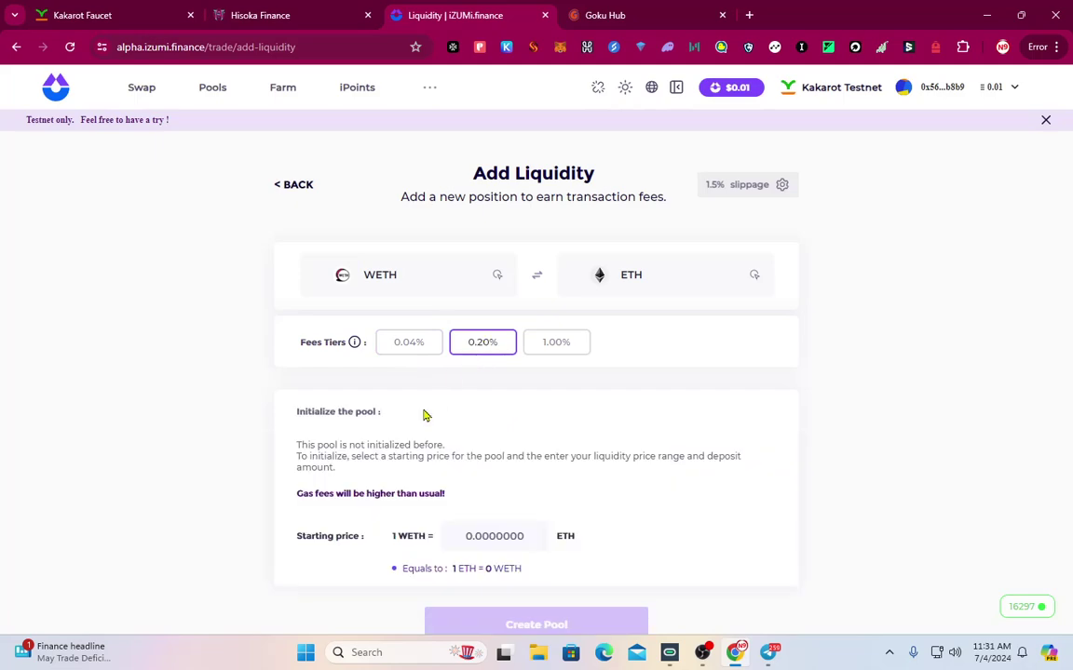
{"action": "scroll", "coordinate": [429, 419], "scroll_direction": "down", "scroll_amount": 1}
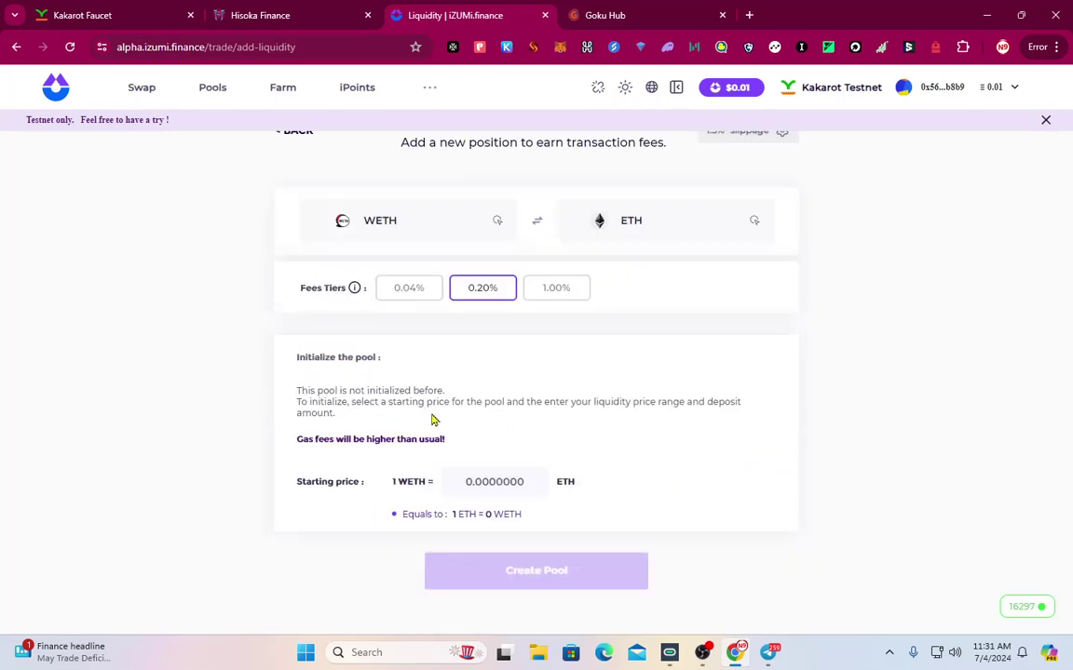
{"action": "left_click", "coordinate": [410, 292]}
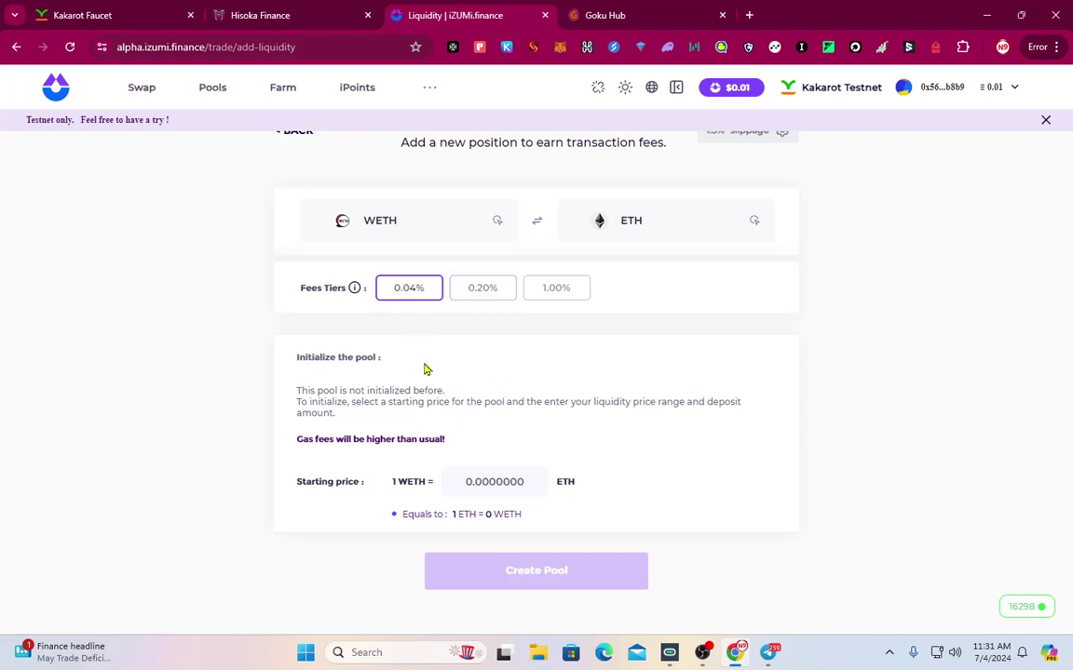
{"action": "scroll", "coordinate": [508, 458], "scroll_direction": "up", "scroll_amount": 1}
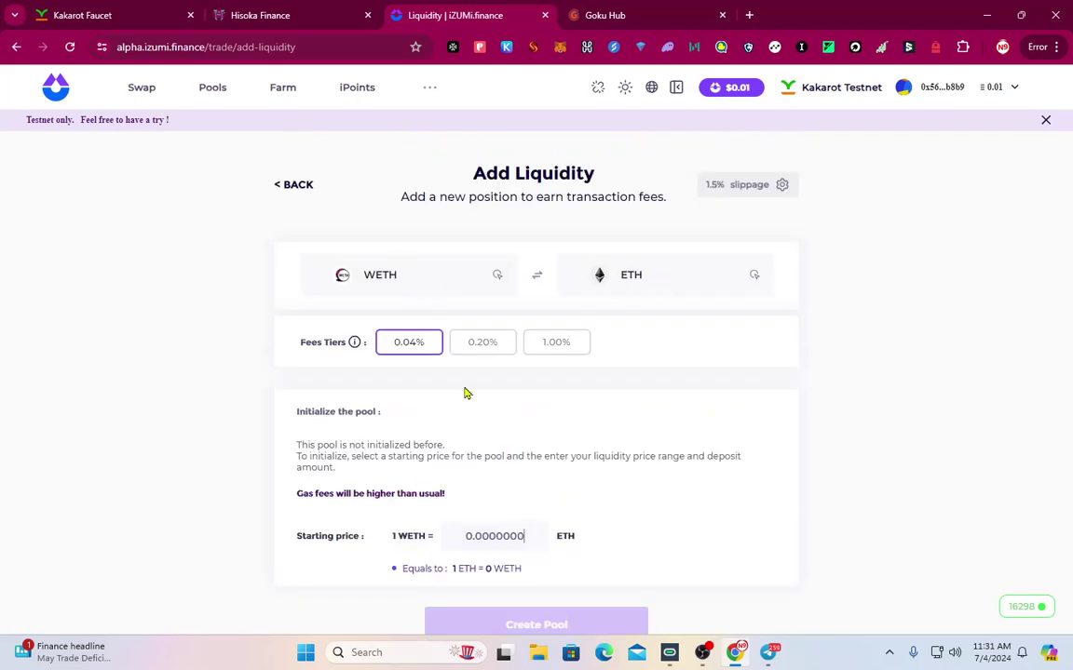
{"action": "scroll", "coordinate": [458, 449], "scroll_direction": "down", "scroll_amount": 1}
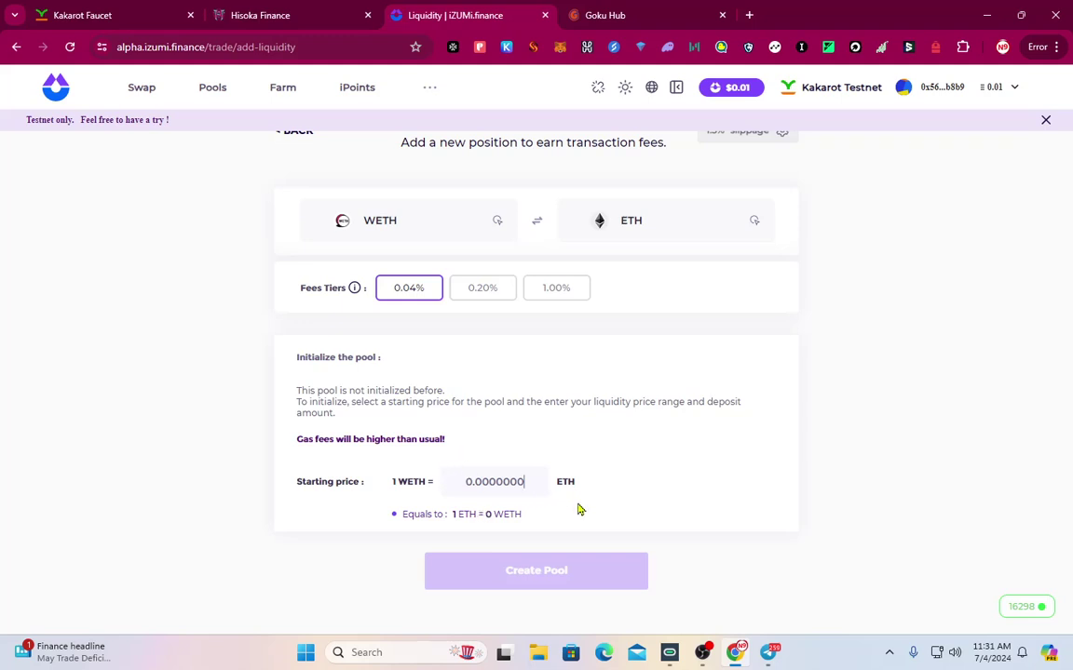
Set the starting price to 0.0001 and submit Create Pool, approving it in MetaMask
{"action": "type", "text": "0.0001"}
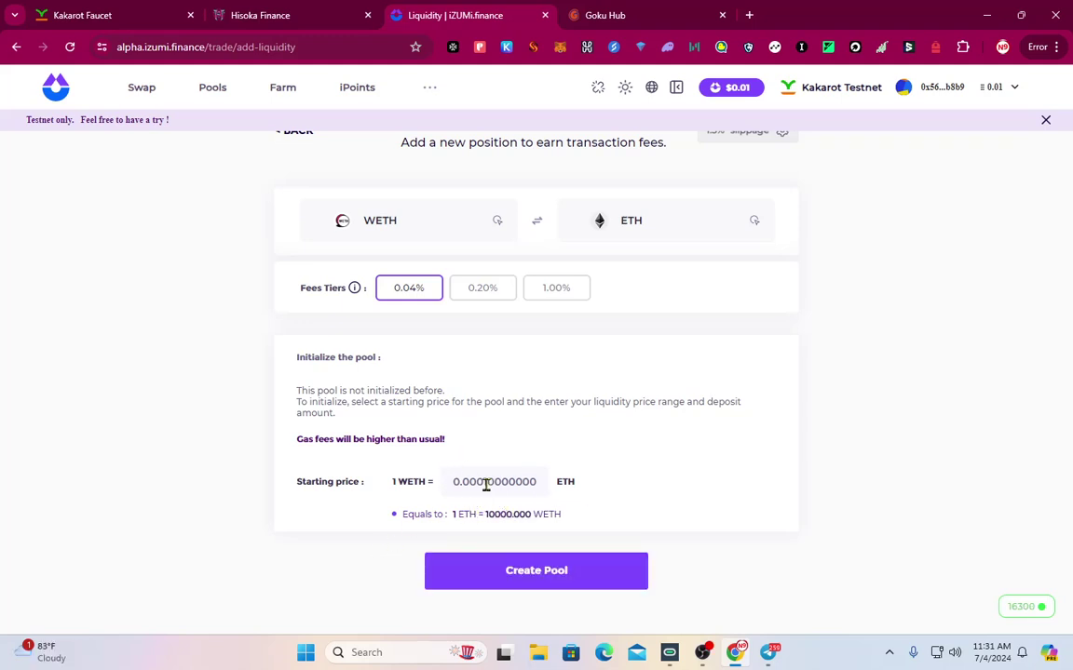
{"action": "left_click", "coordinate": [533, 570]}
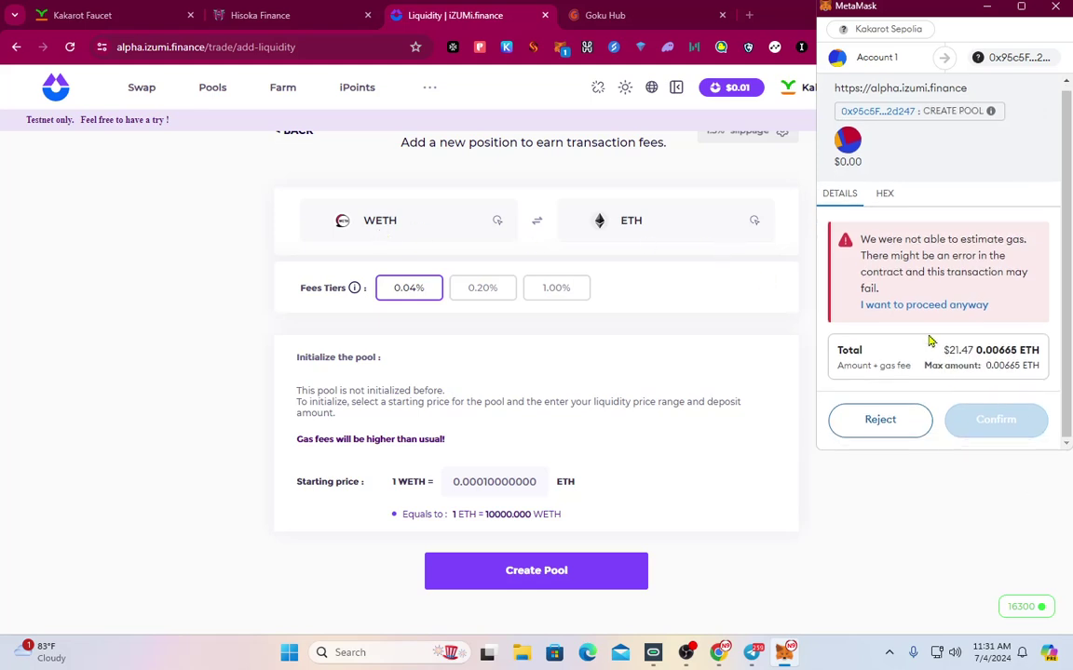
{"action": "left_click", "coordinate": [926, 304]}
{"action": "scroll", "coordinate": [977, 381], "scroll_direction": "down", "scroll_amount": 1}
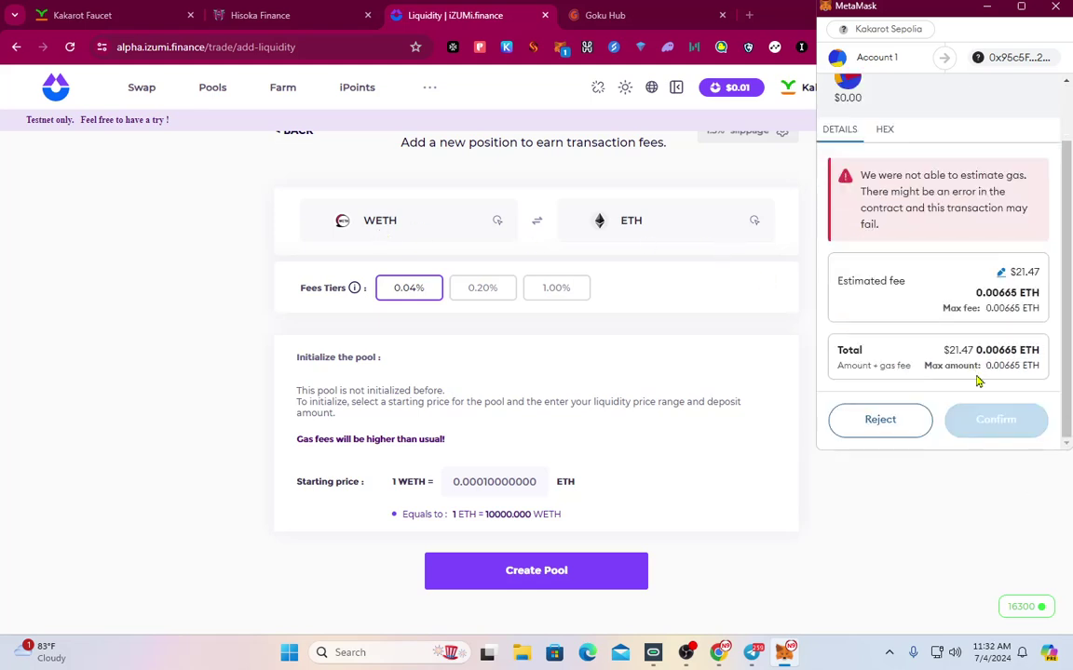
{"action": "left_click", "coordinate": [995, 421]}
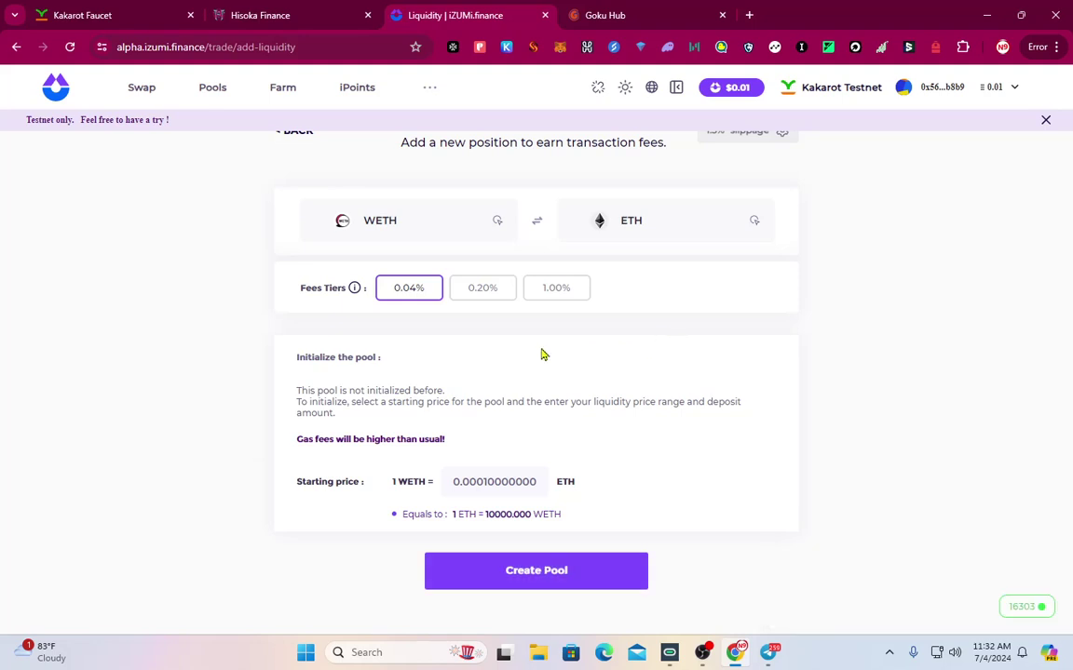
{"action": "scroll", "coordinate": [535, 321], "scroll_direction": "up", "scroll_amount": 1}
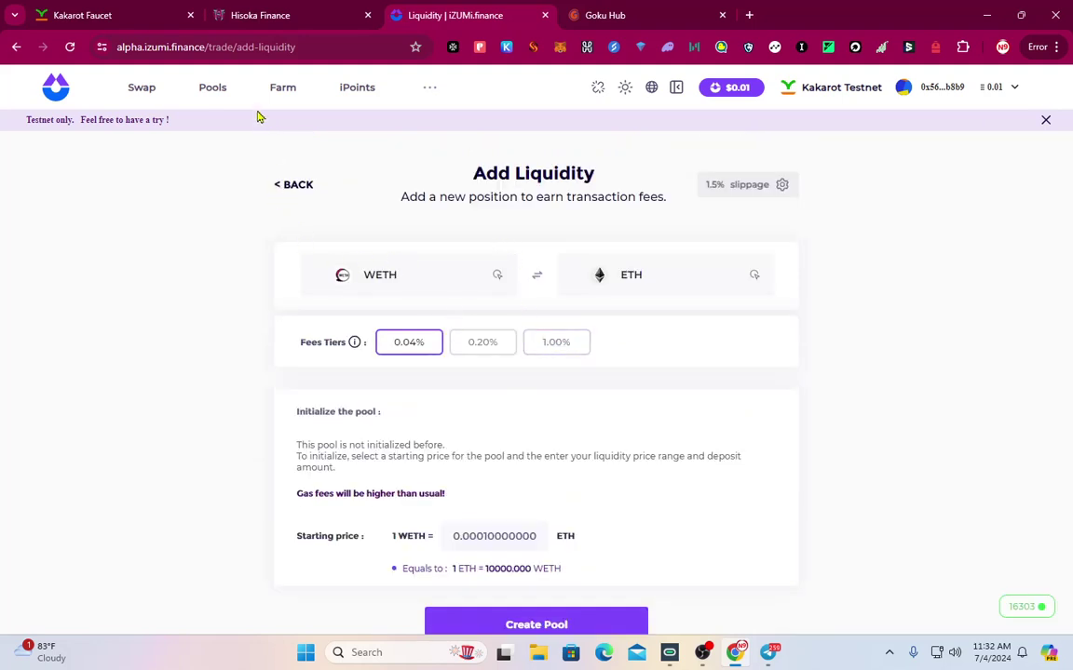
Browse Swap (keeping USDT), Pools and Farm, then return to the empty Liquidity page
{"action": "left_click", "coordinate": [139, 88]}
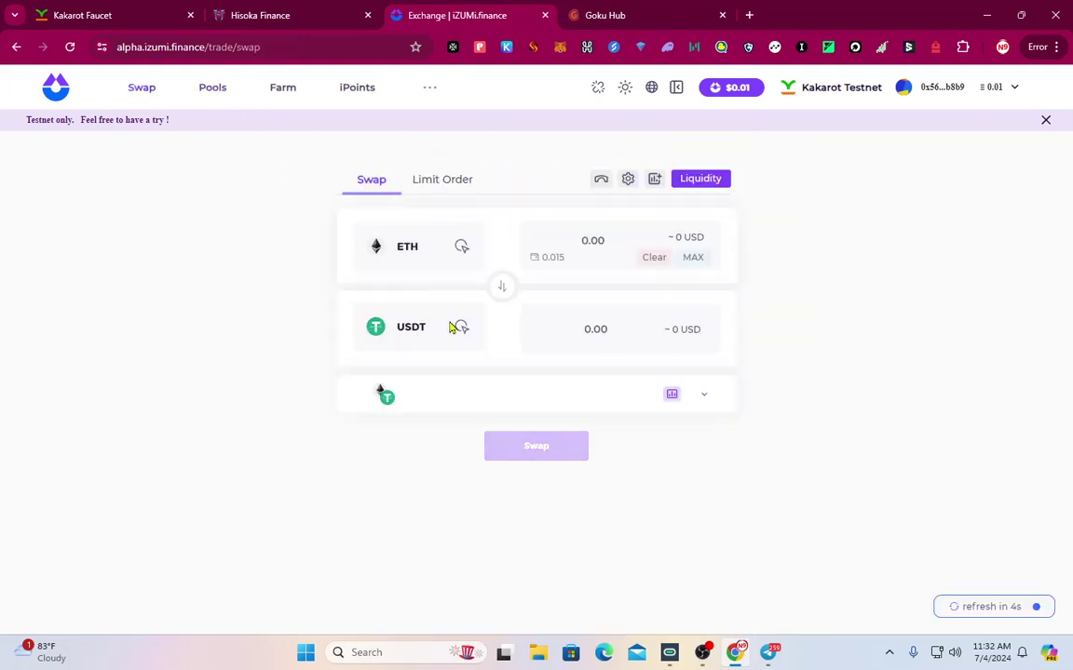
{"action": "left_click", "coordinate": [450, 327]}
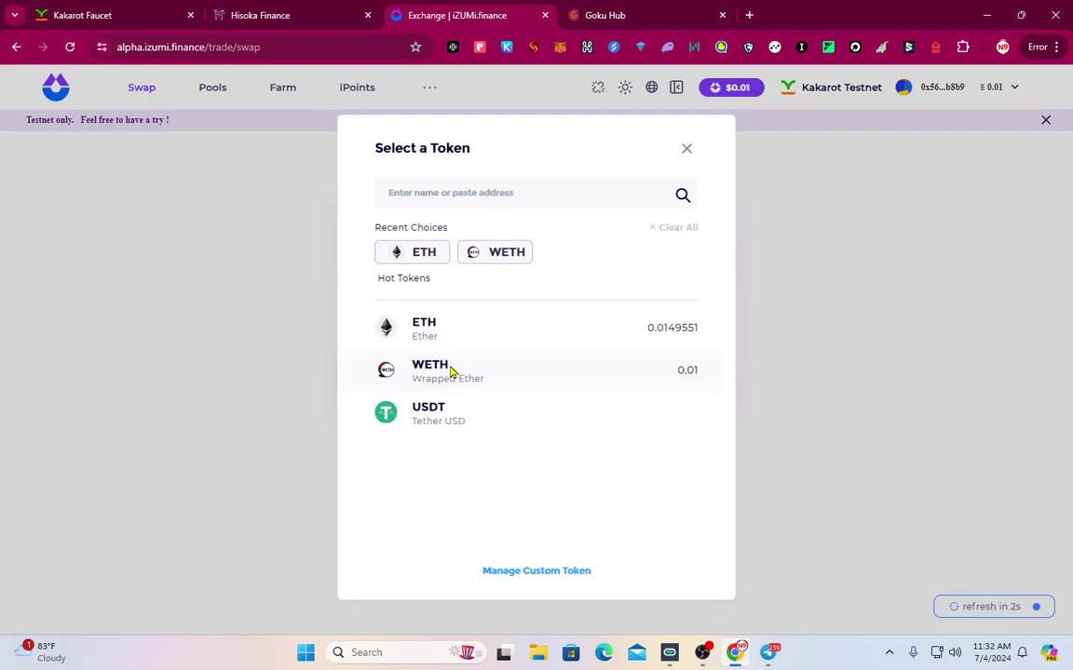
{"action": "left_click", "coordinate": [466, 423]}
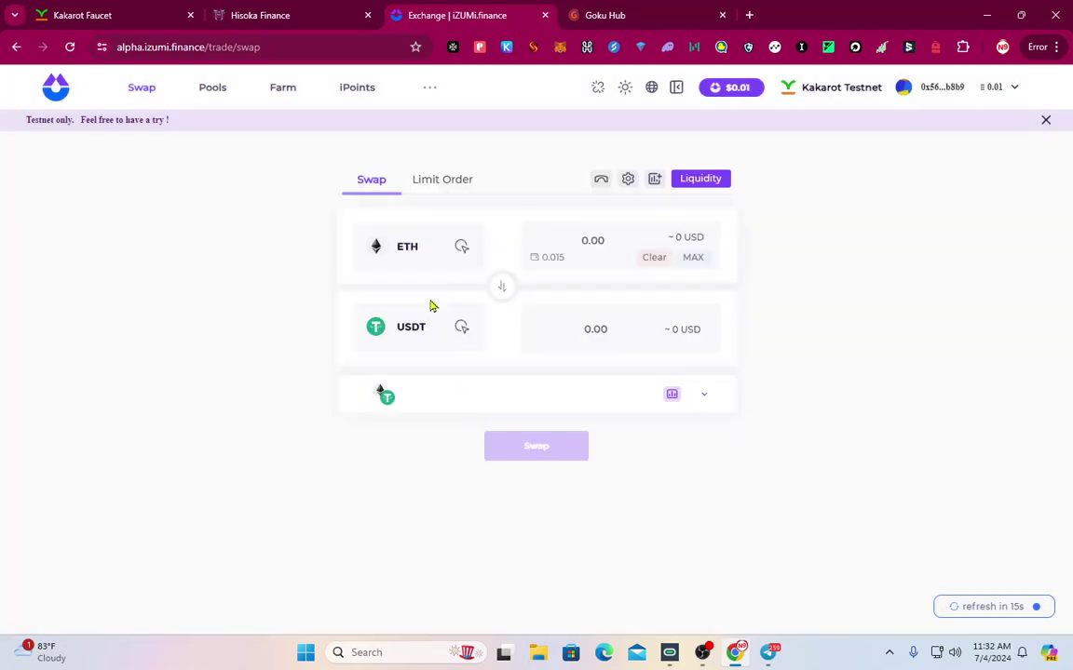
{"action": "left_click", "coordinate": [213, 90]}
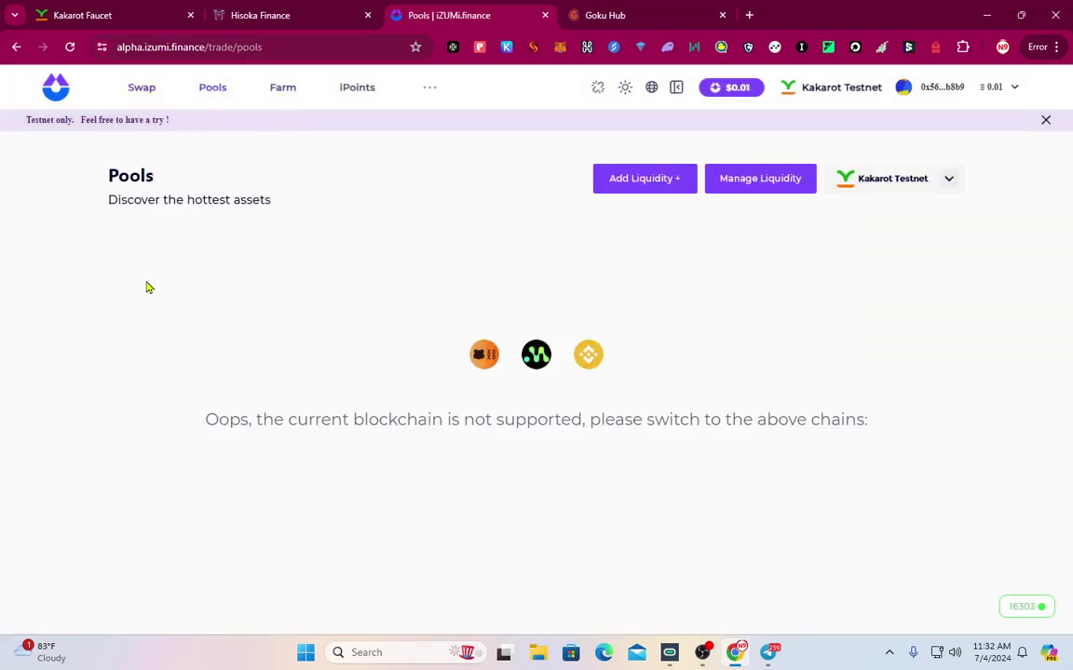
{"action": "left_click", "coordinate": [281, 91]}
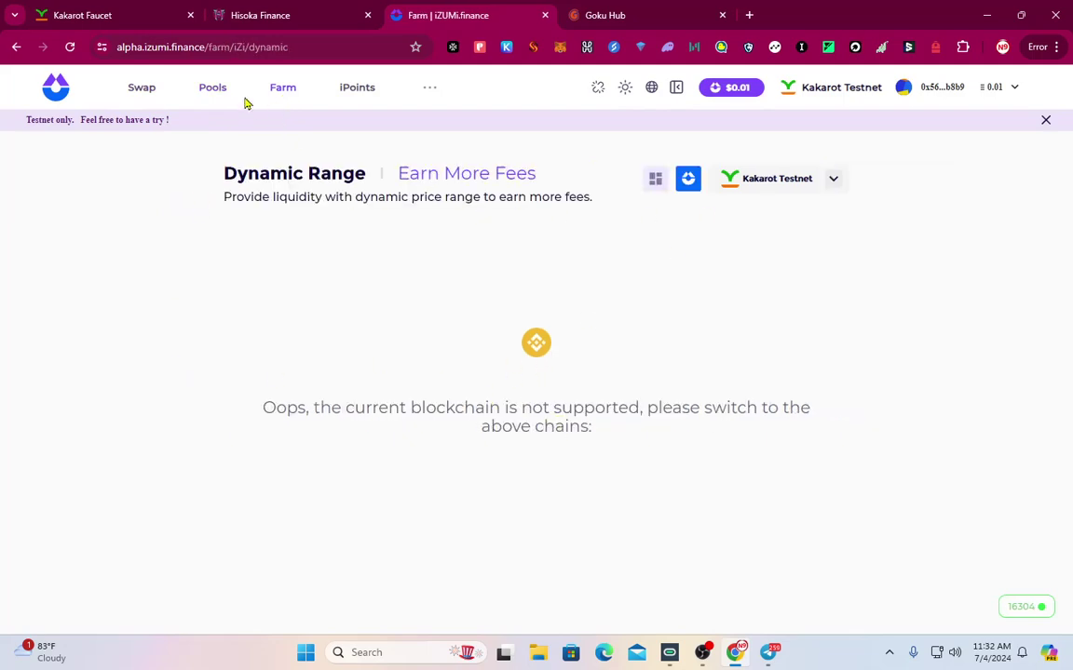
{"action": "left_click", "coordinate": [209, 92]}
{"action": "left_click", "coordinate": [144, 93]}
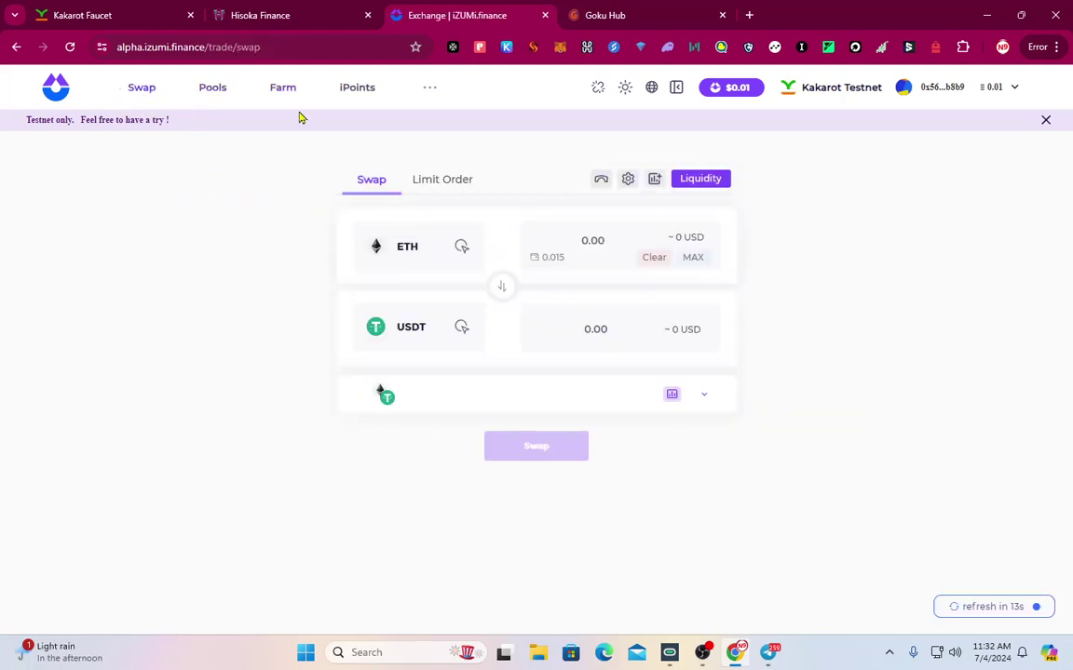
{"action": "left_click", "coordinate": [693, 182]}
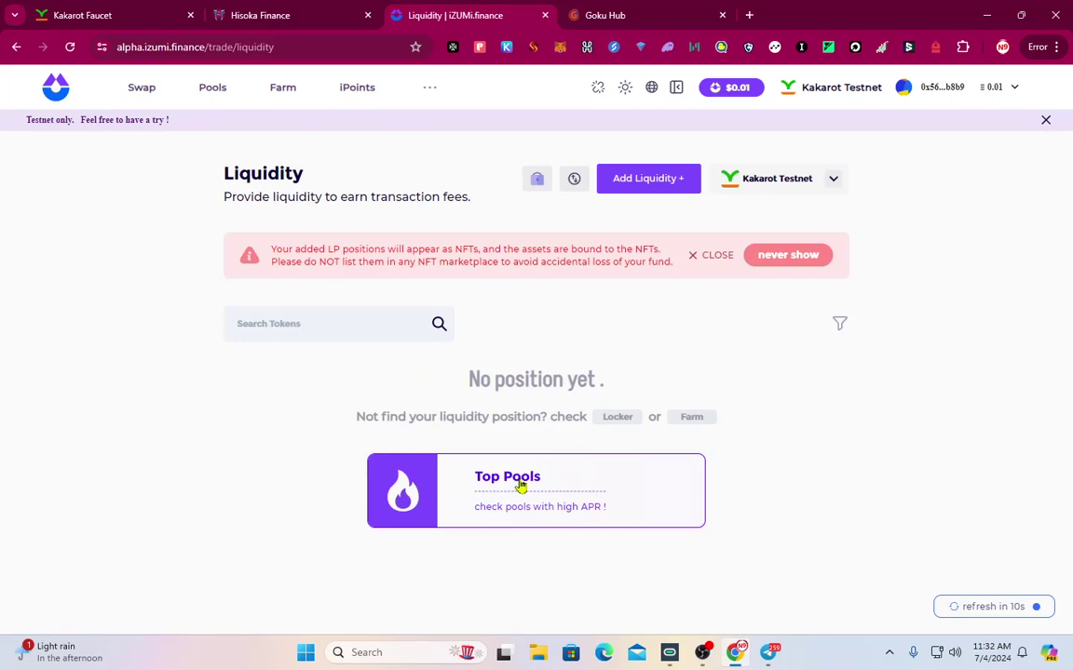
On Hisoka Finance, clear the ETH amount and disconnect the wallet
{"action": "left_click", "coordinate": [252, 11]}
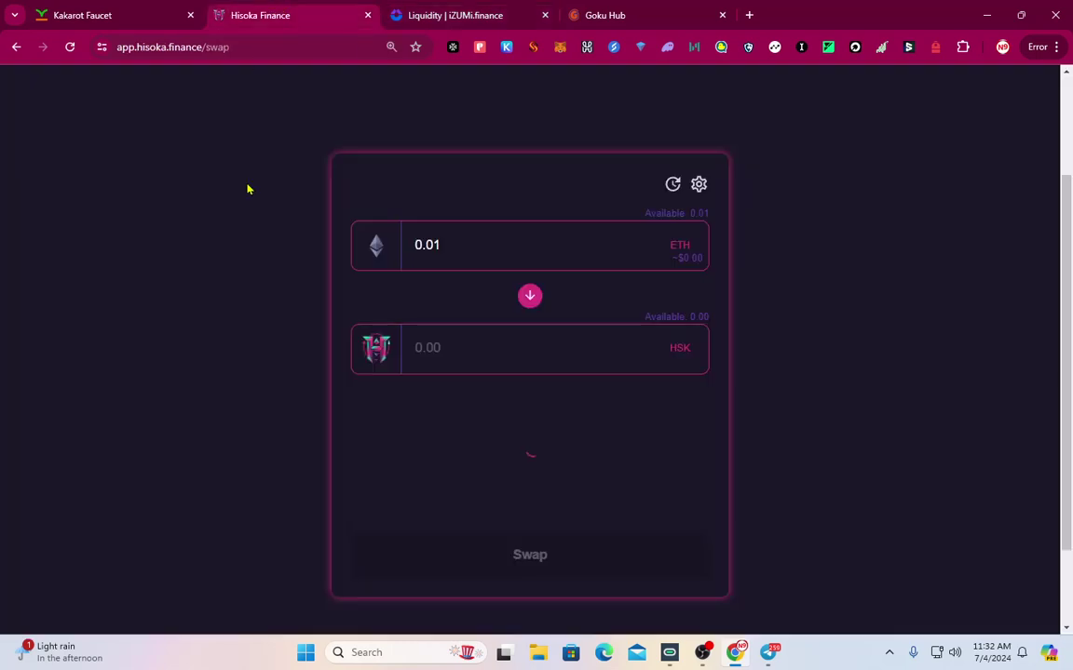
{"action": "left_click", "coordinate": [473, 245]}
{"action": "scroll", "coordinate": [815, 412], "scroll_direction": "up", "scroll_amount": 2}
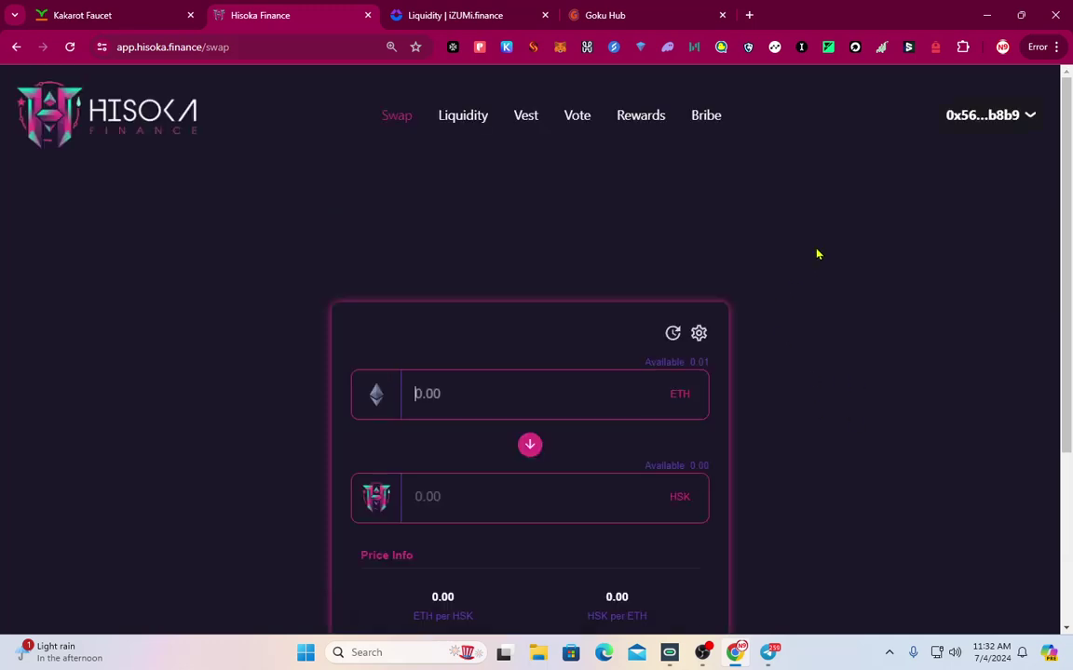
{"action": "left_click", "coordinate": [998, 126]}
{"action": "left_click", "coordinate": [603, 421]}
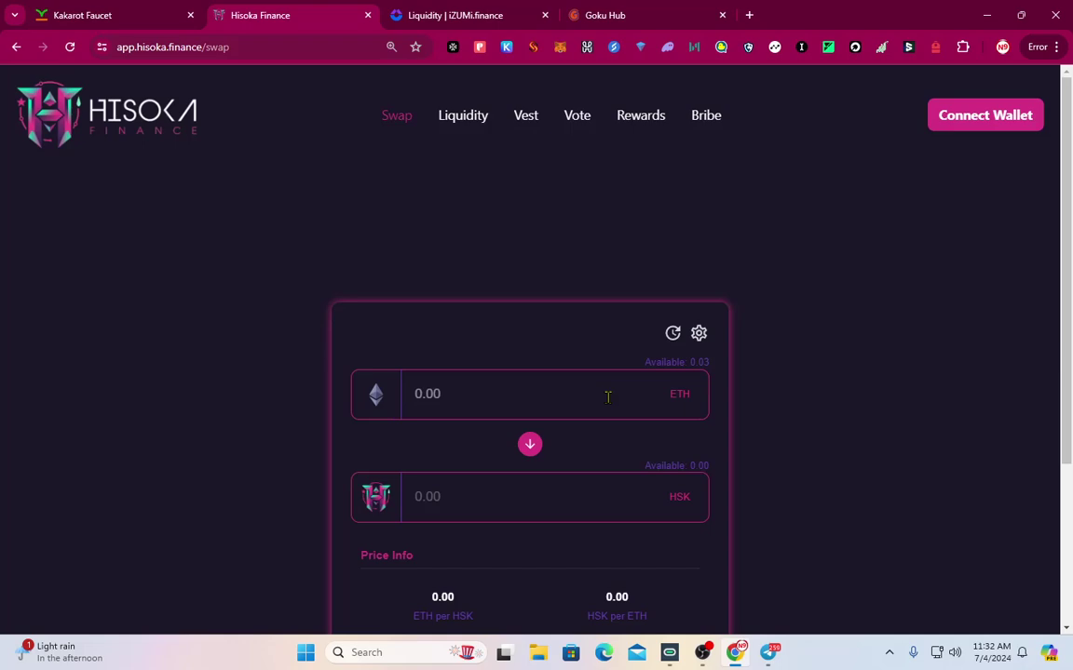
Reconnect with MetaMask and enter 0.01 ETH to swap into HSK
{"action": "left_click", "coordinate": [984, 116]}
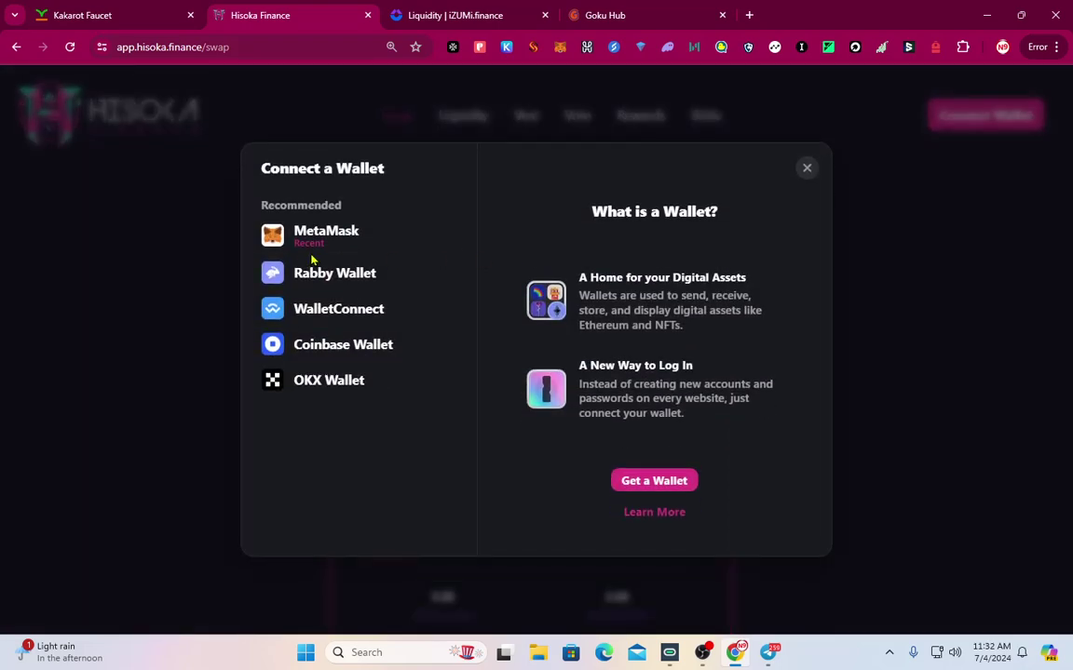
{"action": "left_click", "coordinate": [326, 232]}
{"action": "scroll", "coordinate": [506, 288], "scroll_direction": "down", "scroll_amount": 2}
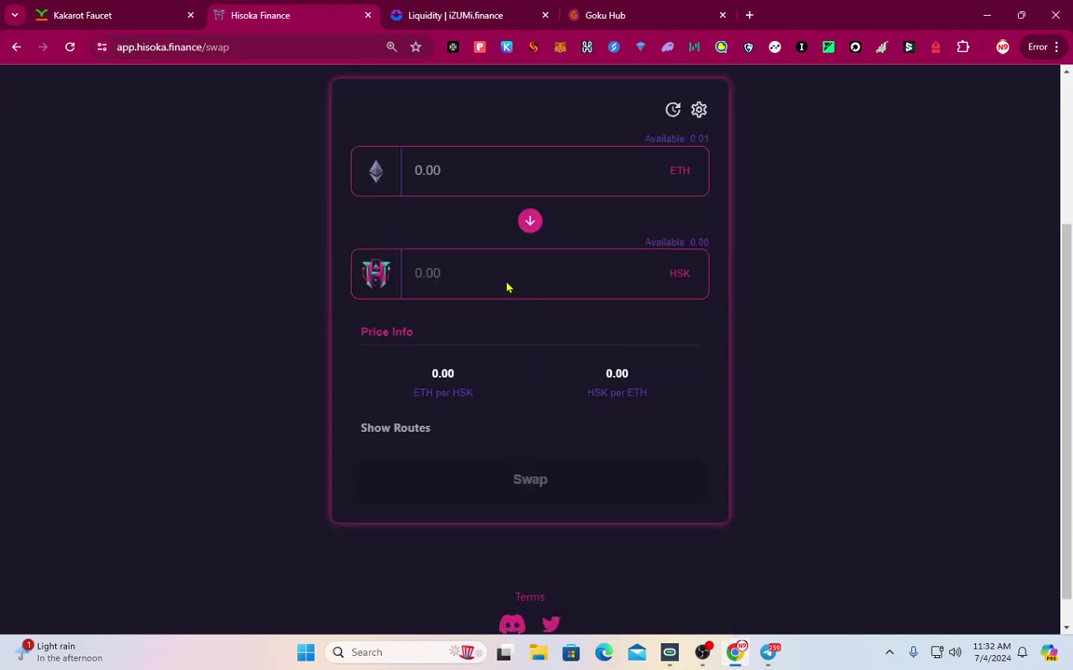
{"action": "left_click", "coordinate": [439, 170]}
{"action": "type", "text": "0.01"}
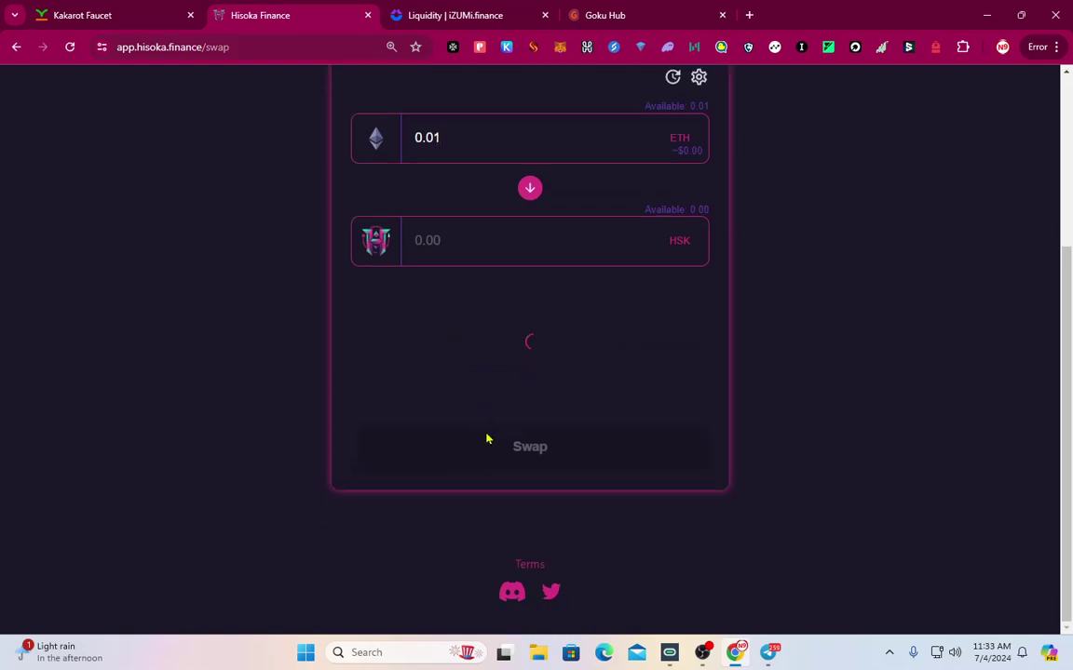
{"action": "scroll", "coordinate": [486, 438], "scroll_direction": "up", "scroll_amount": 2}
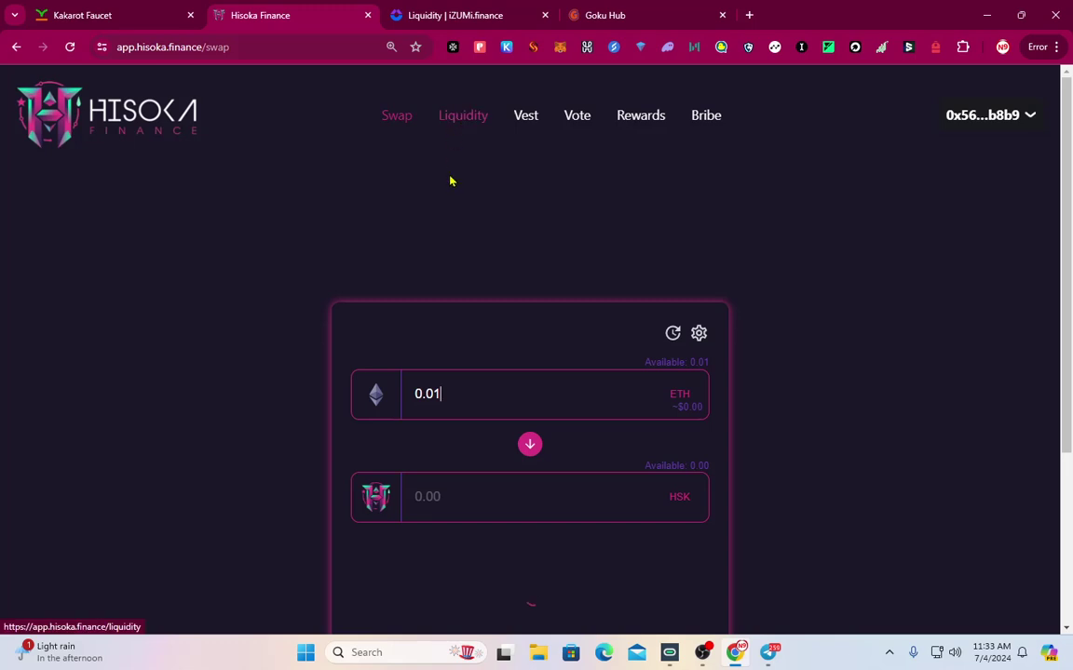
{"action": "scroll", "coordinate": [481, 233], "scroll_direction": "down", "scroll_amount": 2}
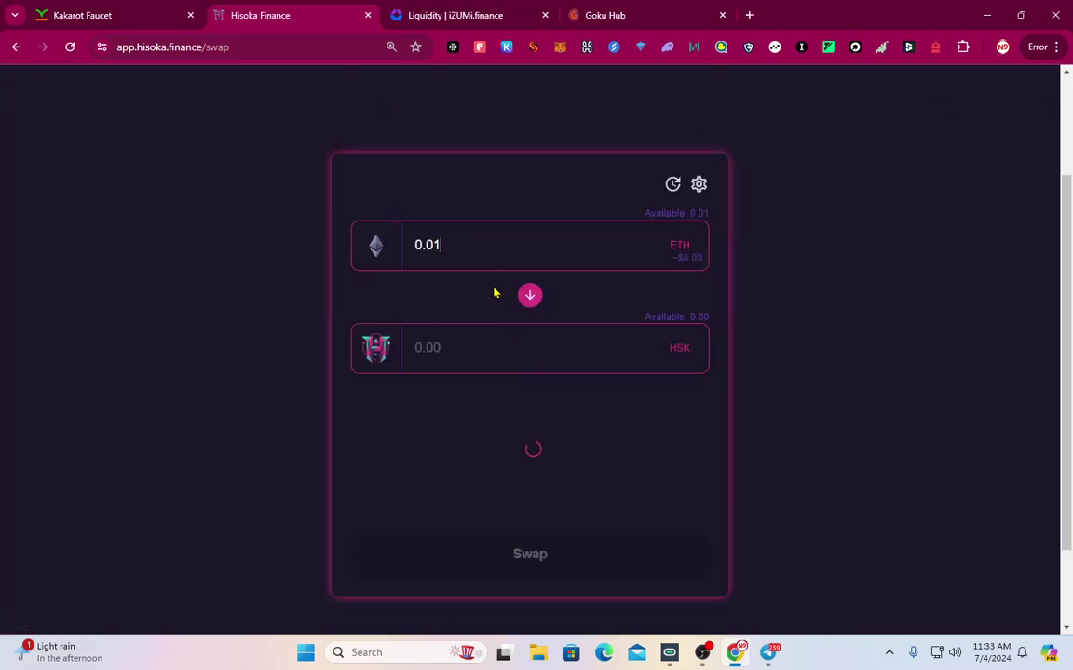
Accept Goku Hub's terms and connect MetaMask on Kakarot zkEVM, then return to Hisoka Finance
{"action": "left_click", "coordinate": [601, 15]}
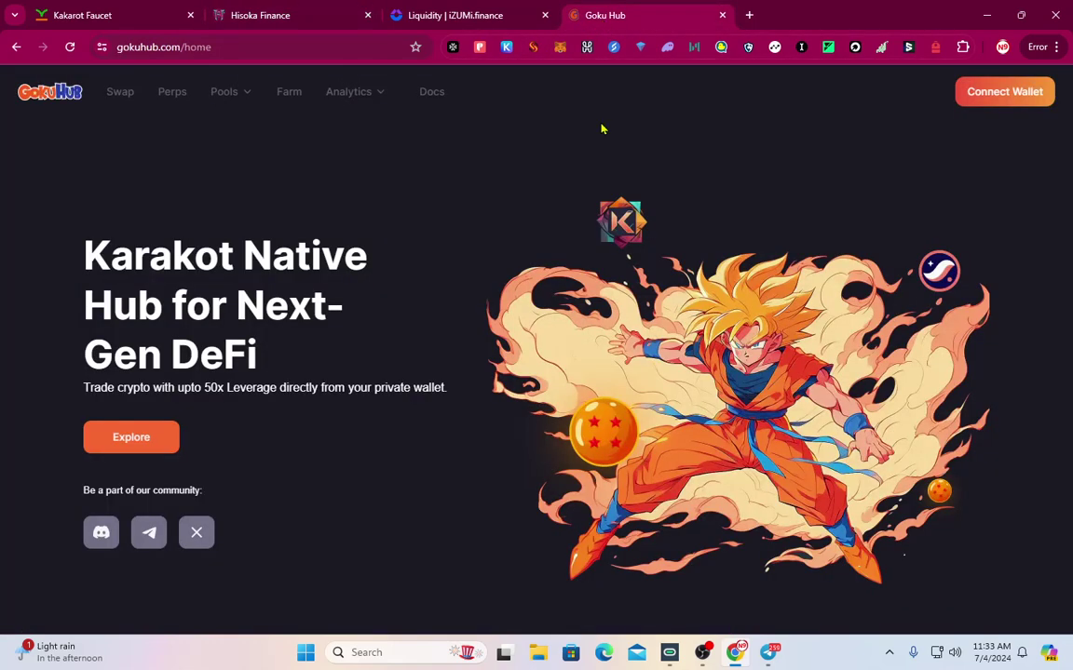
{"action": "left_click", "coordinate": [1012, 91]}
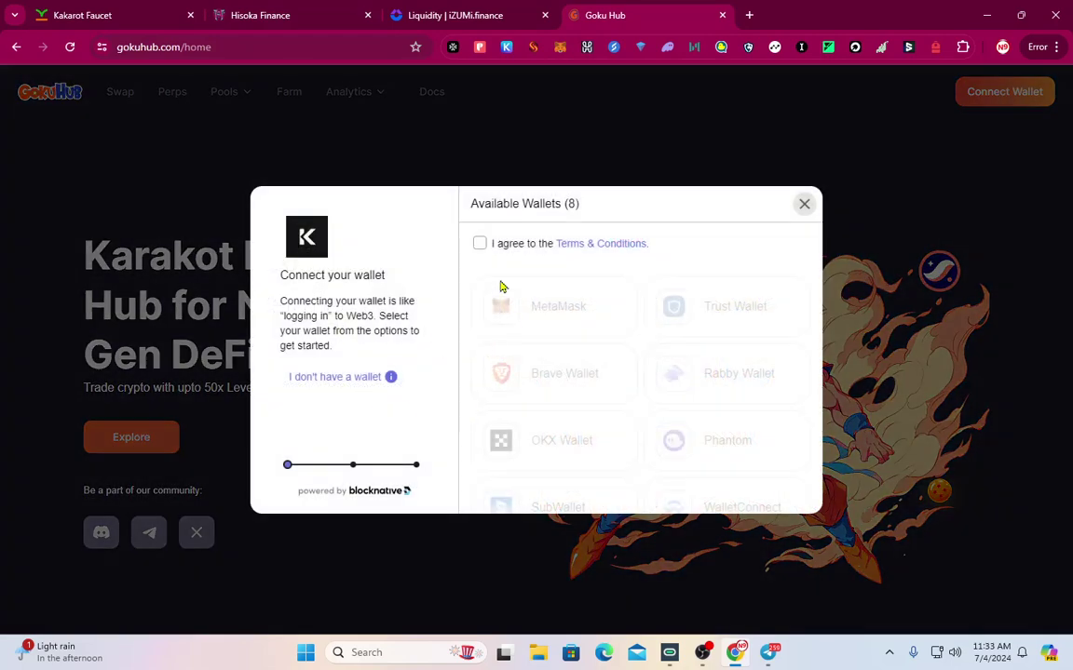
{"action": "left_click", "coordinate": [478, 244]}
{"action": "left_click", "coordinate": [556, 311]}
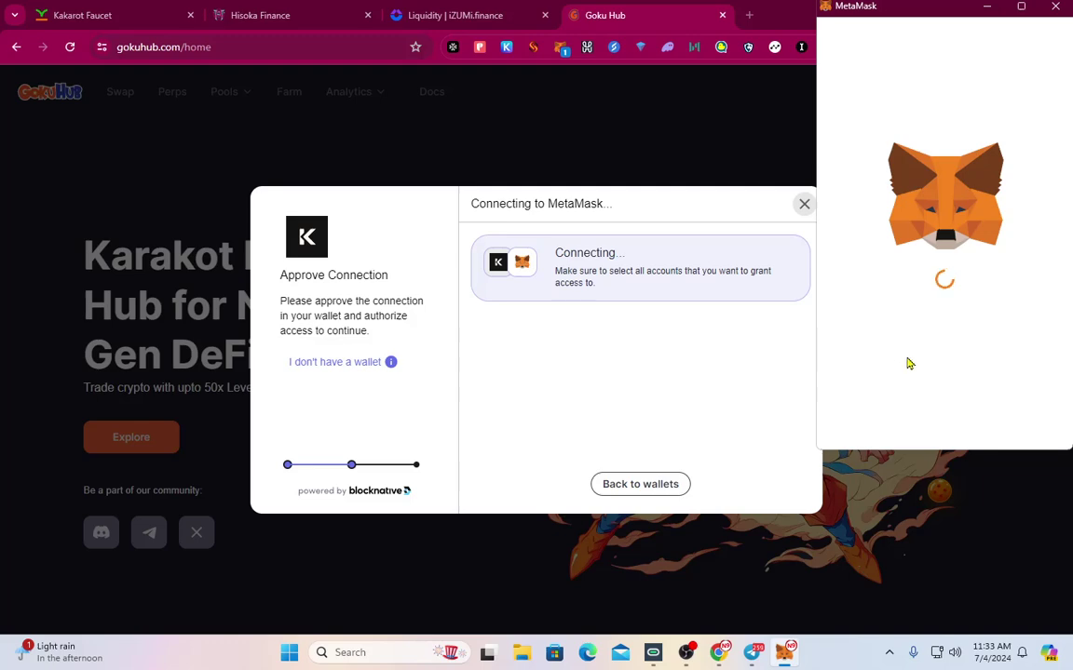
{"action": "left_click", "coordinate": [1004, 421]}
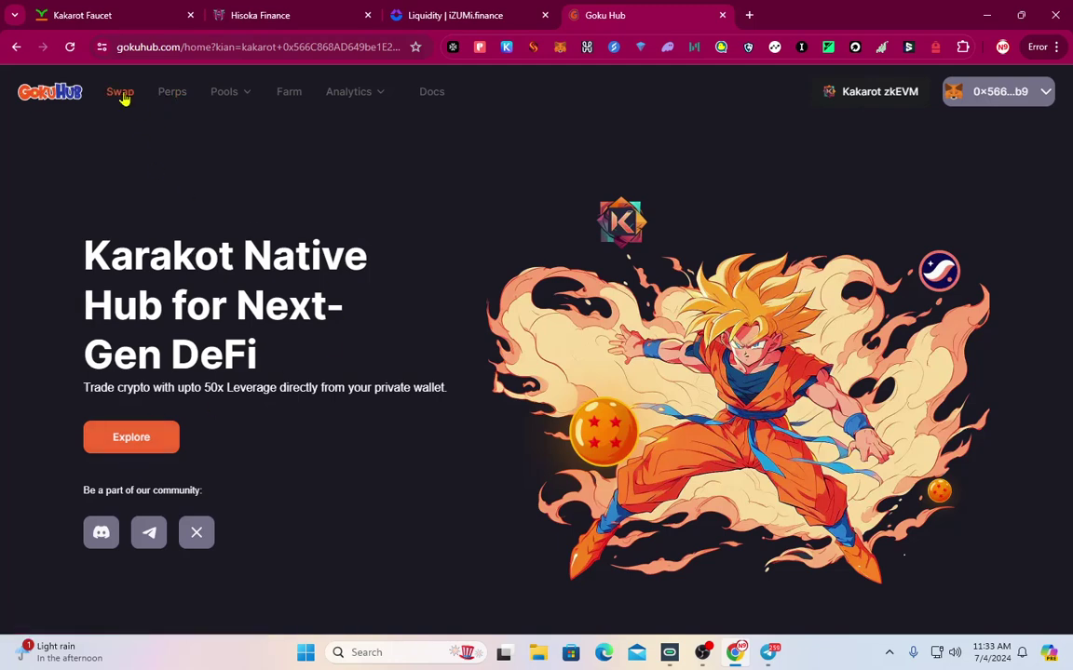
{"action": "scroll", "coordinate": [414, 365], "scroll_direction": "down", "scroll_amount": 10}
{"action": "scroll", "coordinate": [451, 402], "scroll_direction": "up", "scroll_amount": 10}
{"action": "key", "text": "ctrl+2"}
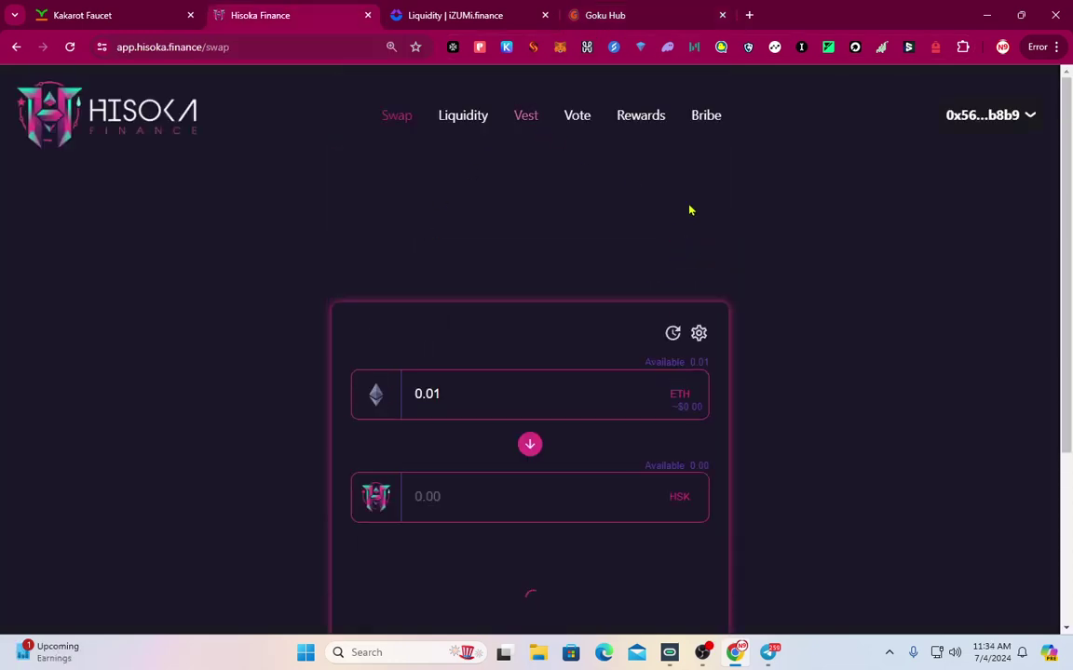
{"action": "scroll", "coordinate": [657, 171], "scroll_direction": "down", "scroll_amount": 1}
{"action": "scroll", "coordinate": [477, 320], "scroll_direction": "up", "scroll_amount": 1}
{"action": "key", "text": "ctrl+3"}
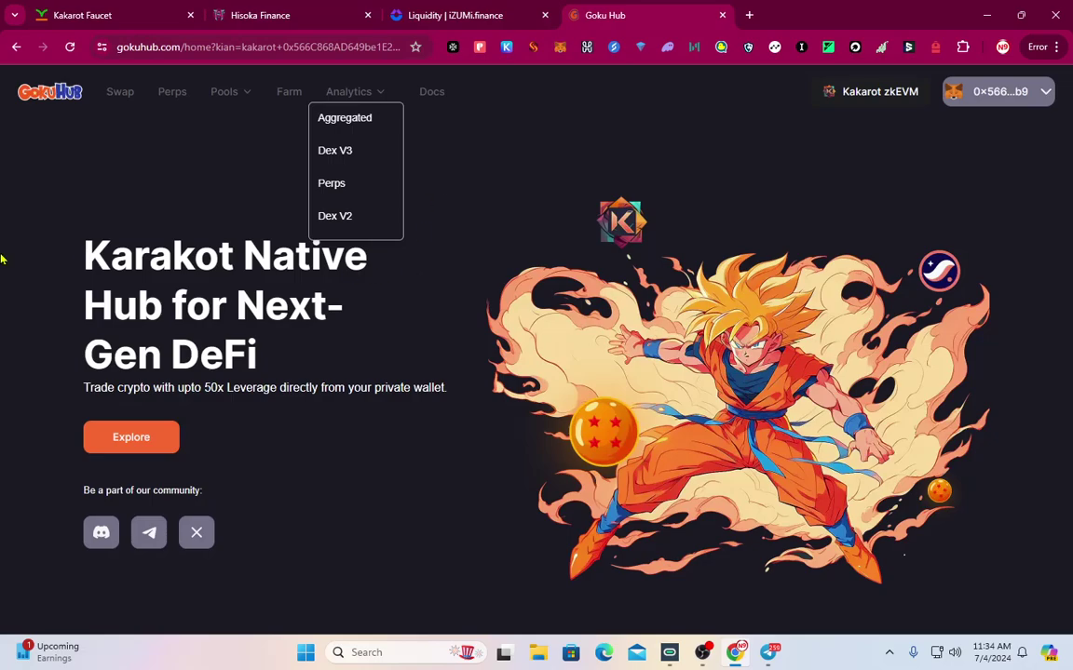
{"action": "scroll", "coordinate": [343, 419], "scroll_direction": "down", "scroll_amount": 10}
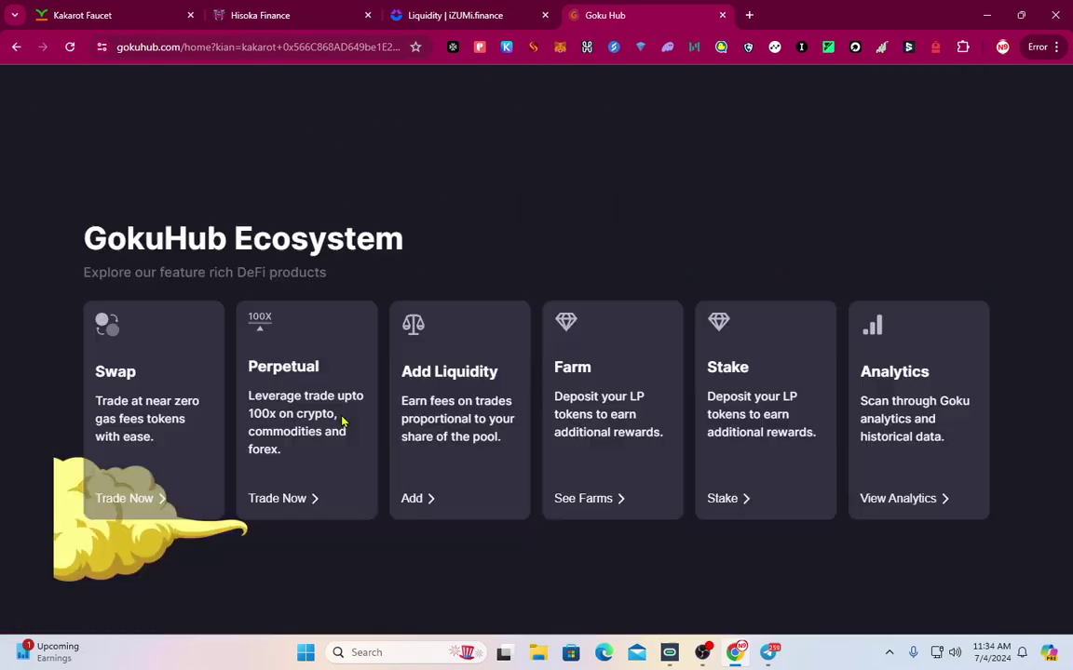
{"action": "scroll", "coordinate": [343, 419], "scroll_direction": "up", "scroll_amount": 5}
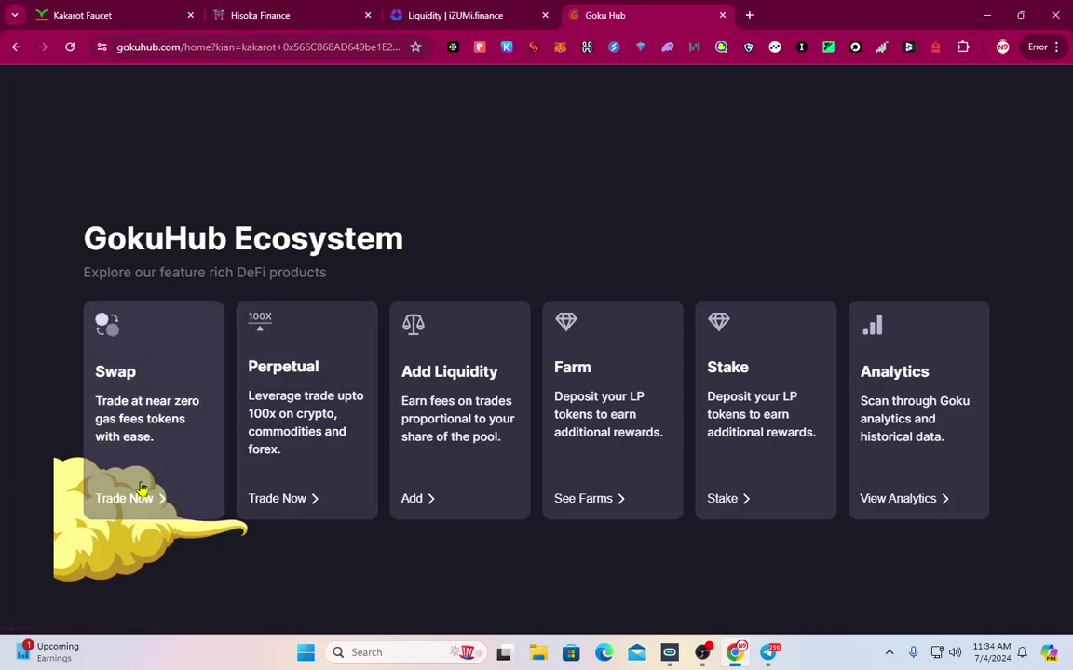
{"action": "scroll", "coordinate": [278, 414], "scroll_direction": "down", "scroll_amount": 3}
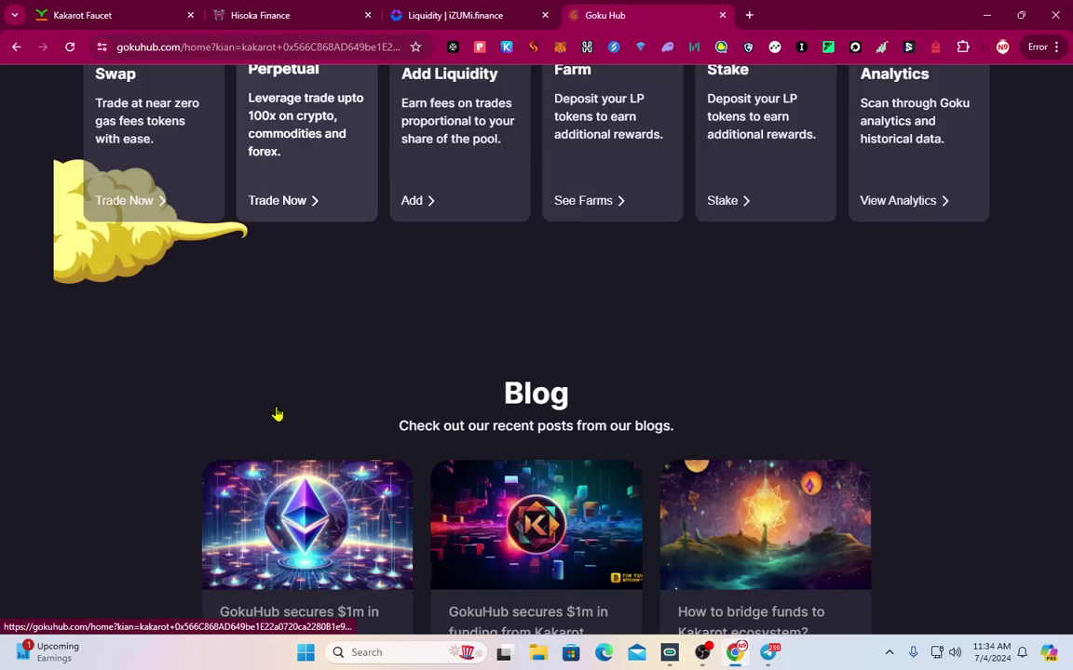
{"action": "scroll", "coordinate": [201, 426], "scroll_direction": "up", "scroll_amount": 3}
{"action": "scroll", "coordinate": [121, 503], "scroll_direction": "up", "scroll_amount": 5}
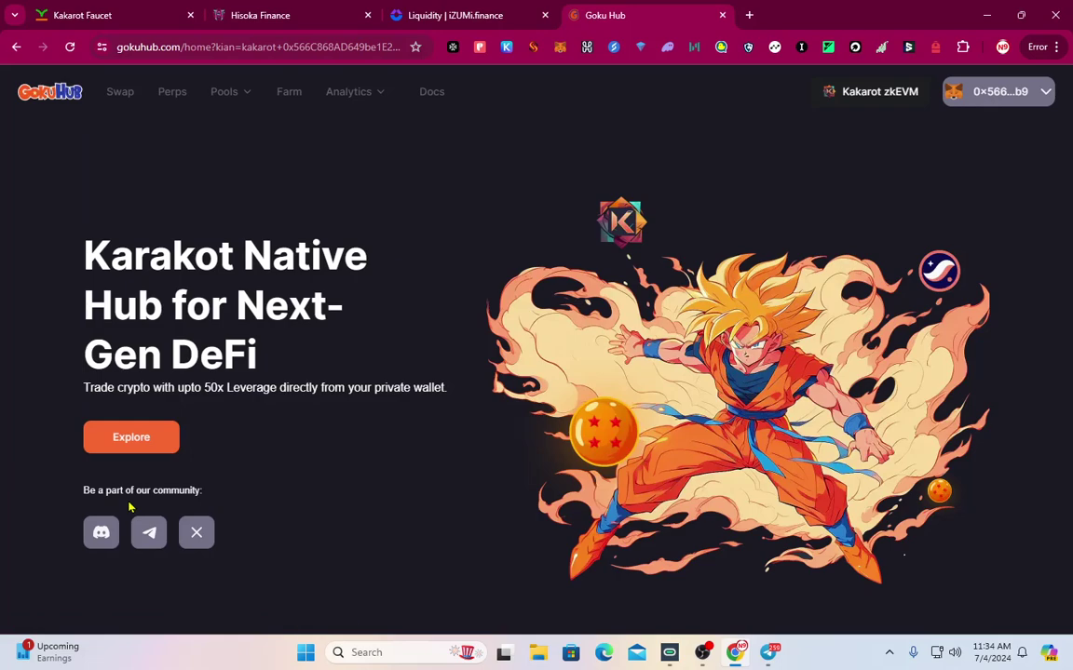
{"action": "scroll", "coordinate": [373, 407], "scroll_direction": "down", "scroll_amount": 6}
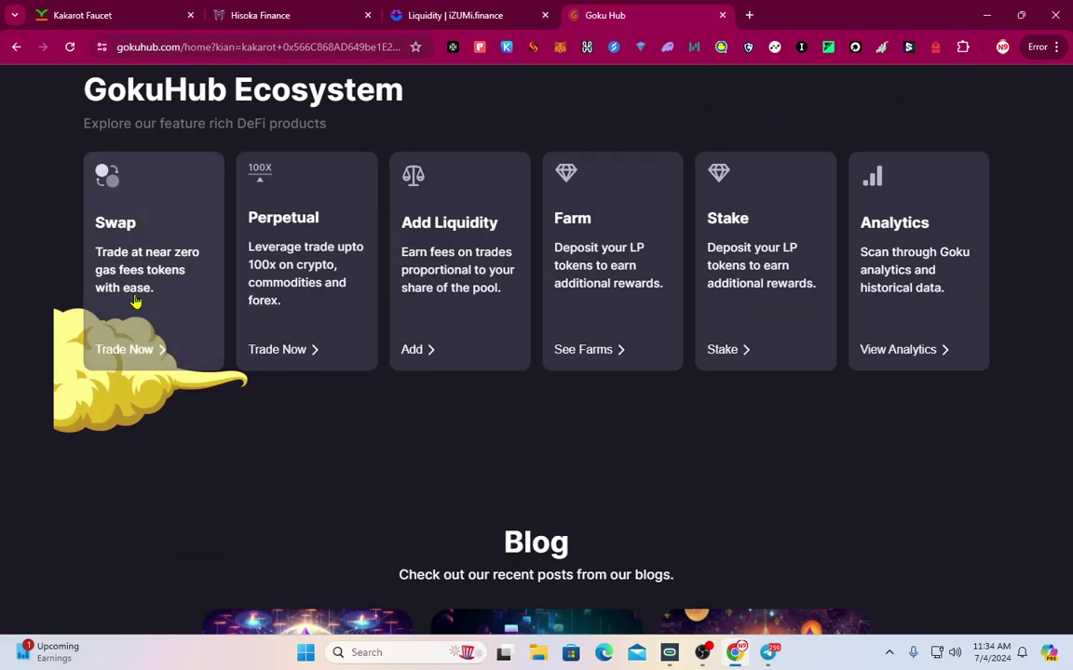
{"action": "scroll", "coordinate": [139, 299], "scroll_direction": "up", "scroll_amount": 6}
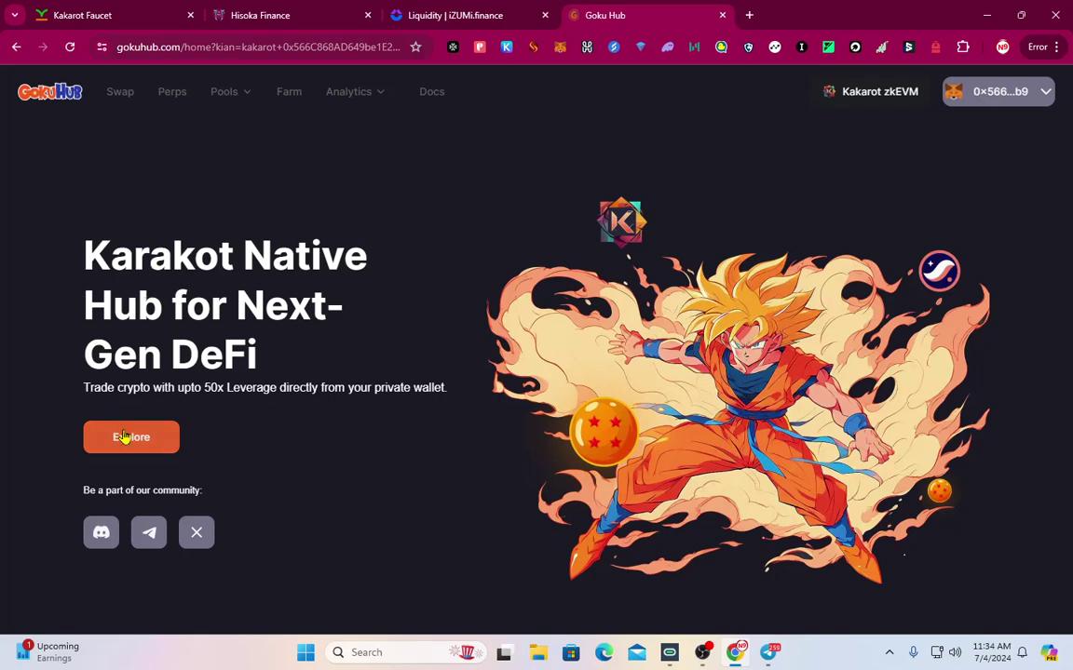
Change the Hisoka Finance swap amount to 0.001 ETH and reload the stuck swap page
{"action": "left_click", "coordinate": [279, 15]}
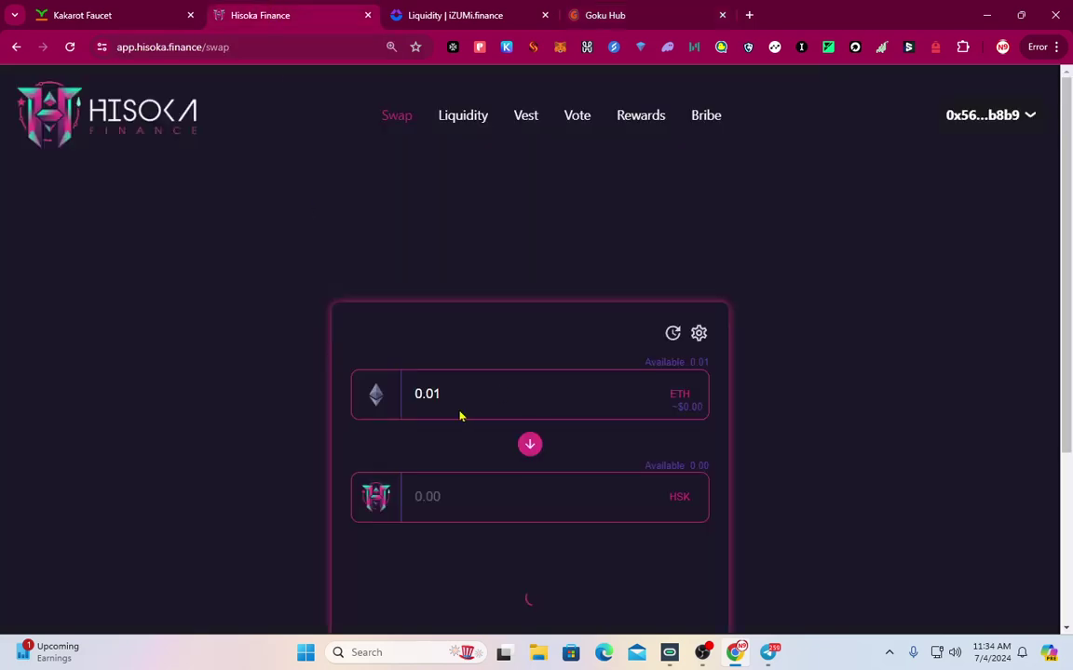
{"action": "key", "text": "BackSpace"}
{"action": "key", "text": "BackSpace"}
{"action": "key", "text": "BackSpace"}
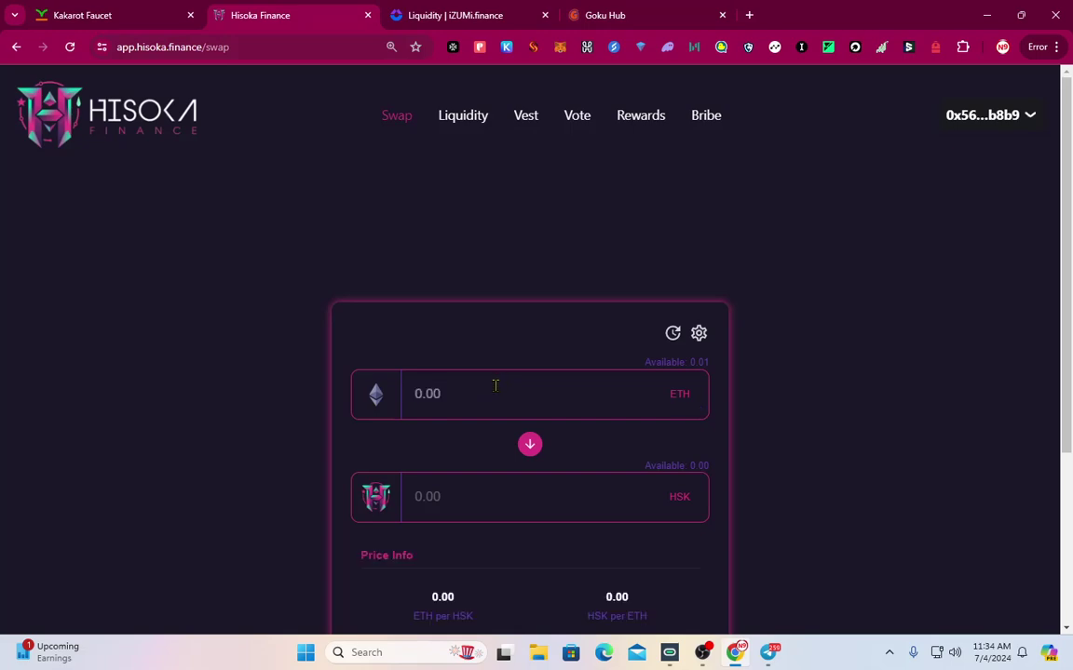
{"action": "type", "text": "0.001"}
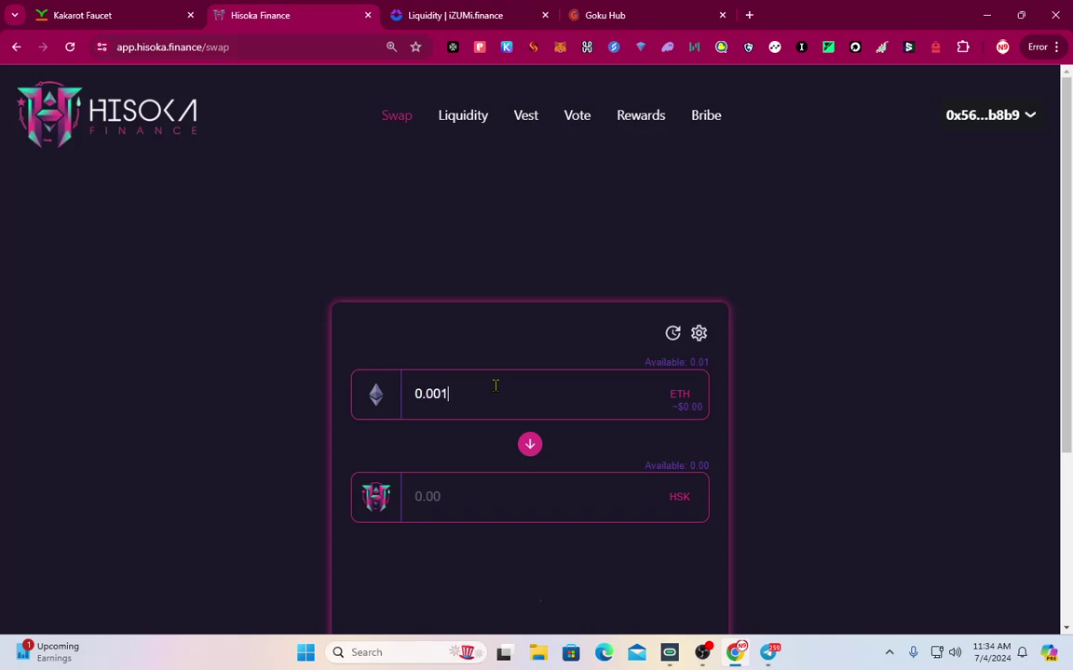
{"action": "scroll", "coordinate": [493, 412], "scroll_direction": "down", "scroll_amount": 3}
{"action": "scroll", "coordinate": [494, 412], "scroll_direction": "down", "scroll_amount": 1}
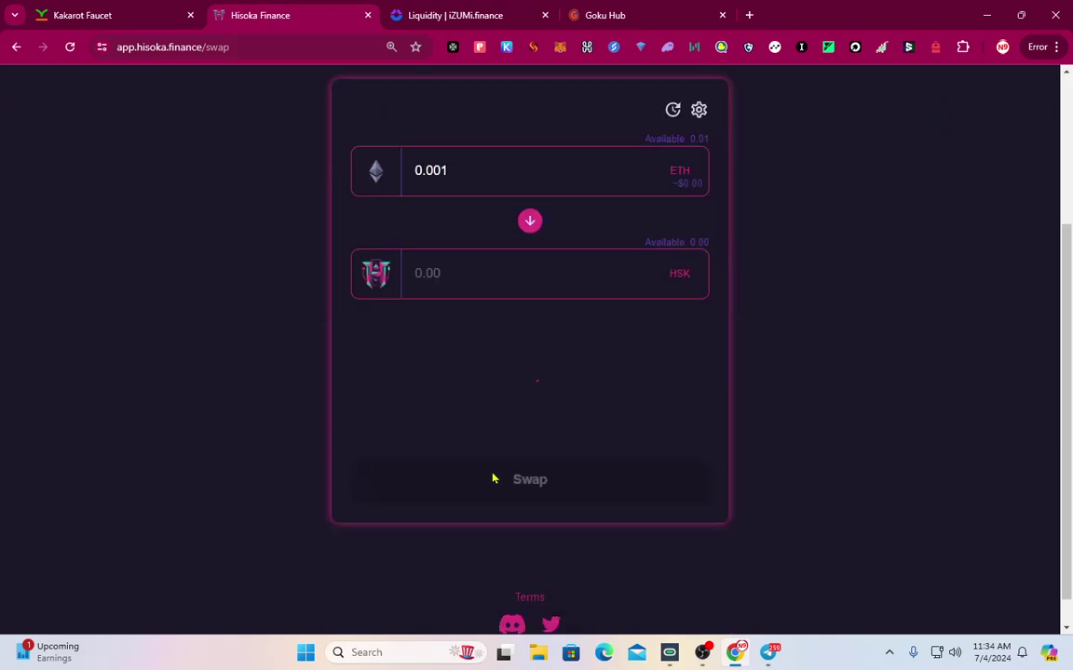
{"action": "scroll", "coordinate": [493, 479], "scroll_direction": "up", "scroll_amount": 3}
{"action": "left_click", "coordinate": [263, 45]}
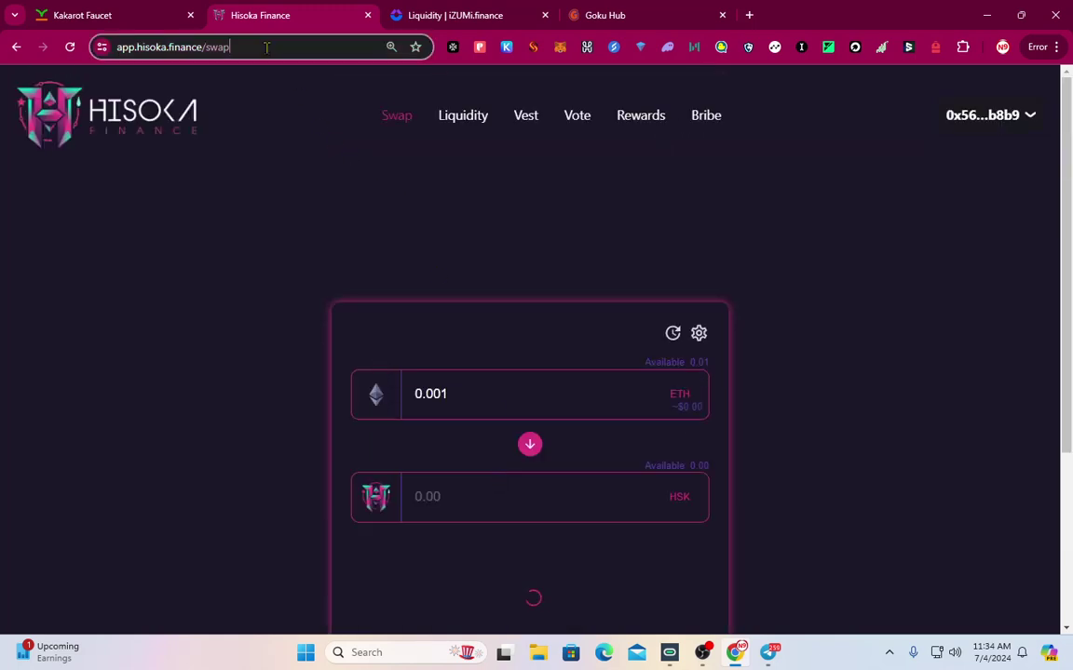
{"action": "key", "text": "Return"}
{"action": "scroll", "coordinate": [455, 382], "scroll_direction": "down", "scroll_amount": 3}
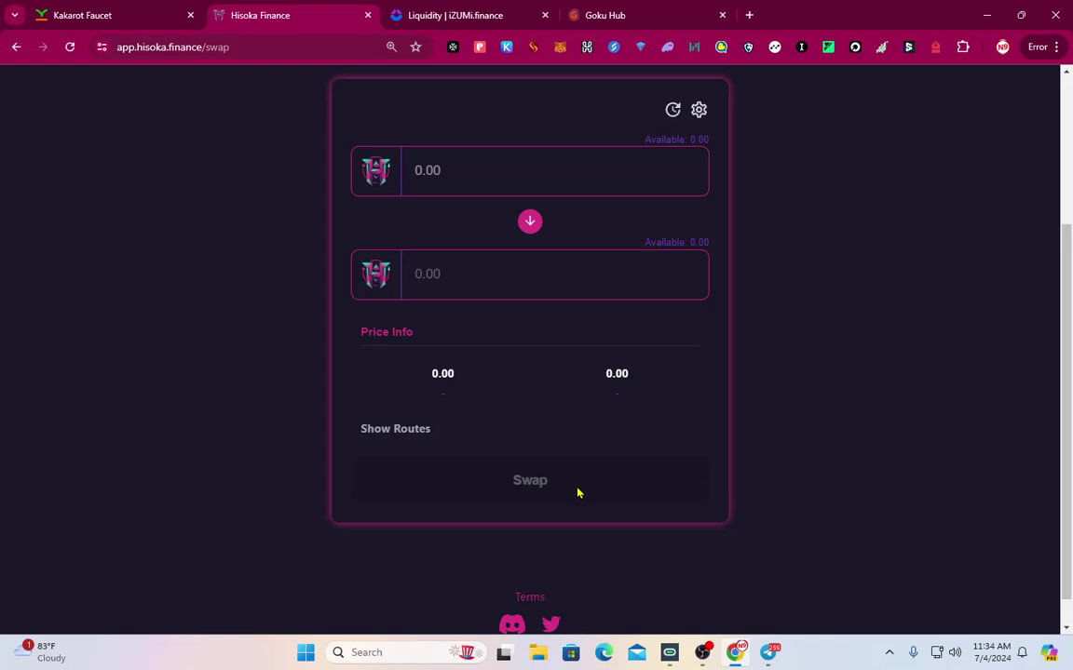
Bring up the N9 Official channel in Telegram and scroll through its posts
{"action": "left_click", "coordinate": [765, 653]}
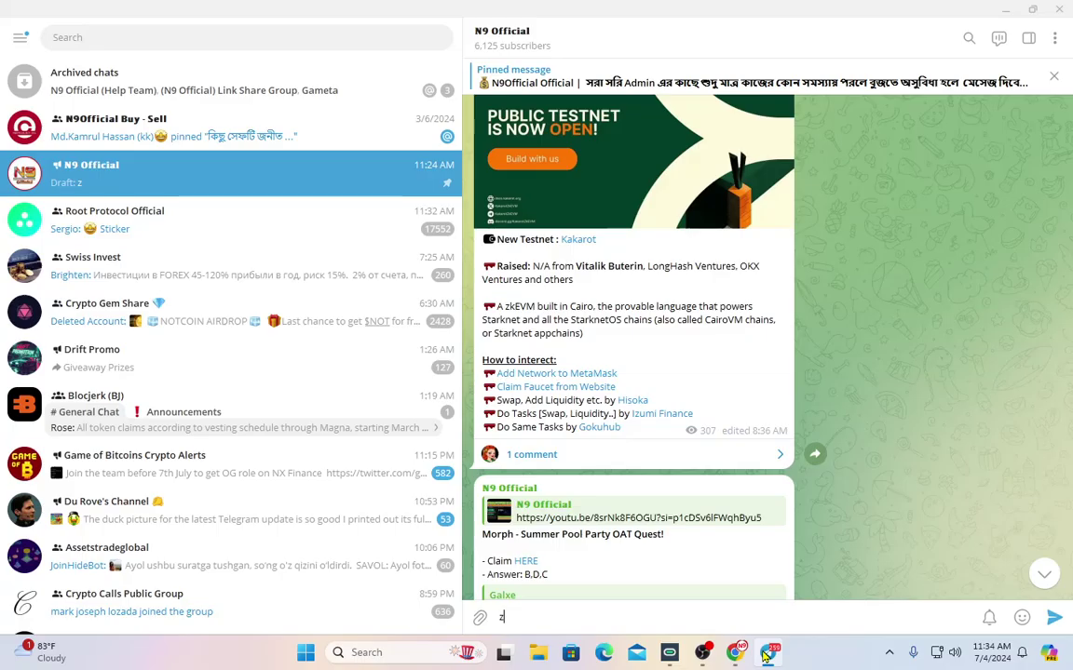
{"action": "scroll", "coordinate": [400, 391], "scroll_direction": "down", "scroll_amount": 4}
{"action": "scroll", "coordinate": [593, 412], "scroll_direction": "down", "scroll_amount": 4}
{"action": "scroll", "coordinate": [593, 412], "scroll_direction": "down", "scroll_amount": 8}
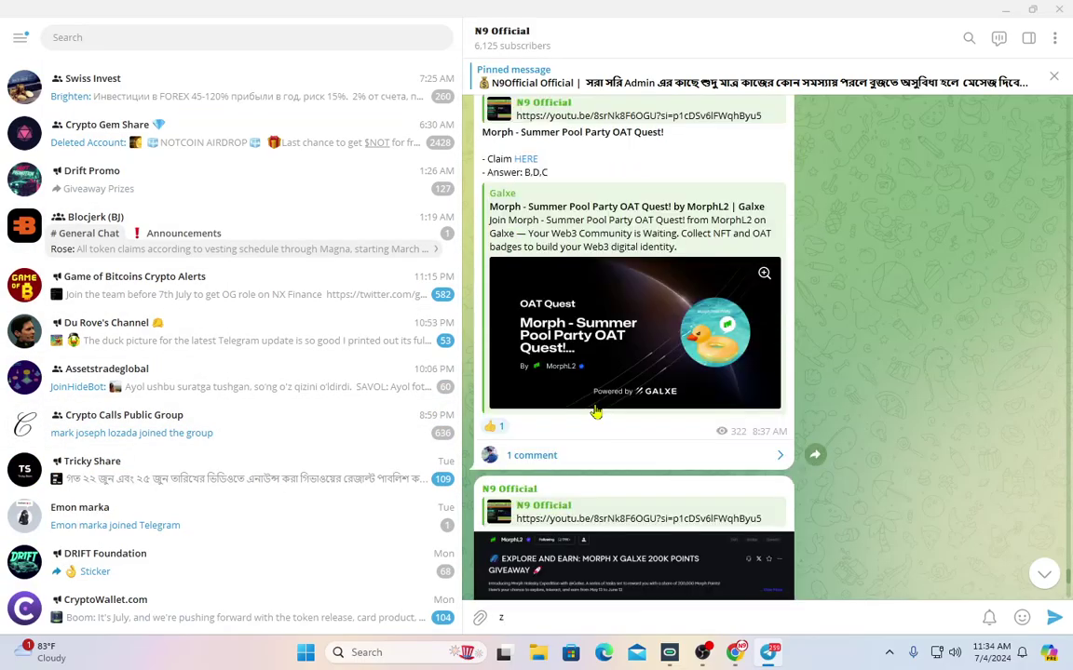
{"action": "scroll", "coordinate": [598, 412], "scroll_direction": "up", "scroll_amount": 10}
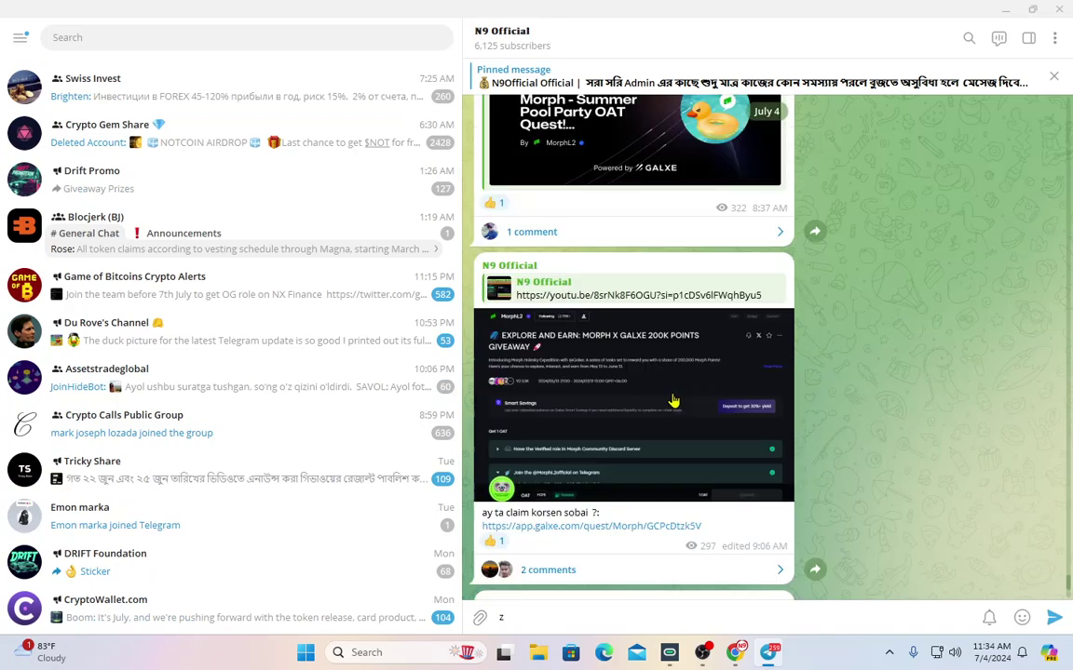